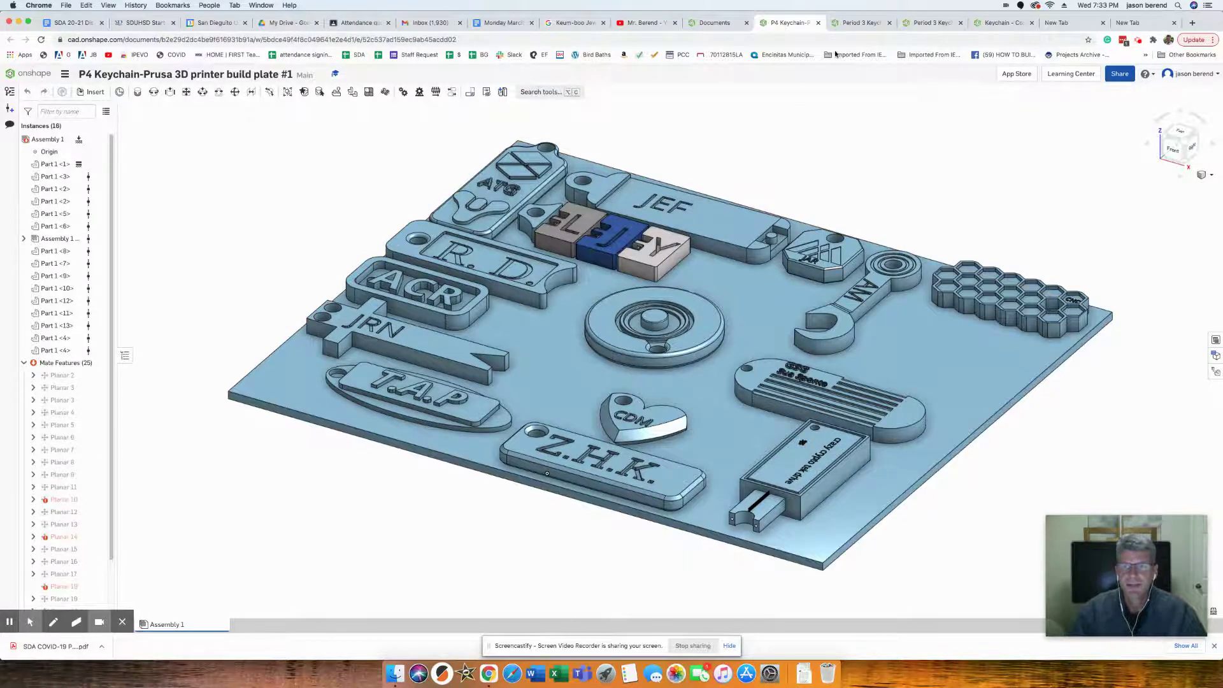
Review the two Period 3 keychain build plates and the FMO keychain model in the Keychain - Copy document.
{"action": "left_click", "coordinate": [858, 25]}
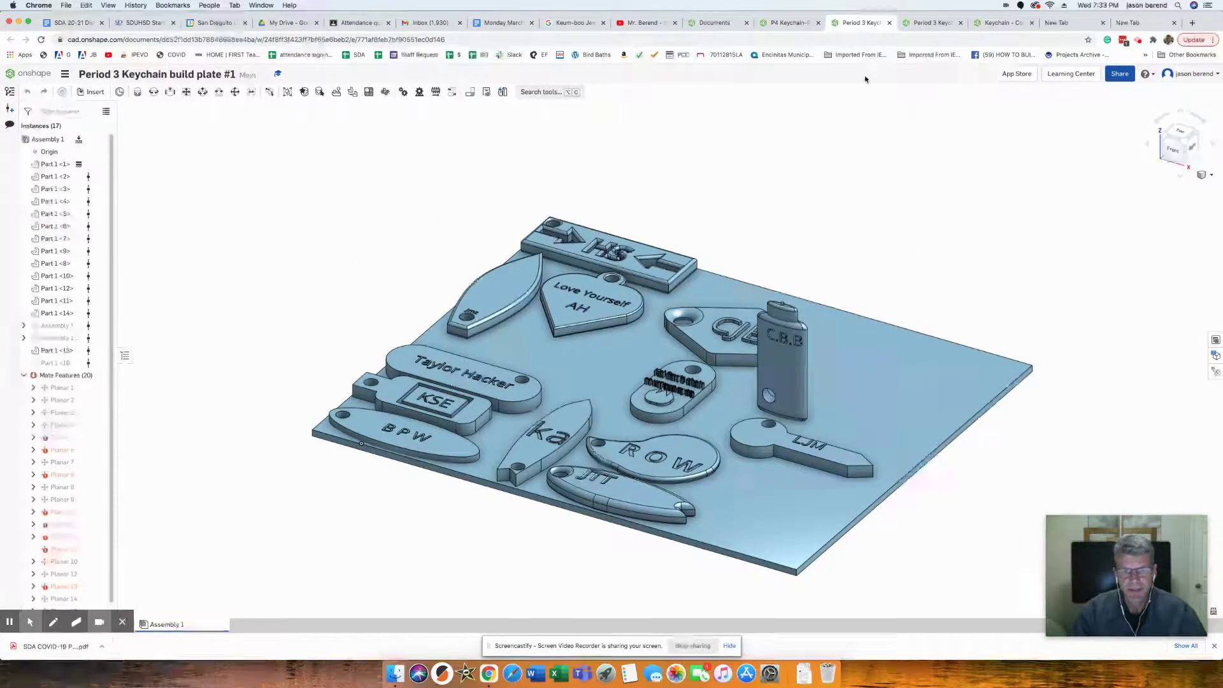
{"action": "left_click", "coordinate": [930, 25]}
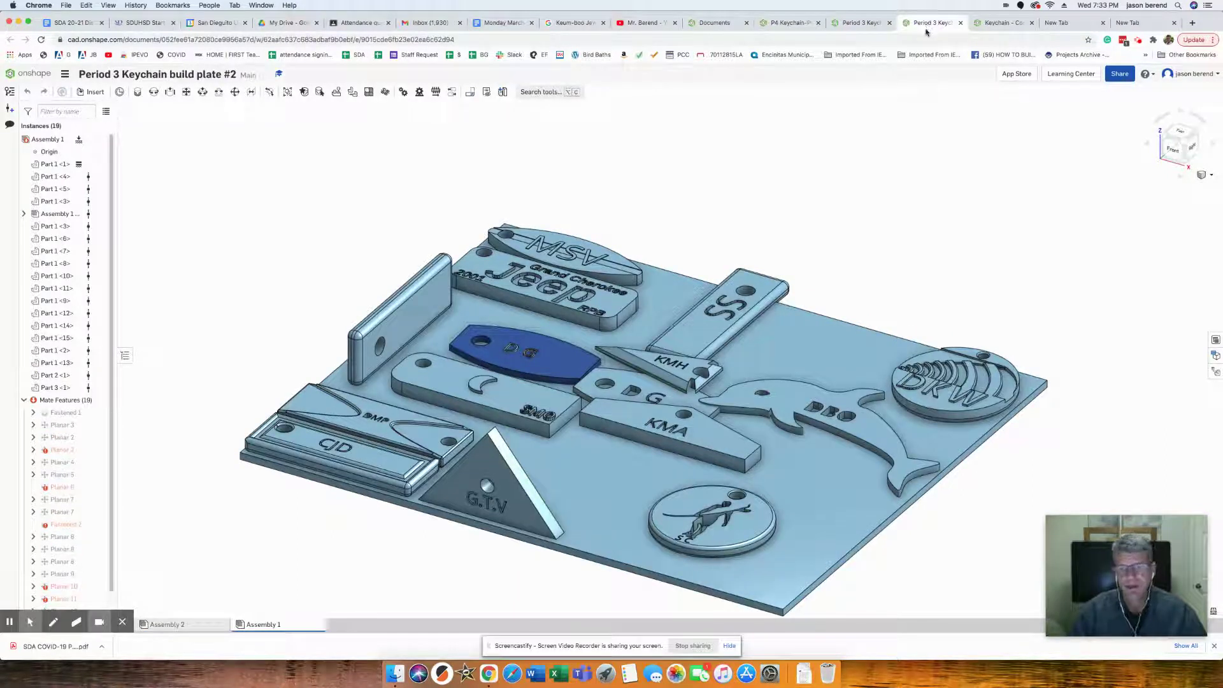
{"action": "left_click", "coordinate": [1000, 24]}
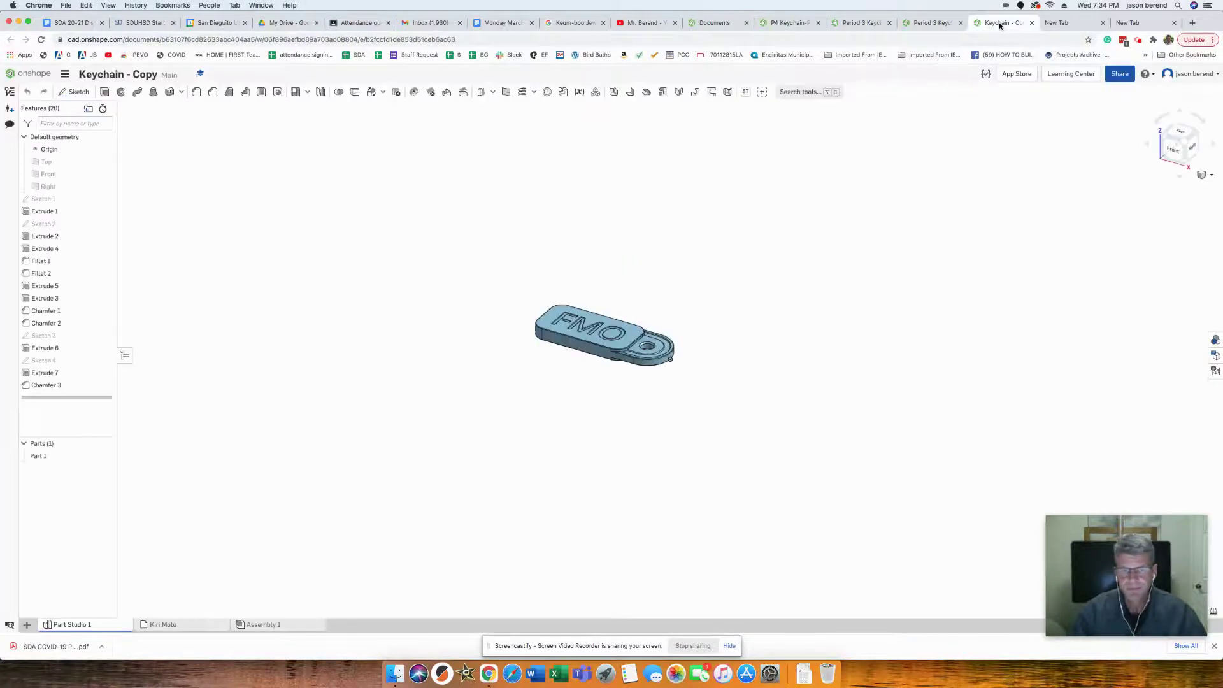
{"action": "scroll", "coordinate": [599, 348], "scroll_direction": "up", "scroll_amount": 10}
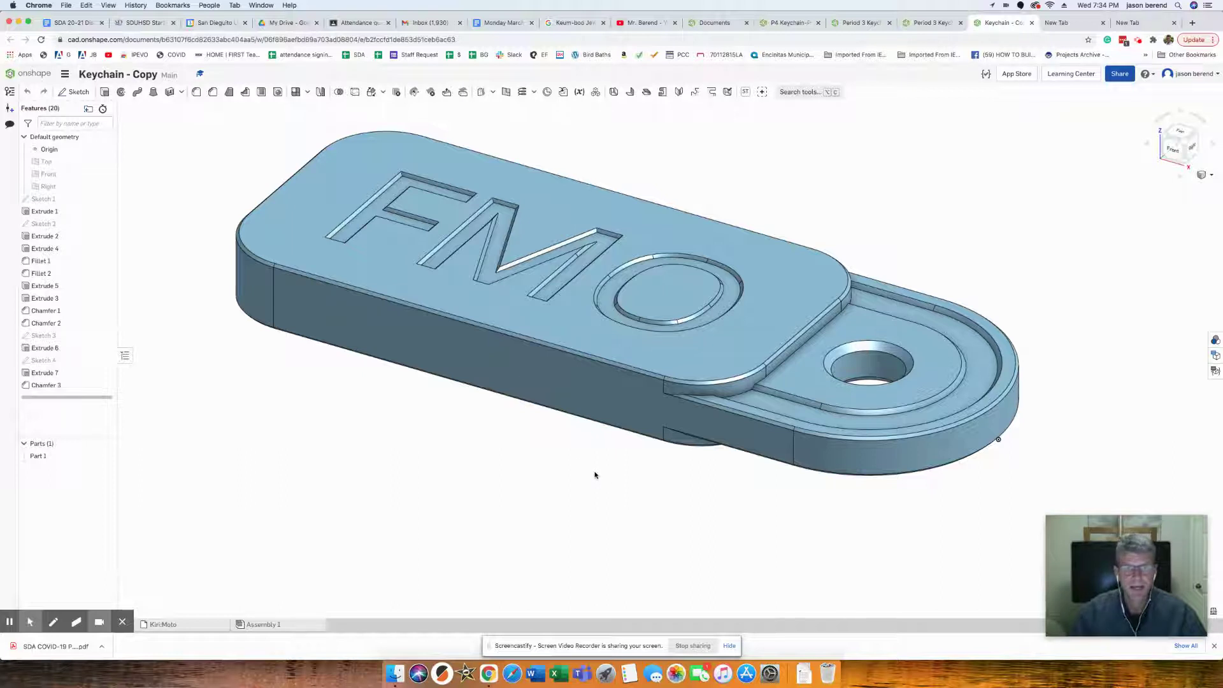
Create a new document named "Keychain JKB version 1".
{"action": "left_click", "coordinate": [711, 24]}
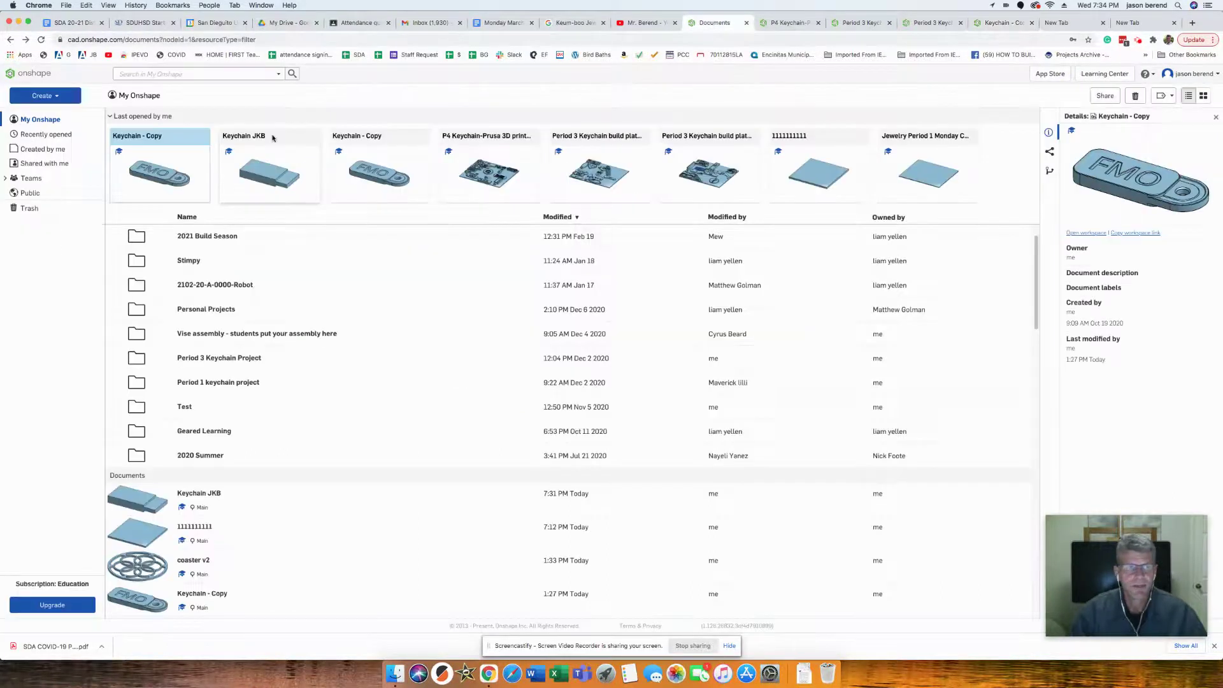
{"action": "left_click", "coordinate": [41, 96]}
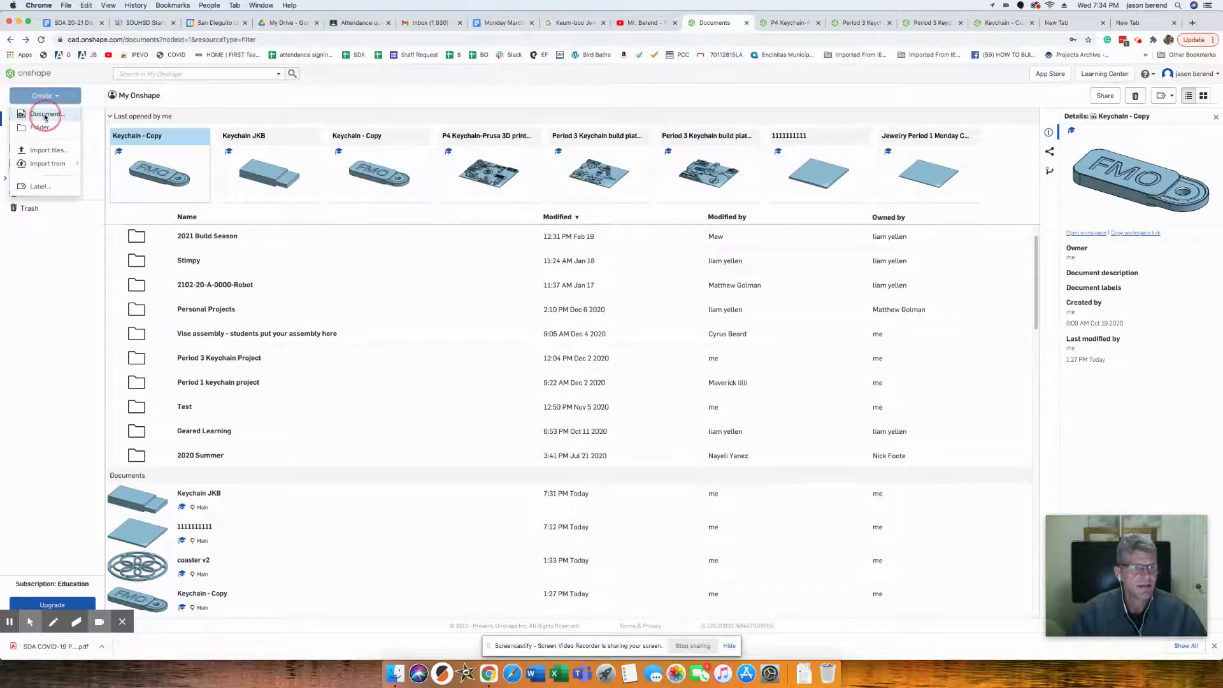
{"action": "left_click", "coordinate": [45, 114]}
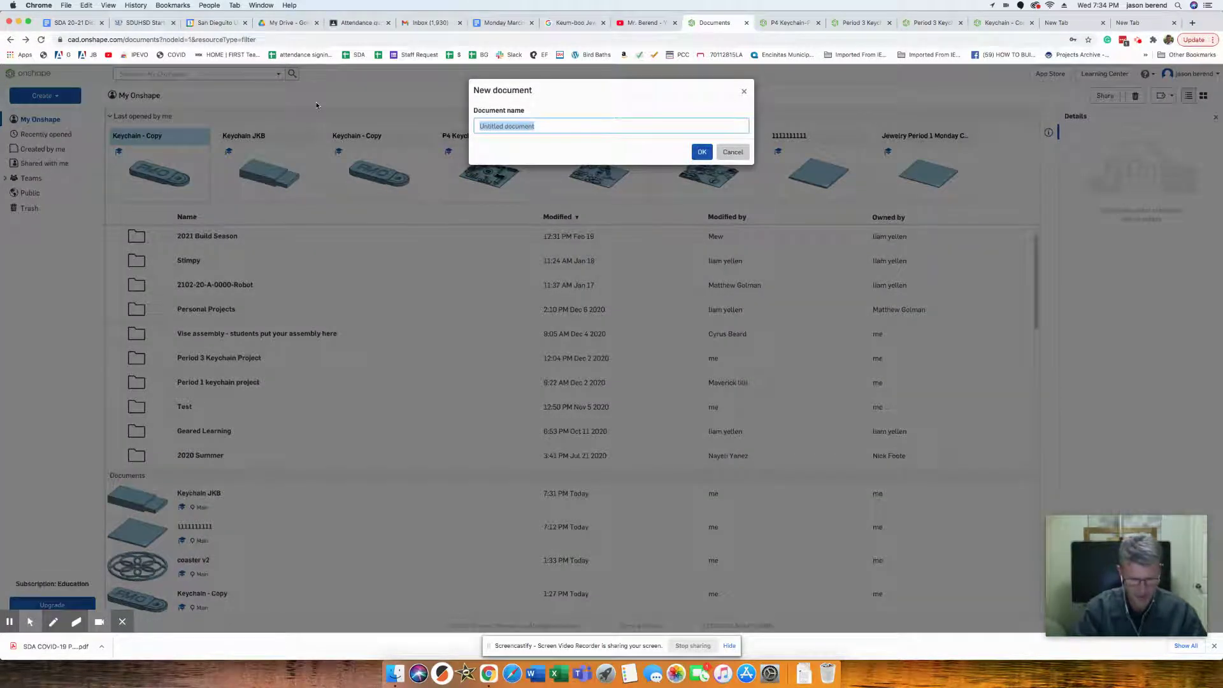
{"action": "type", "text": "Keychain JKB v"}
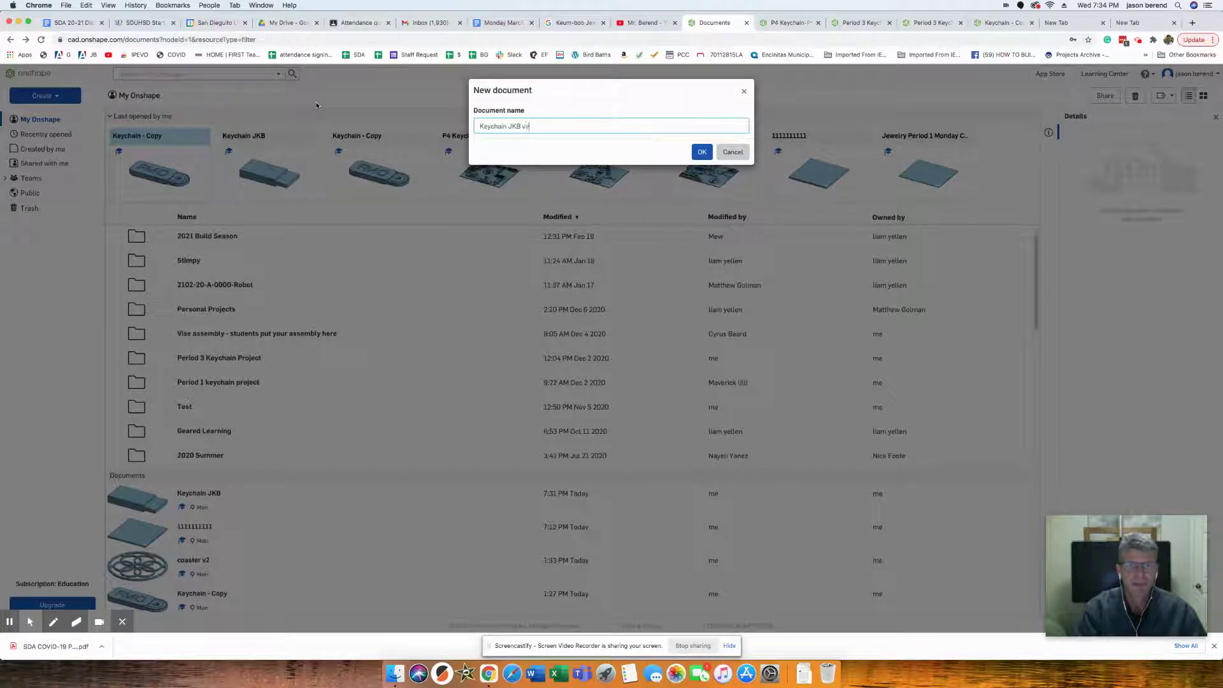
{"action": "type", "text": "erision"}
{"action": "key", "text": "BackSpace"}
{"action": "key", "text": "BackSpace"}
{"action": "key", "text": "BackSpace"}
{"action": "key", "text": "BackSpace"}
{"action": "key", "text": "BackSpace"}
{"action": "type", "text": "ion 1"}
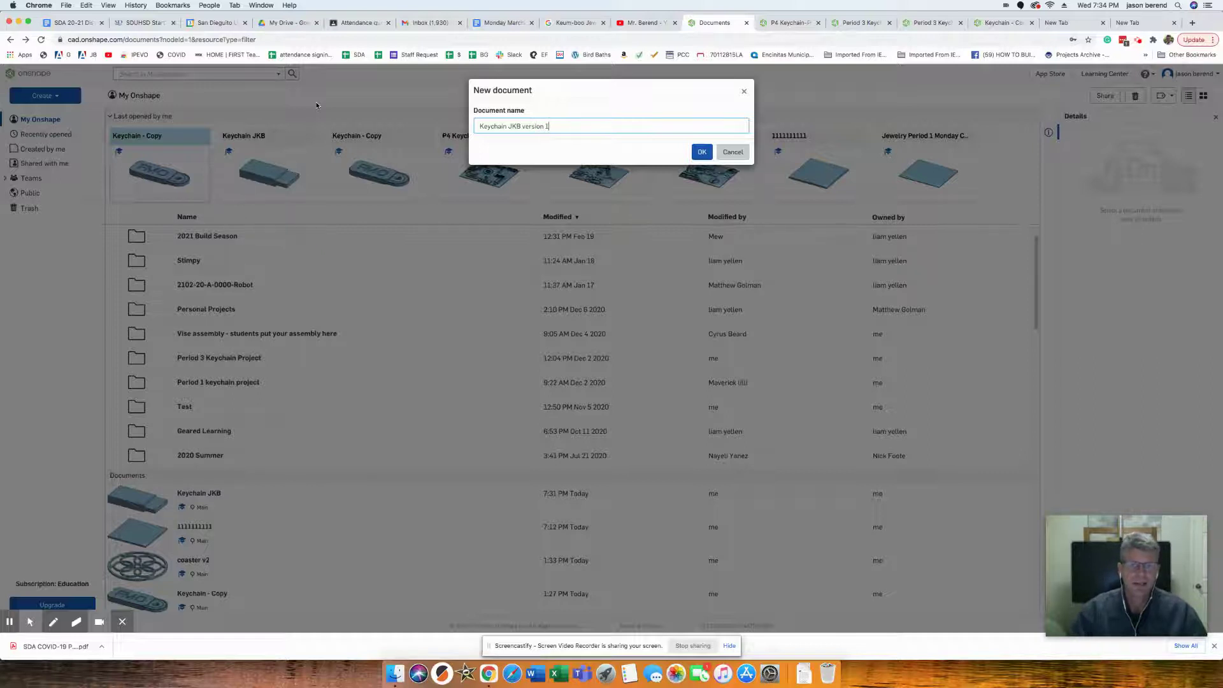
{"action": "left_click", "coordinate": [701, 151]}
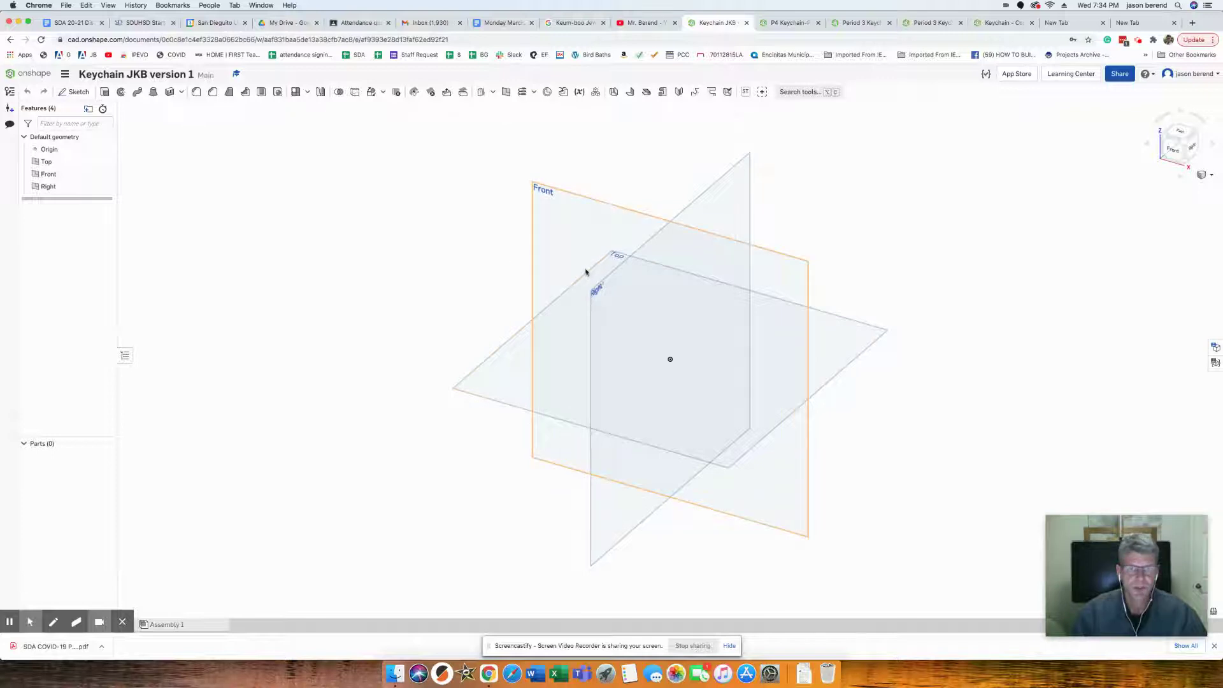
Start a sketch on the Front plane and draw a corner rectangle from the origin, about 2.54 by 0.46 in.
{"action": "left_click", "coordinate": [81, 93]}
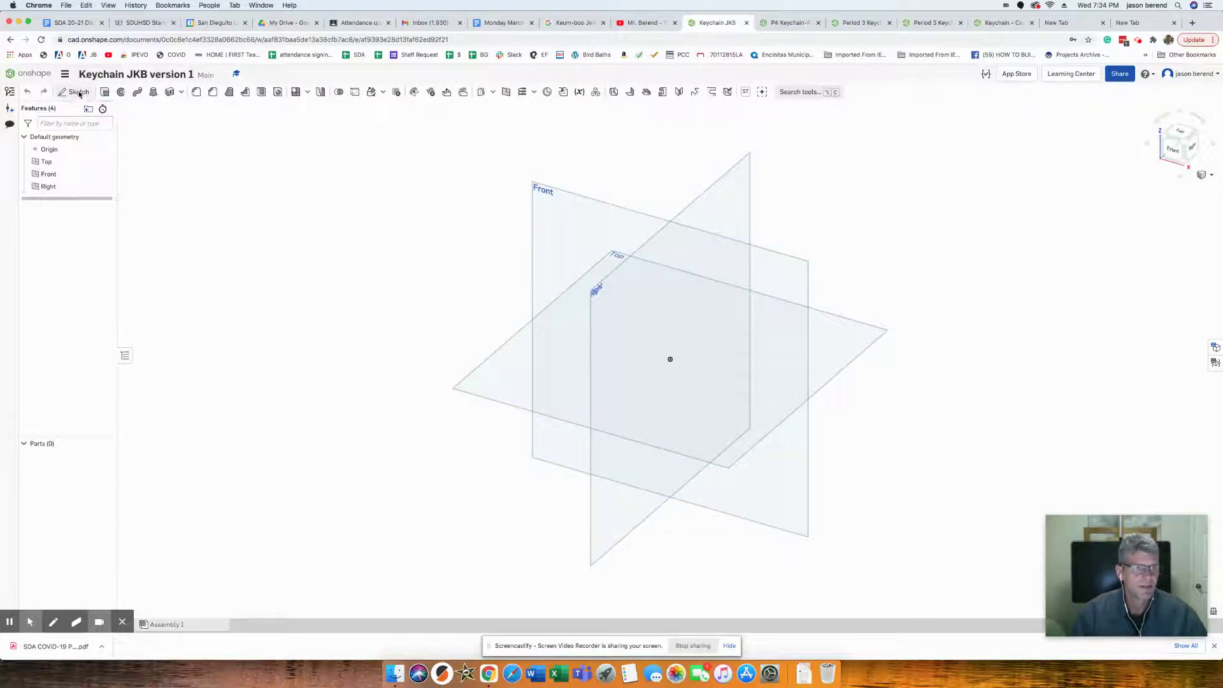
{"action": "left_click", "coordinate": [45, 175]}
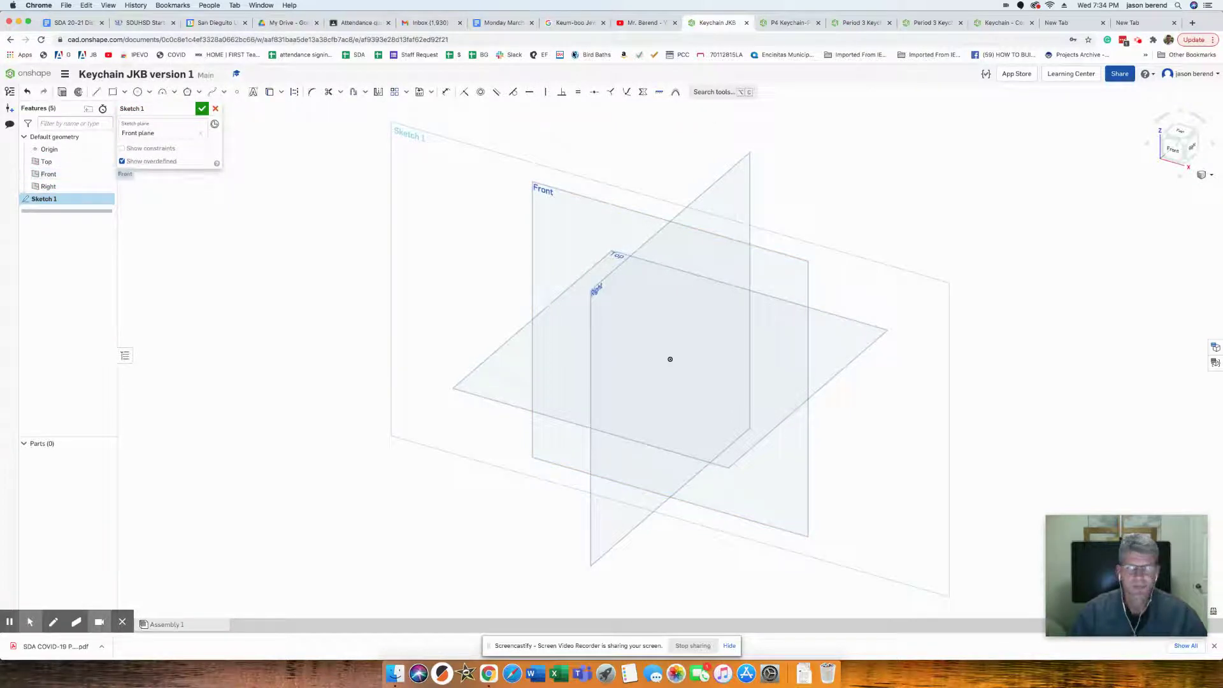
{"action": "left_click", "coordinate": [1173, 147]}
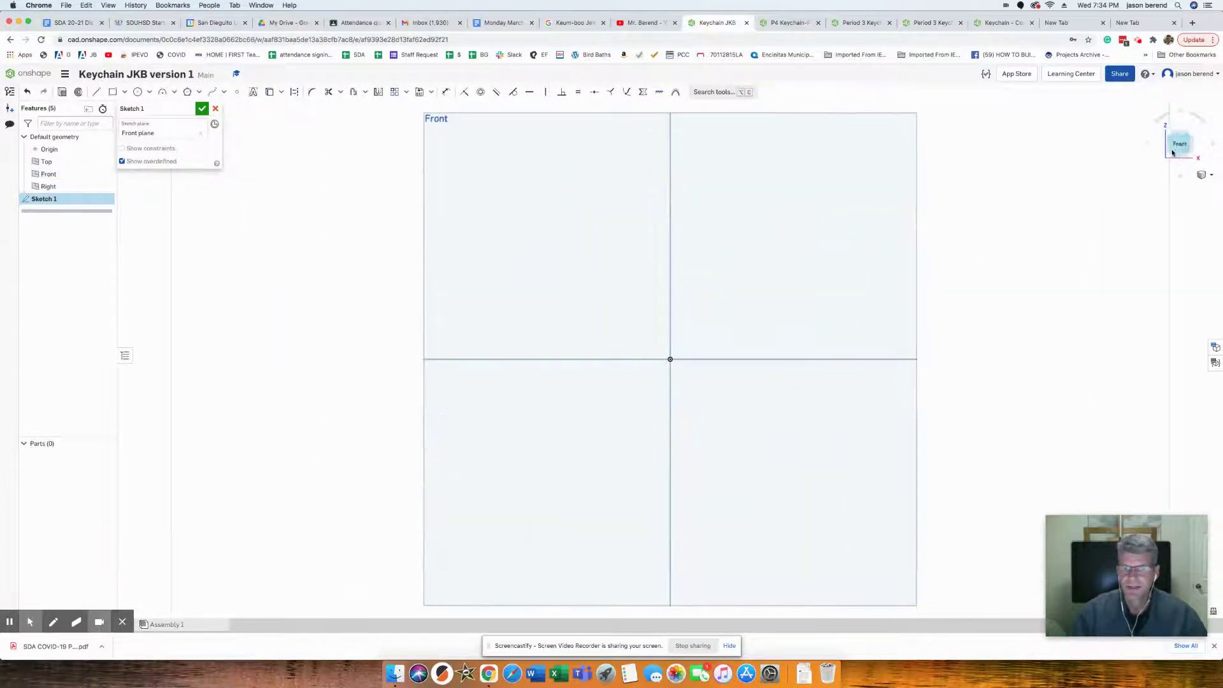
{"action": "left_click", "coordinate": [113, 93]}
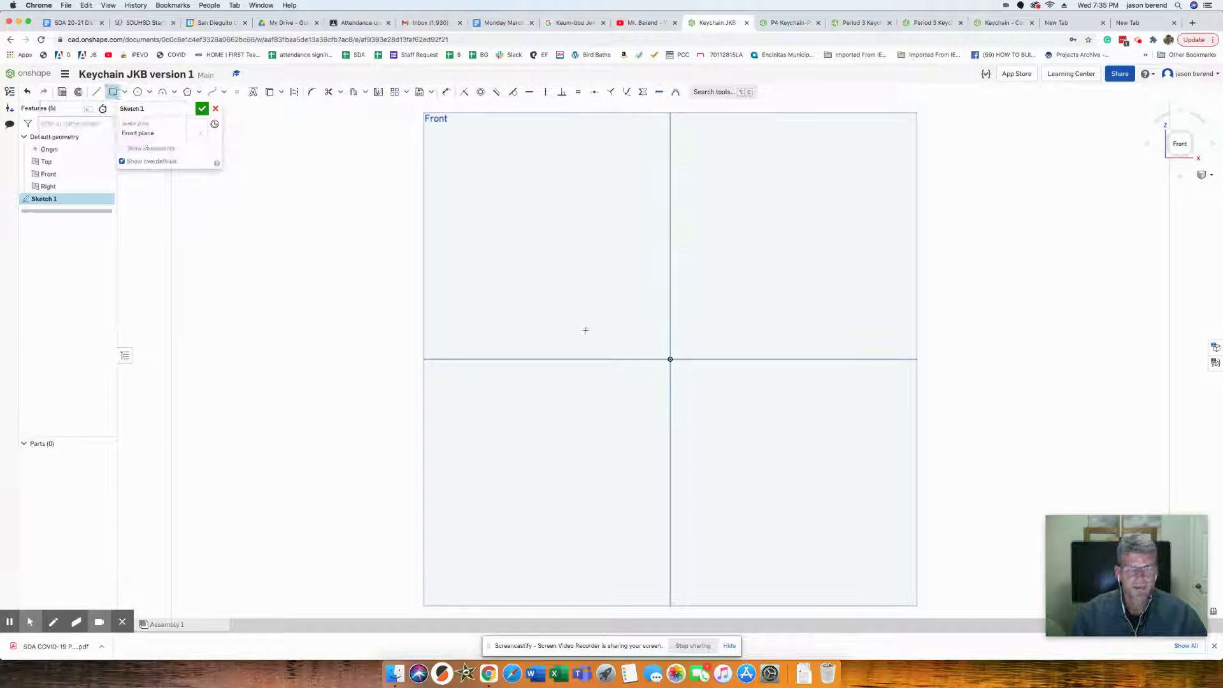
{"action": "left_click", "coordinate": [670, 359]}
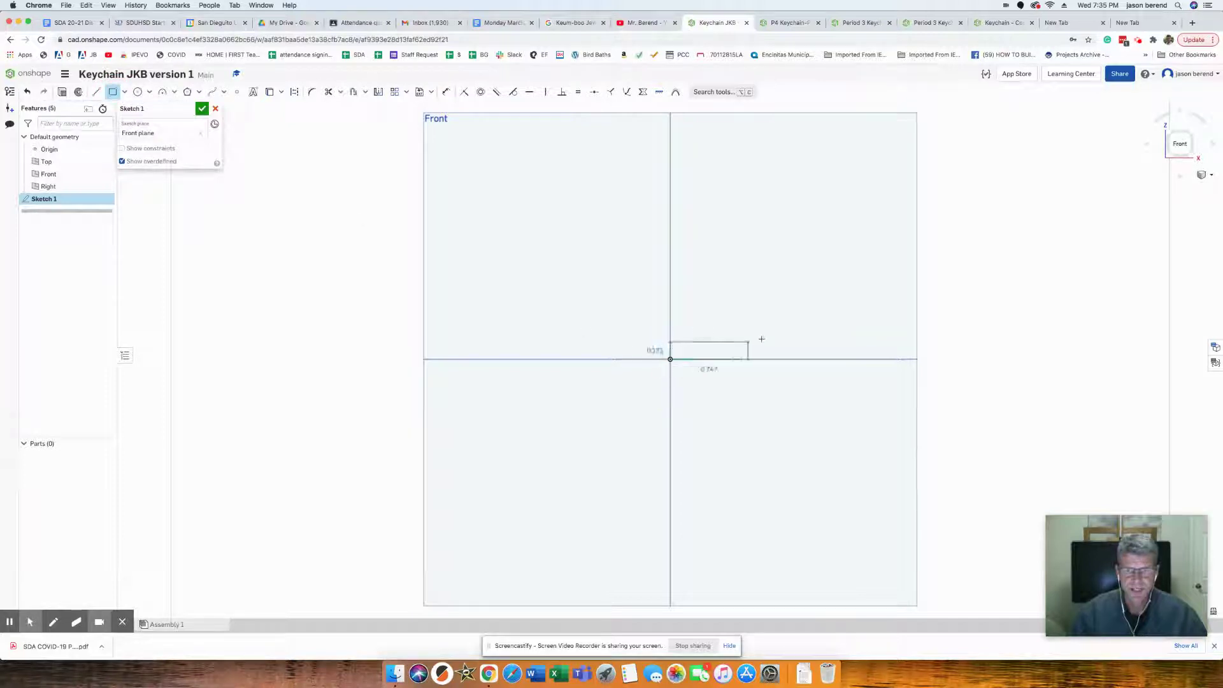
{"action": "left_click", "coordinate": [879, 322]}
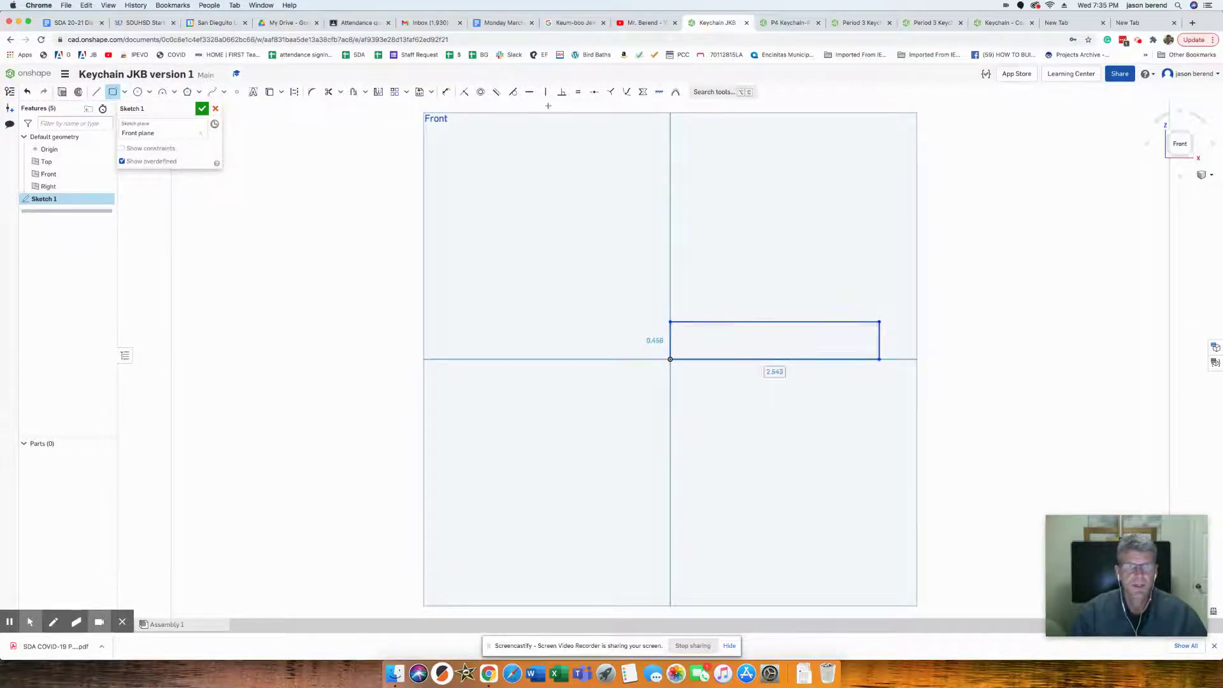
Dimension the rectangle to 1.5 in wide and 0.25 in high, placing the height dimension clear of the shape.
{"action": "left_click", "coordinate": [446, 92]}
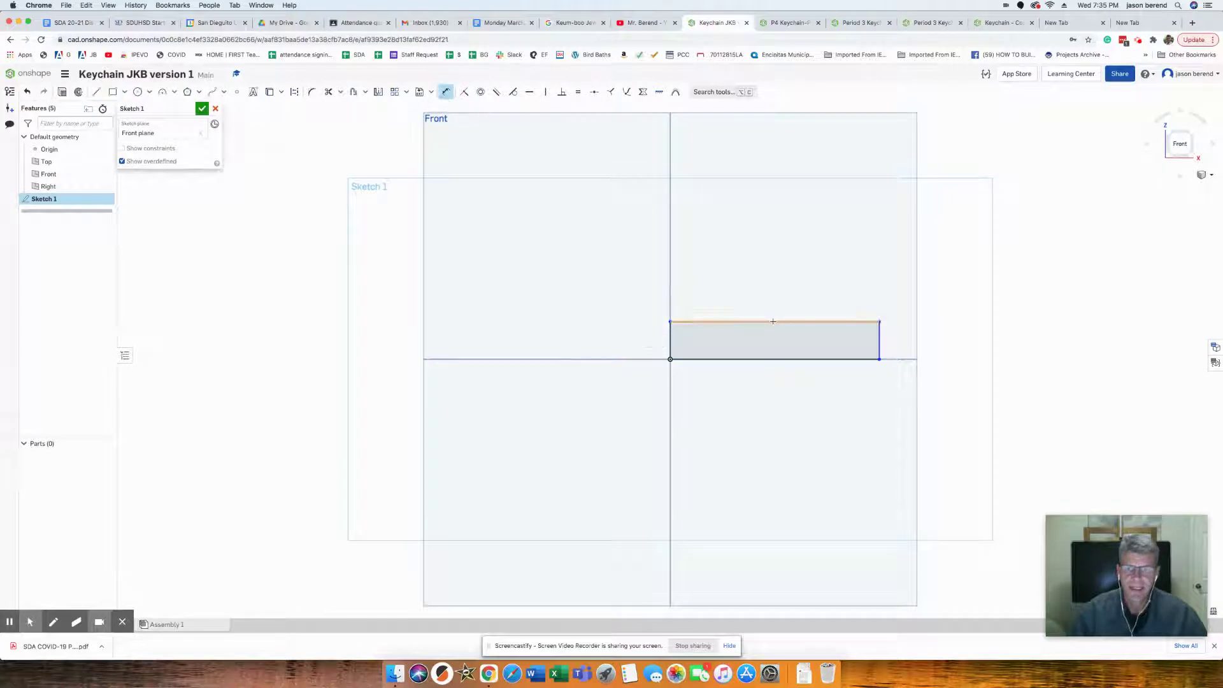
{"action": "left_click", "coordinate": [772, 358]}
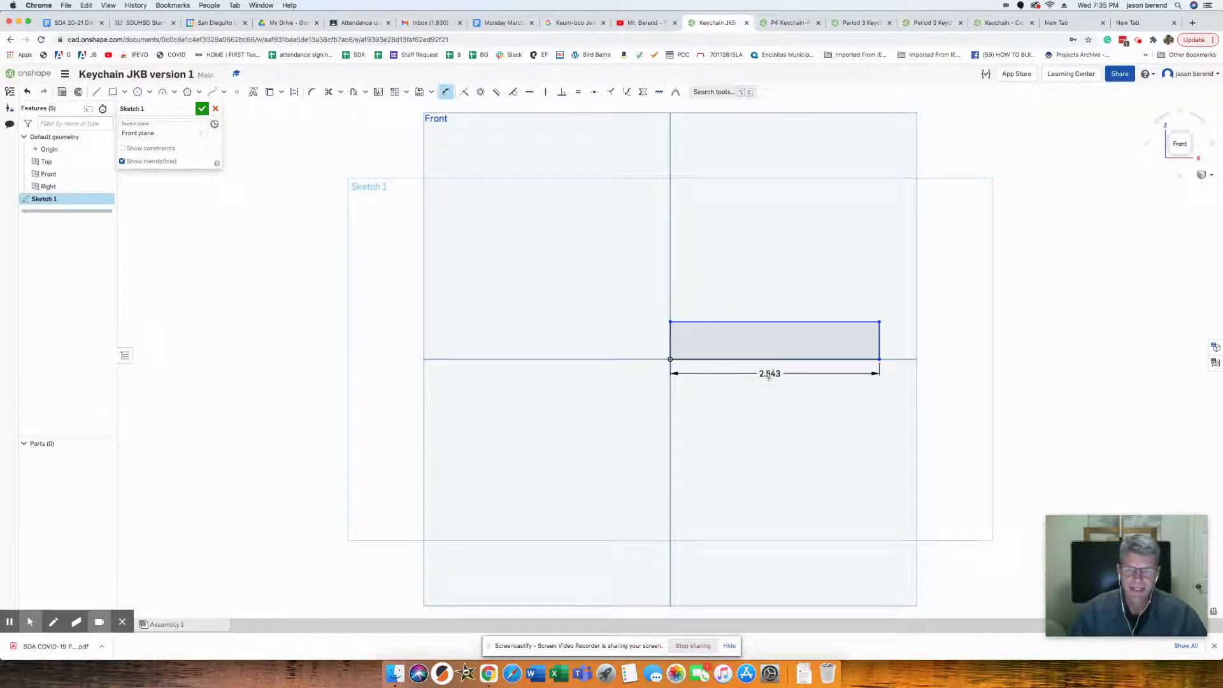
{"action": "left_click", "coordinate": [769, 381]}
{"action": "type", "text": "1.5"}
{"action": "key", "text": "Return"}
{"action": "left_click", "coordinate": [793, 348]}
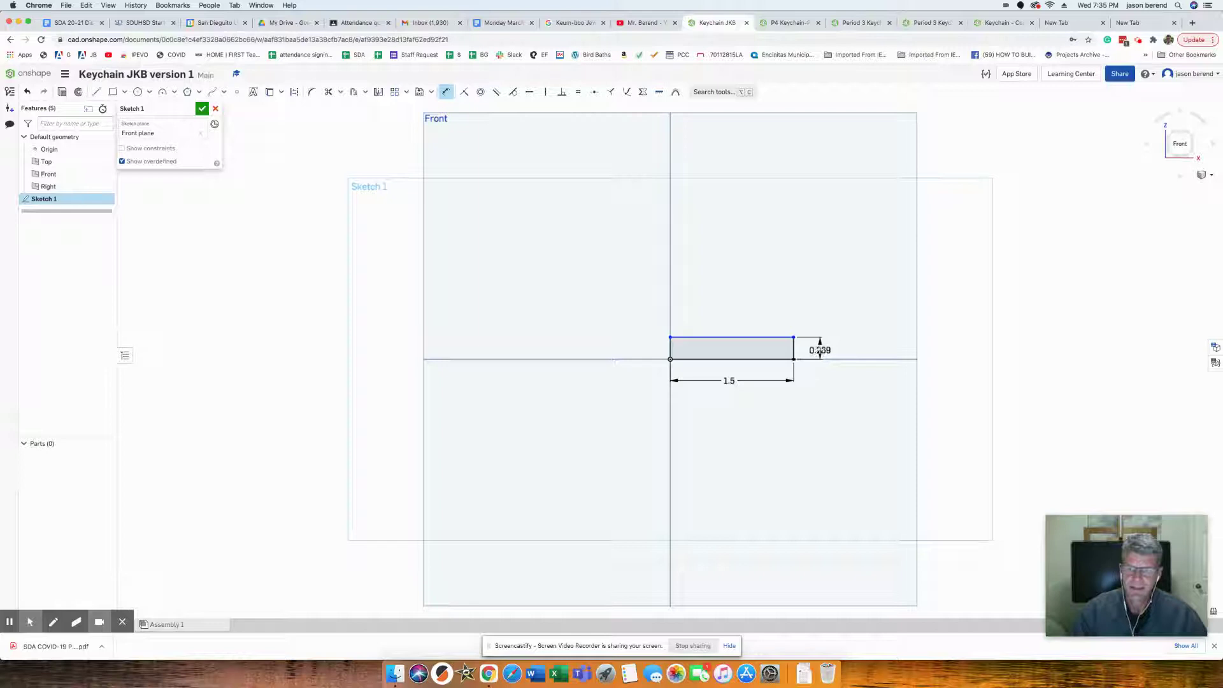
{"action": "left_click", "coordinate": [820, 350]}
{"action": "type", "text": ".2"}
{"action": "key", "text": "Return"}
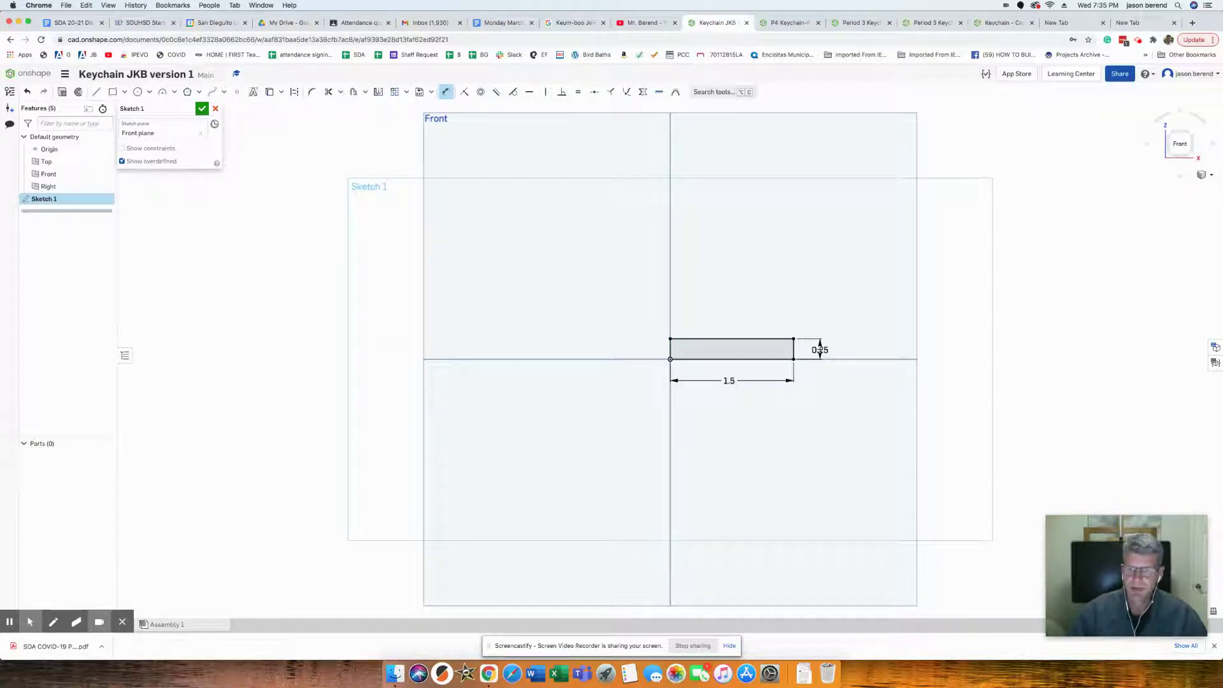
{"action": "left_click_drag", "start_coordinate": [821, 349], "coordinate": [833, 374]}
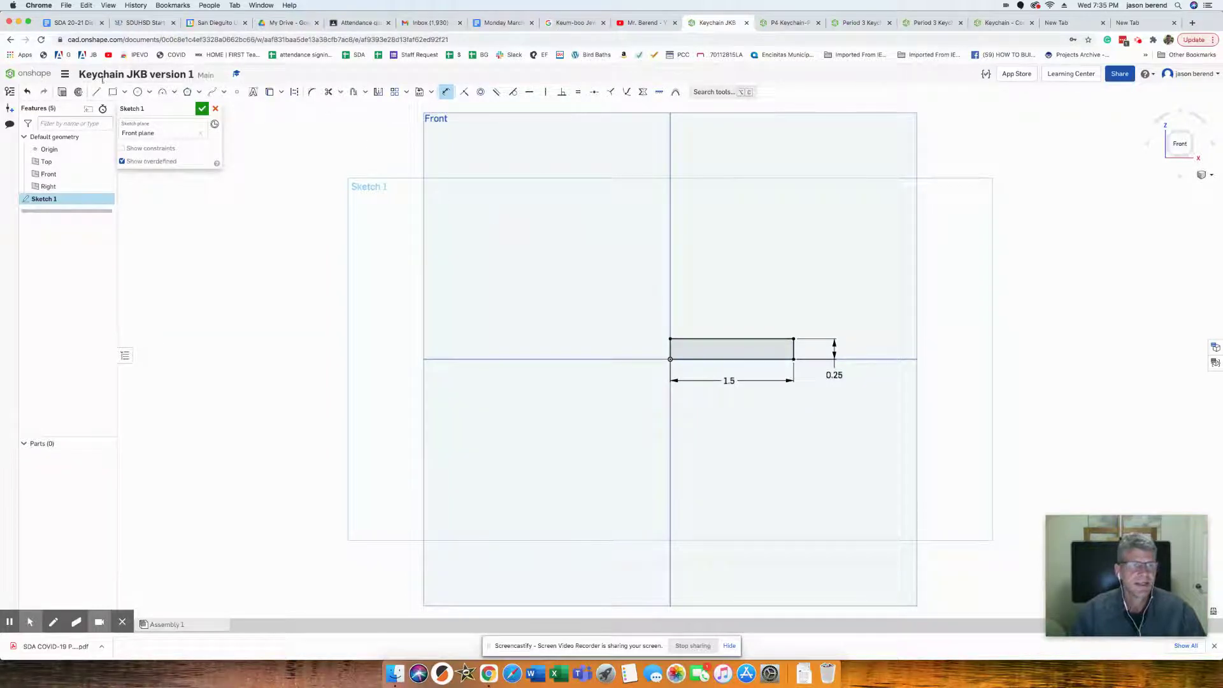
Draw two lines forming a step in the rectangle's upper right corner, about 0.39 in long and joined to the top edge.
{"action": "left_click", "coordinate": [96, 91]}
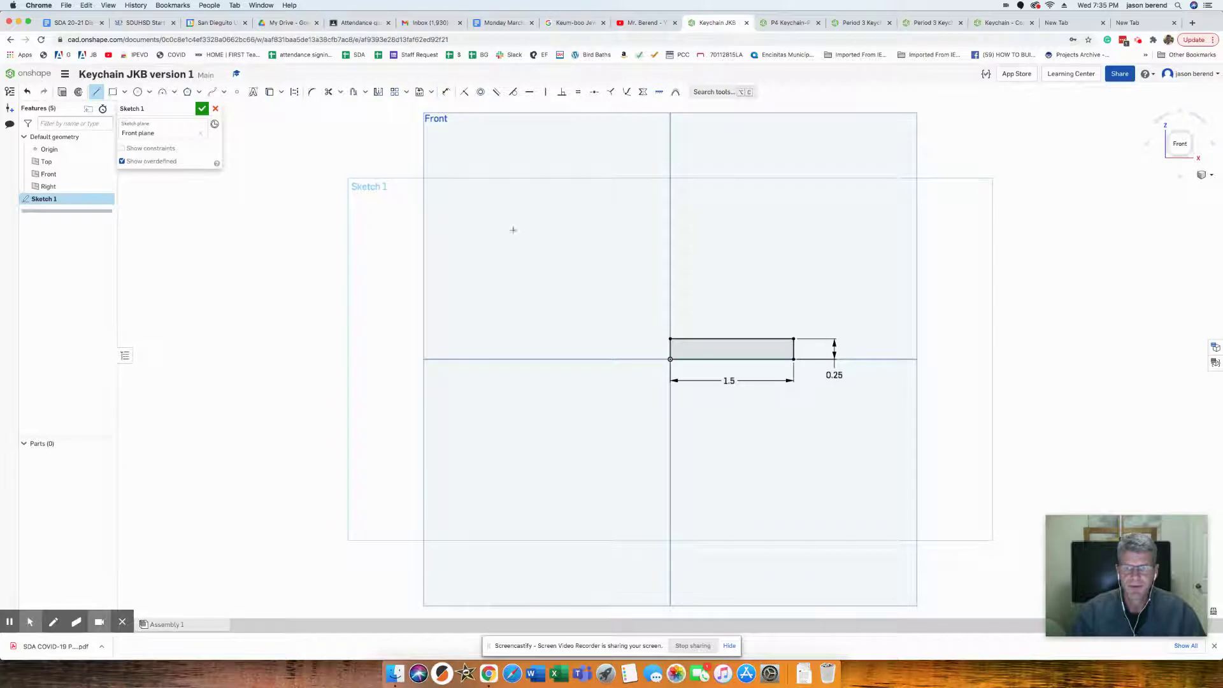
{"action": "scroll", "coordinate": [794, 344], "scroll_direction": "up", "scroll_amount": 10}
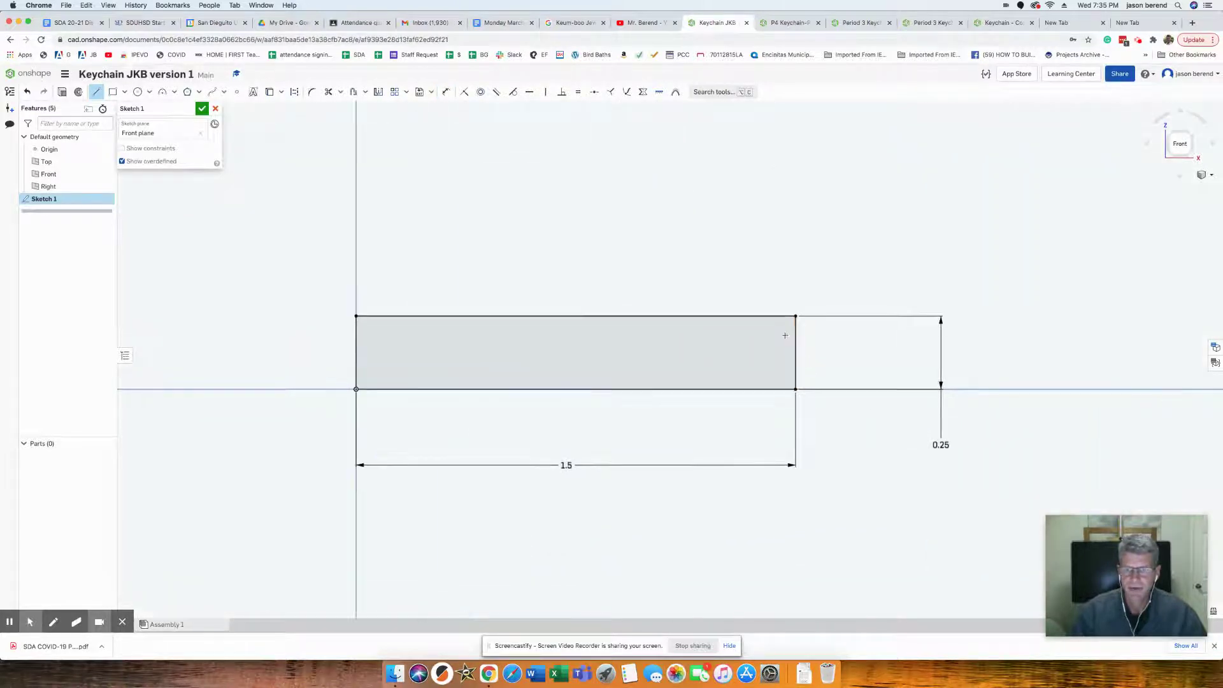
{"action": "left_click", "coordinate": [794, 339]}
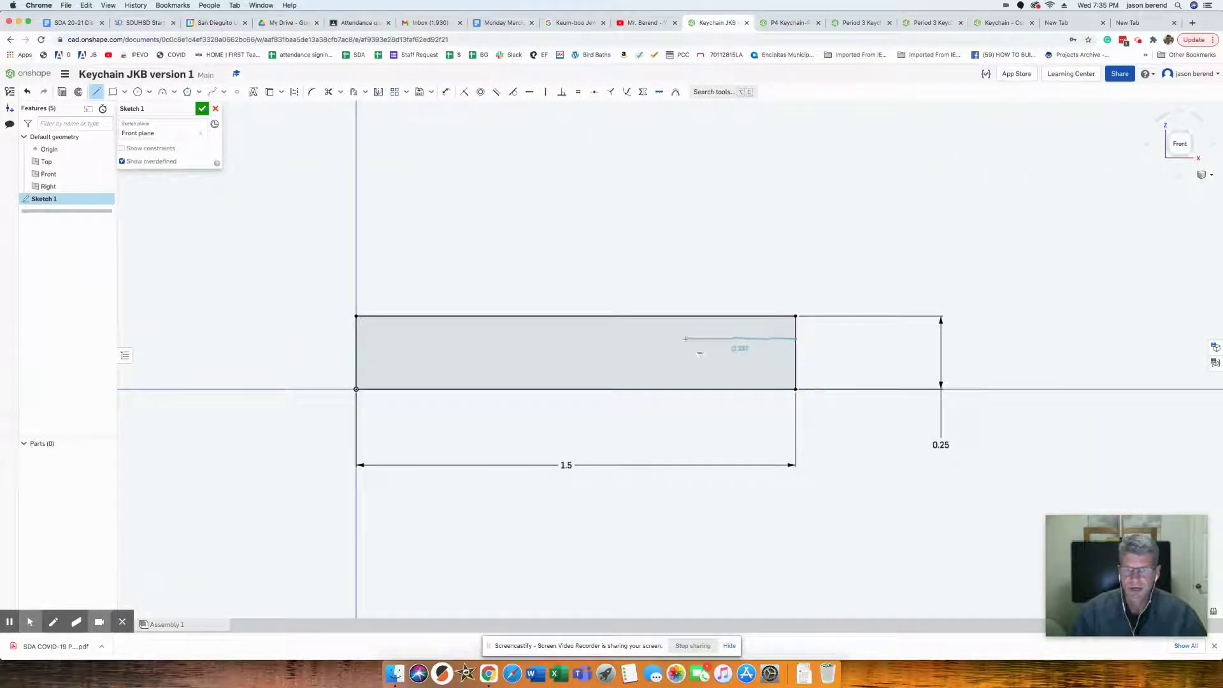
{"action": "left_click", "coordinate": [680, 338]}
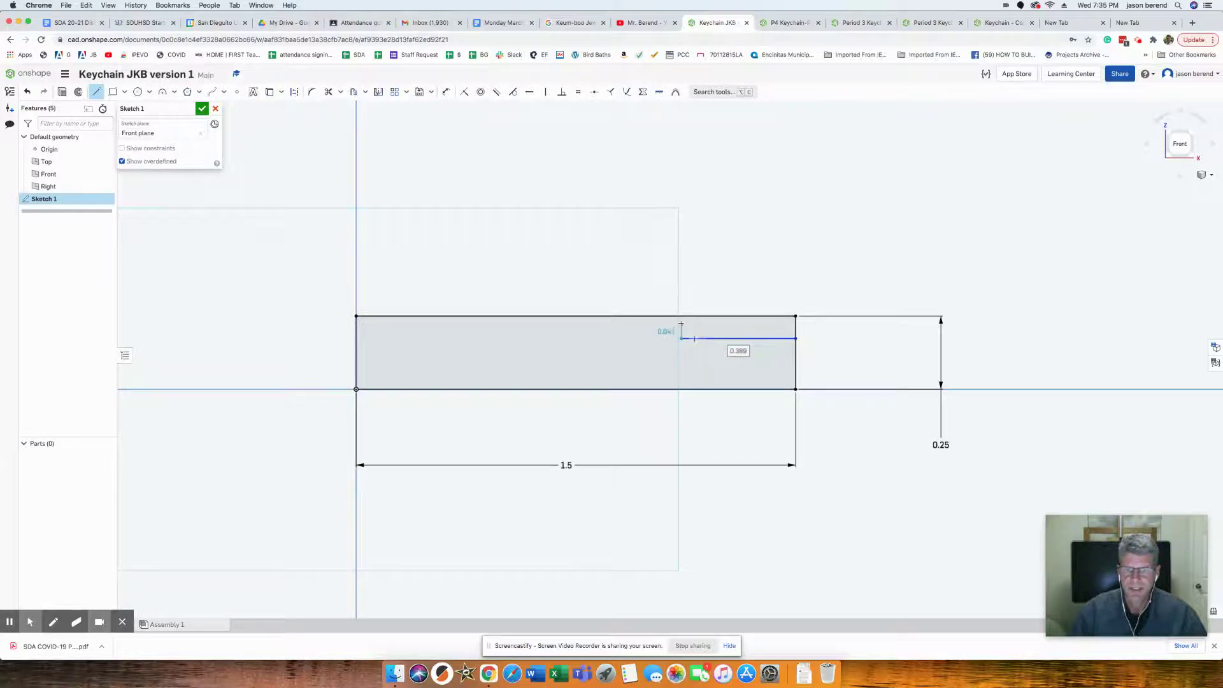
{"action": "left_click", "coordinate": [682, 315]}
{"action": "key", "text": "Escape"}
Dimension the horizontal line of the corner step to 0.5 in.
{"action": "left_click", "coordinate": [446, 93]}
{"action": "left_click", "coordinate": [738, 339]}
{"action": "left_click", "coordinate": [731, 282]}
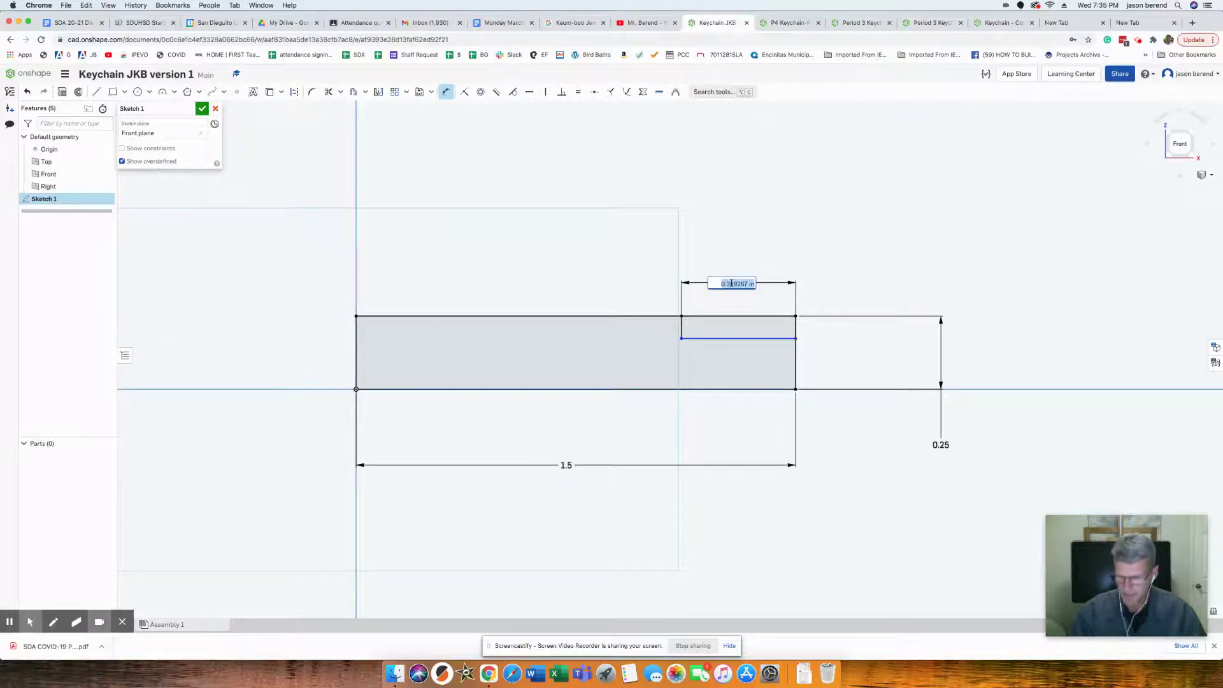
{"action": "type", "text": "0.5"}
{"action": "key", "text": "Return"}
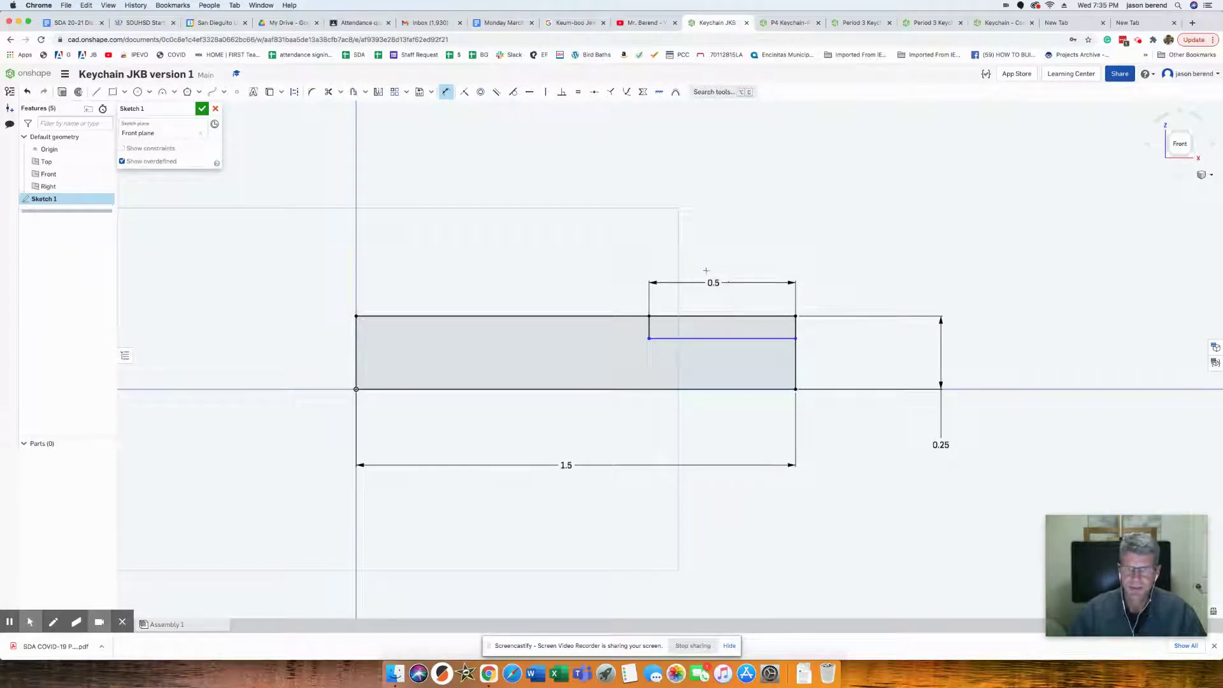
Dimension the depth of the corner step to 0.01 in.
{"action": "left_click", "coordinate": [649, 327]}
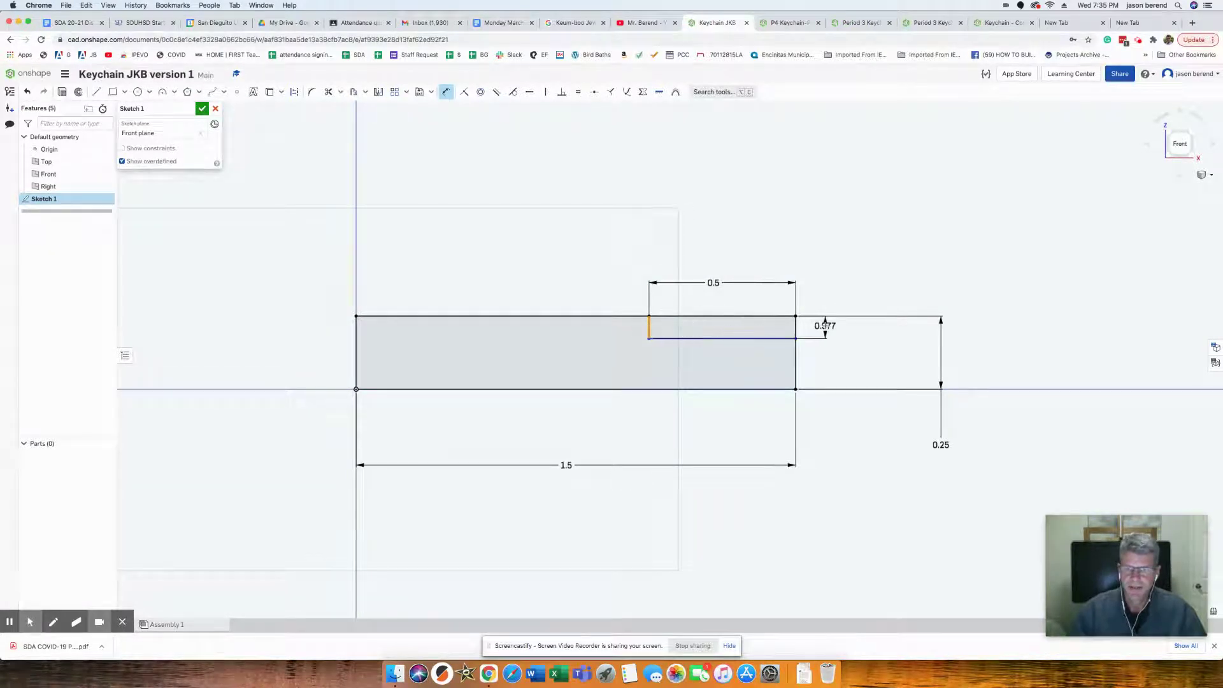
{"action": "left_click", "coordinate": [859, 337]}
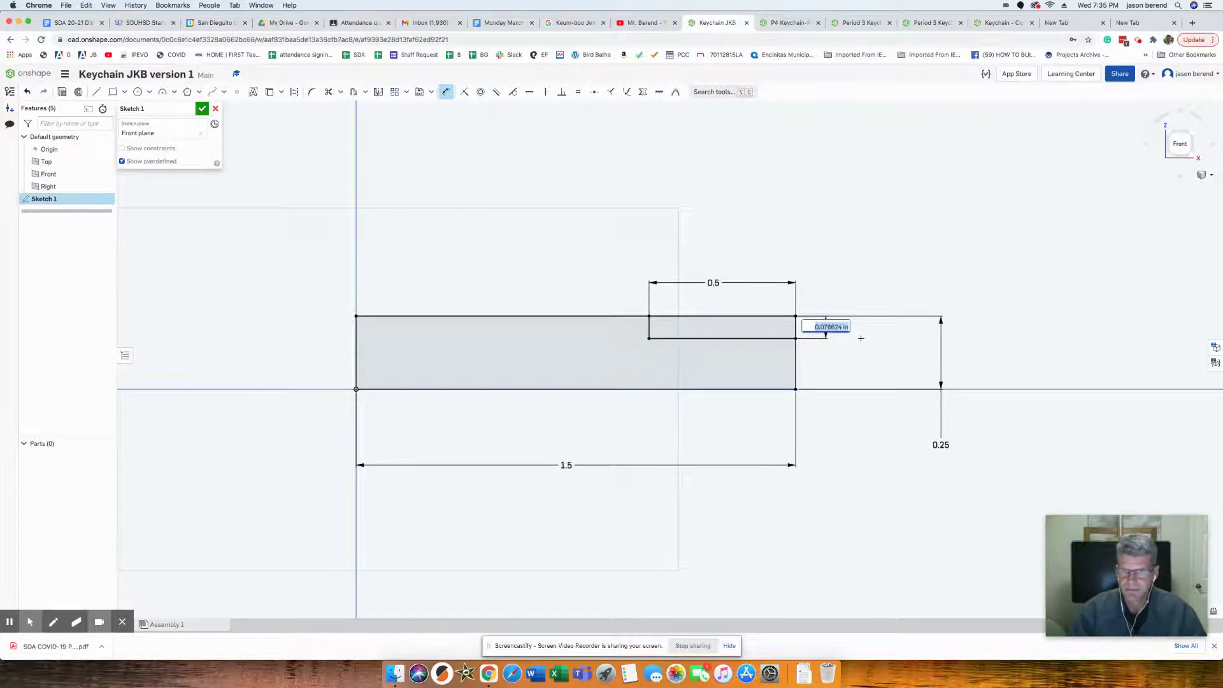
{"action": "key", "text": "BackSpace"}
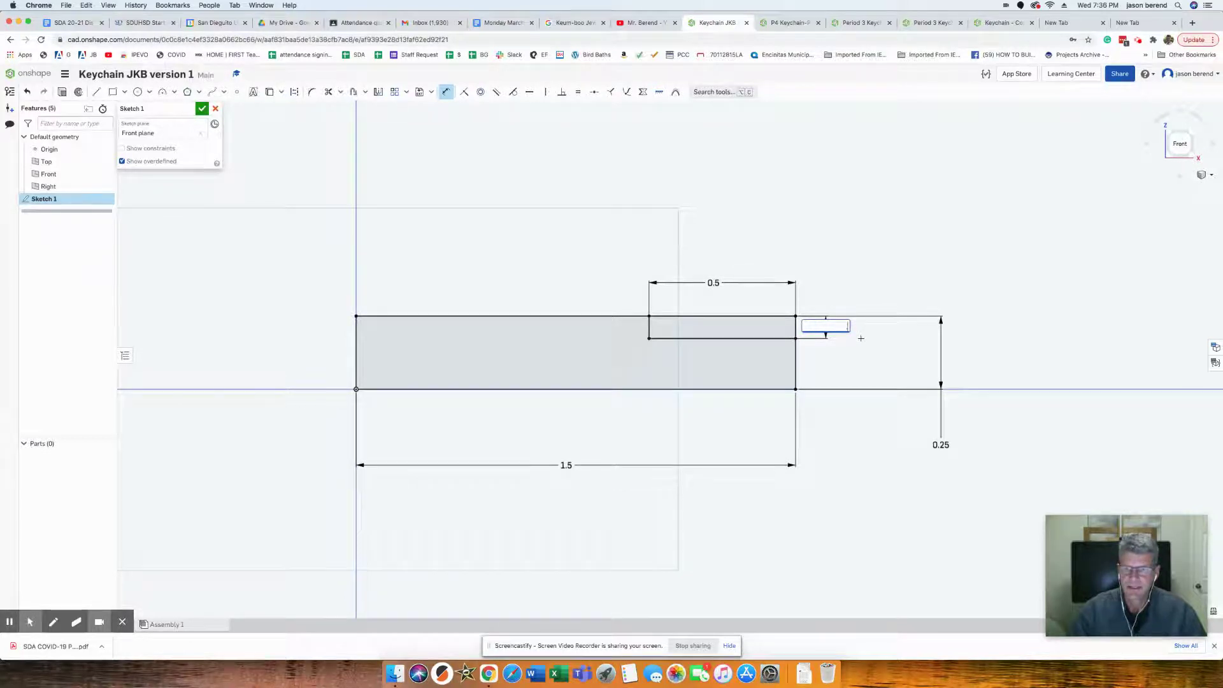
{"action": "type", "text": ".01"}
{"action": "key", "text": "Return"}
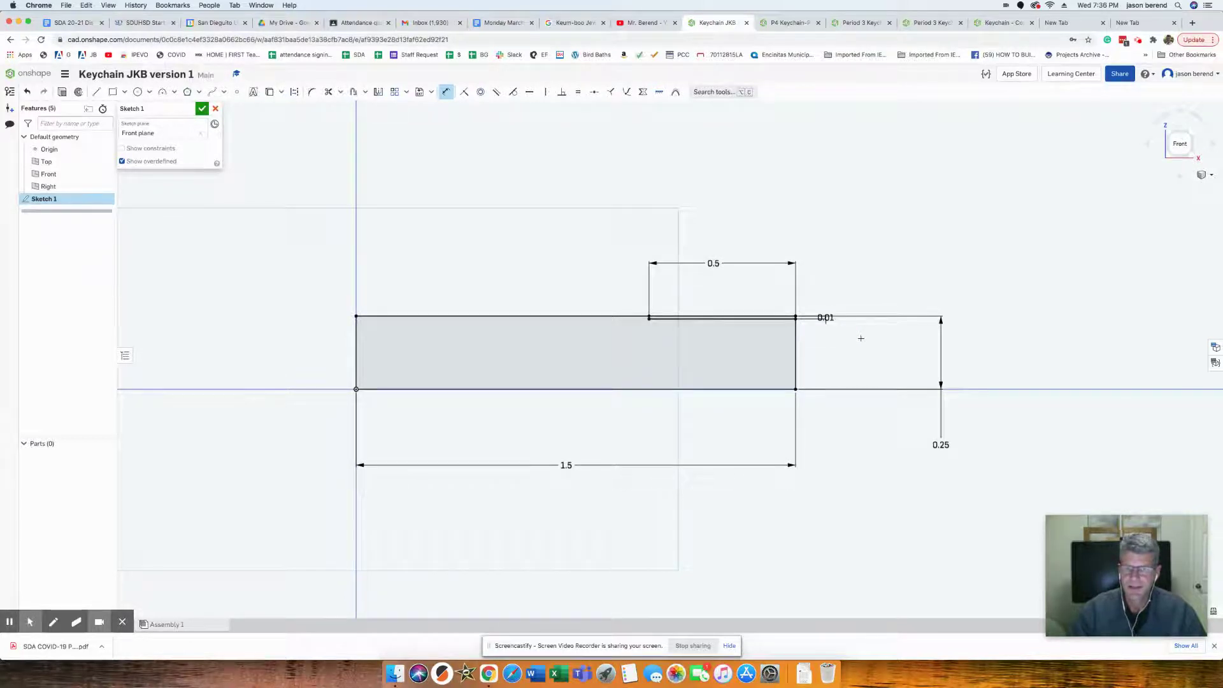
Set the corner step's depth to 0.05 in.
{"action": "double_click", "coordinate": [826, 319]}
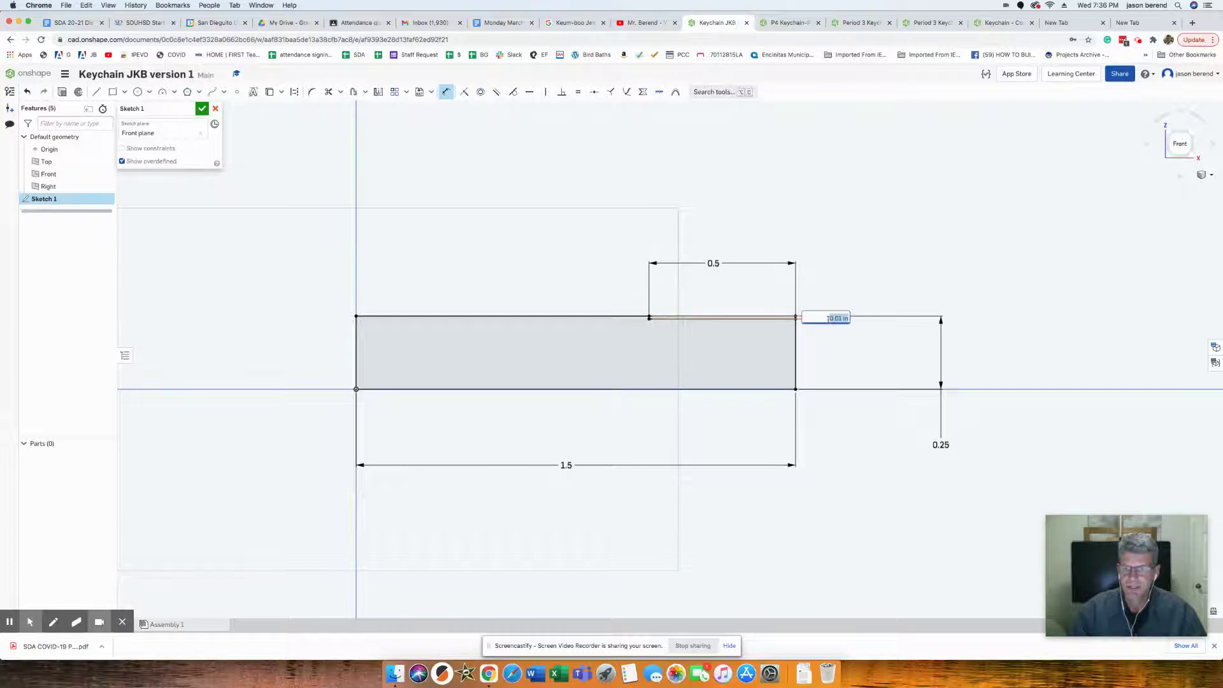
{"action": "key", "text": "BackSpace"}
{"action": "type", "text": "0.05"}
{"action": "key", "text": "Return"}
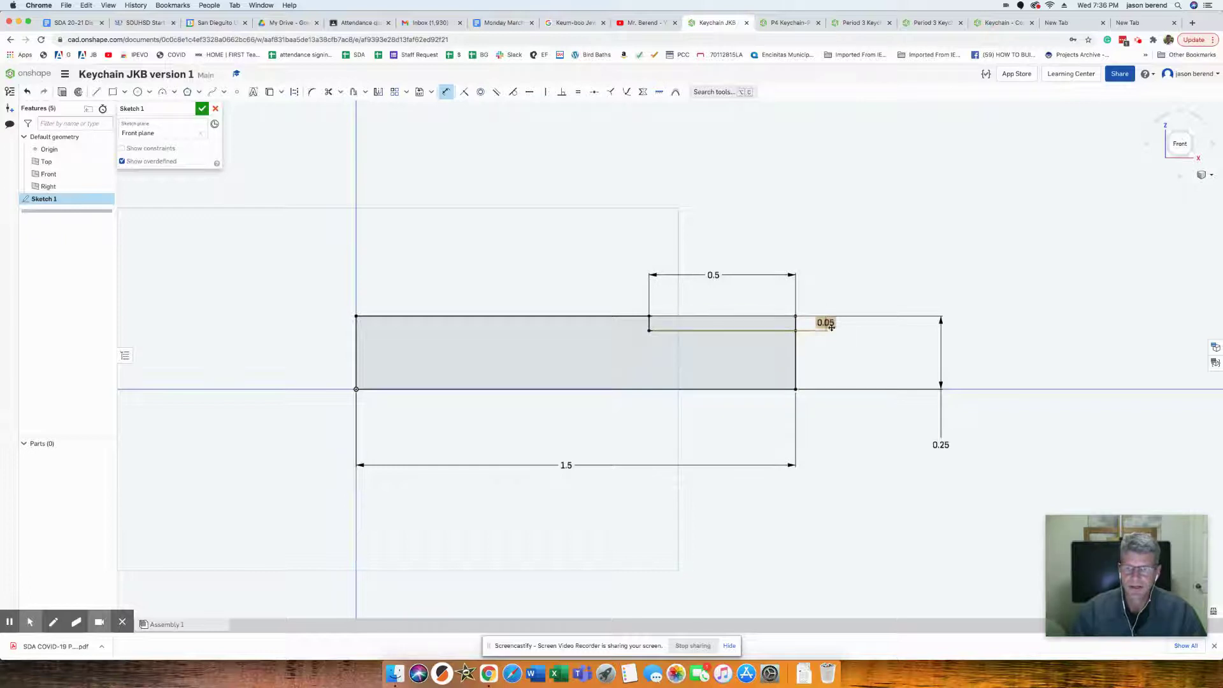
Set the corner step's depth to 0.08 in.
{"action": "double_click", "coordinate": [827, 323]}
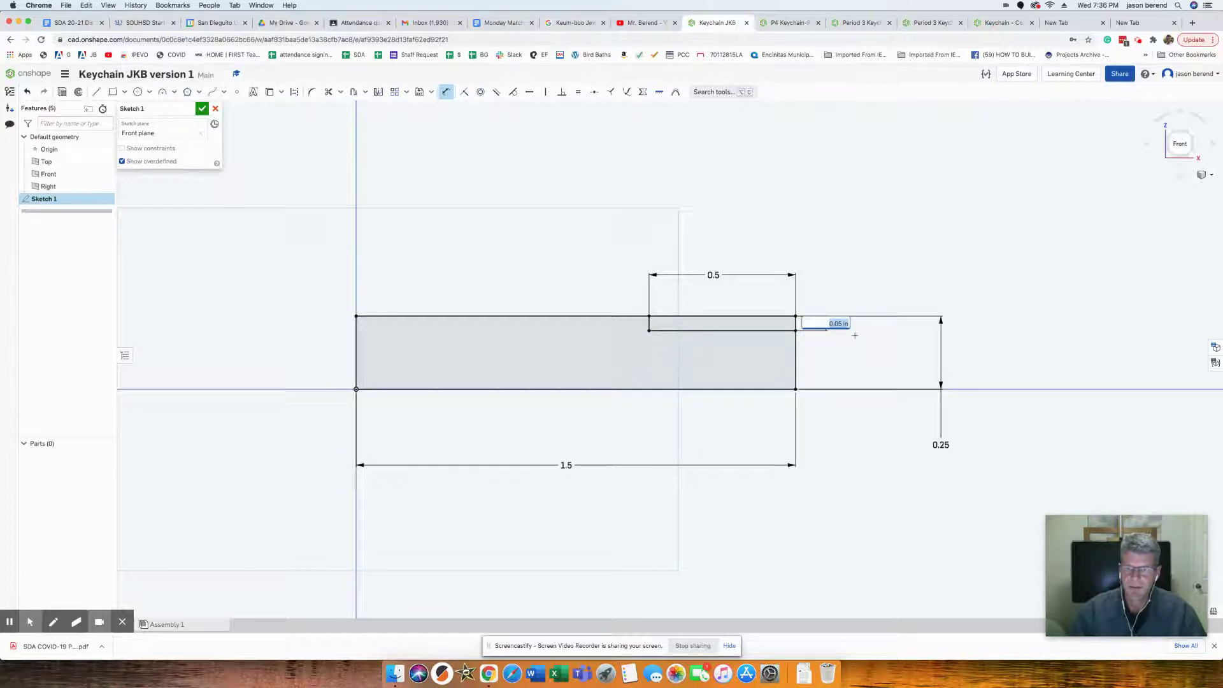
{"action": "key", "text": "BackSpace"}
{"action": "type", "text": "0.08"}
{"action": "key", "text": "Return"}
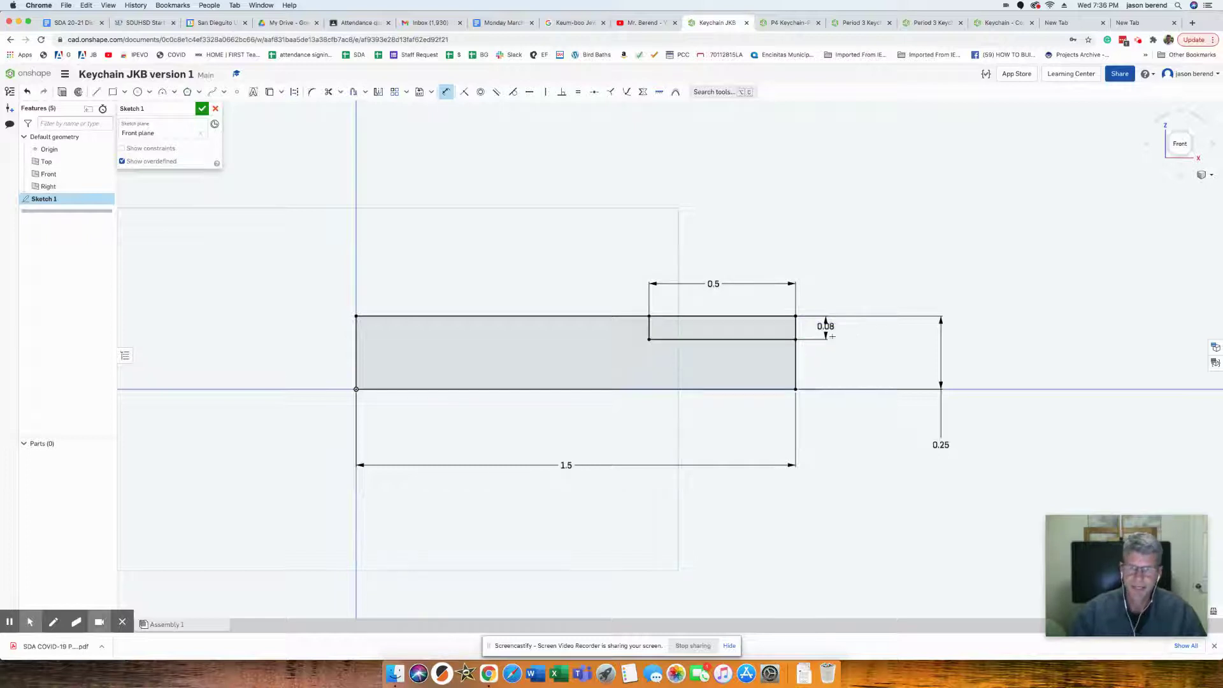
Draw a horizontal centreline from the midpoint of the profile's left edge to well beyond its right end.
{"action": "key", "text": "Escape"}
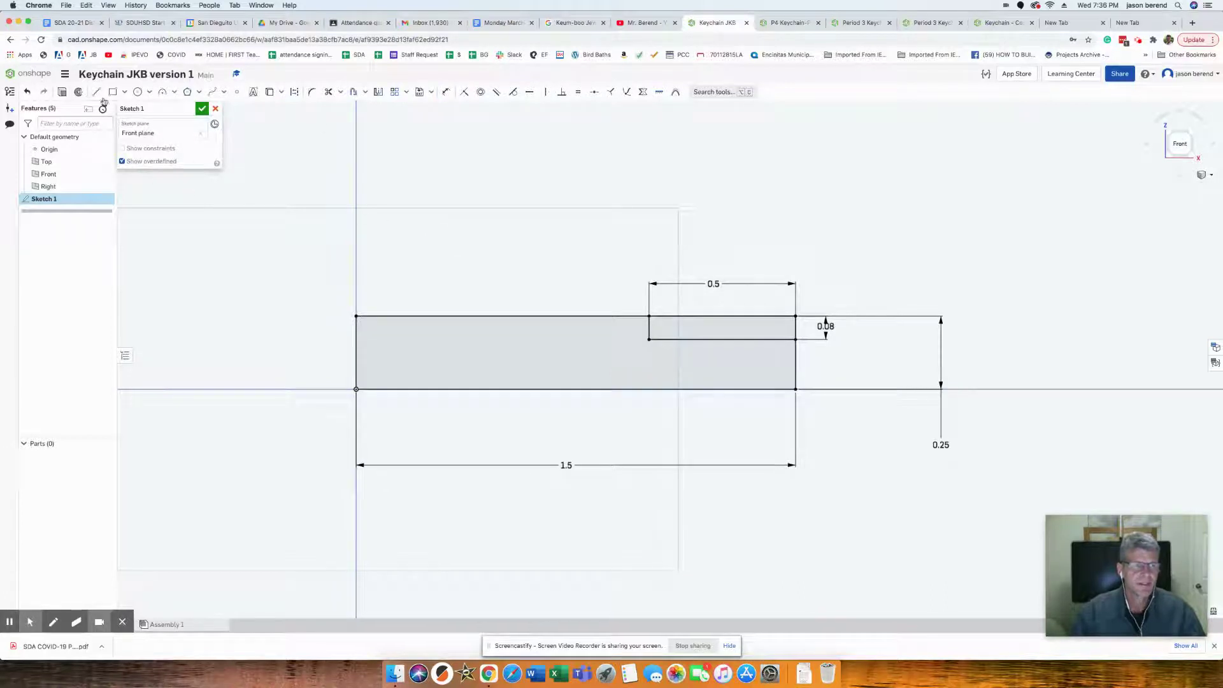
{"action": "left_click", "coordinate": [96, 92]}
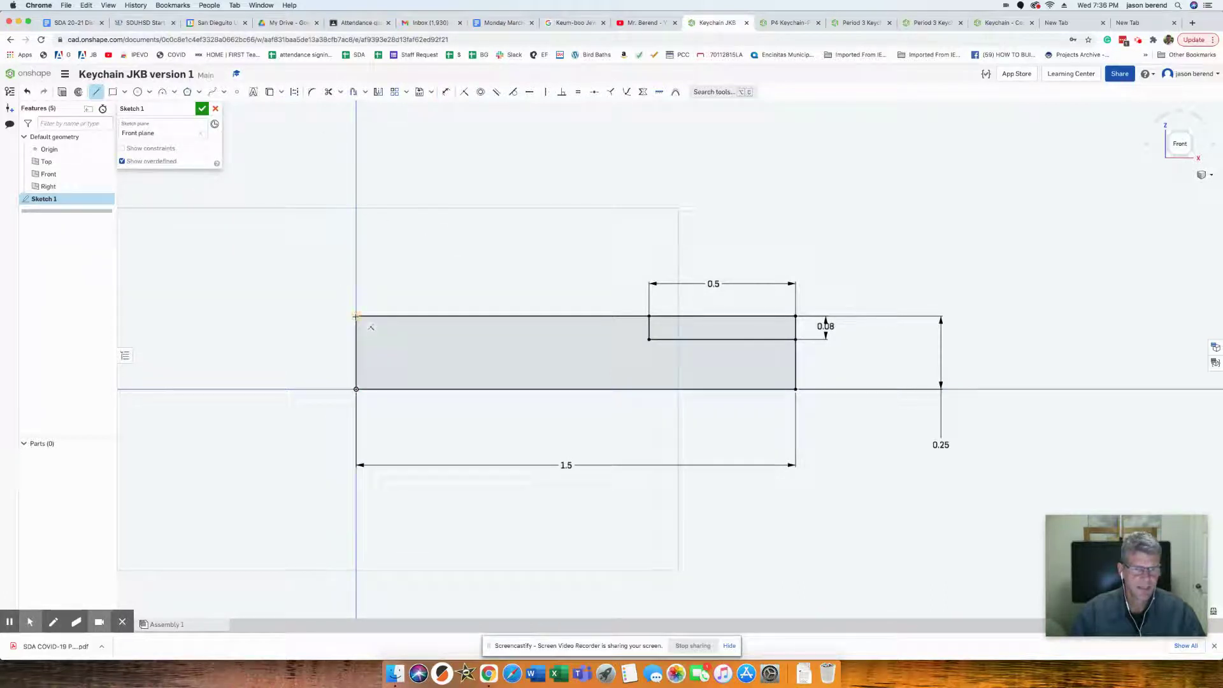
{"action": "left_click", "coordinate": [356, 352]}
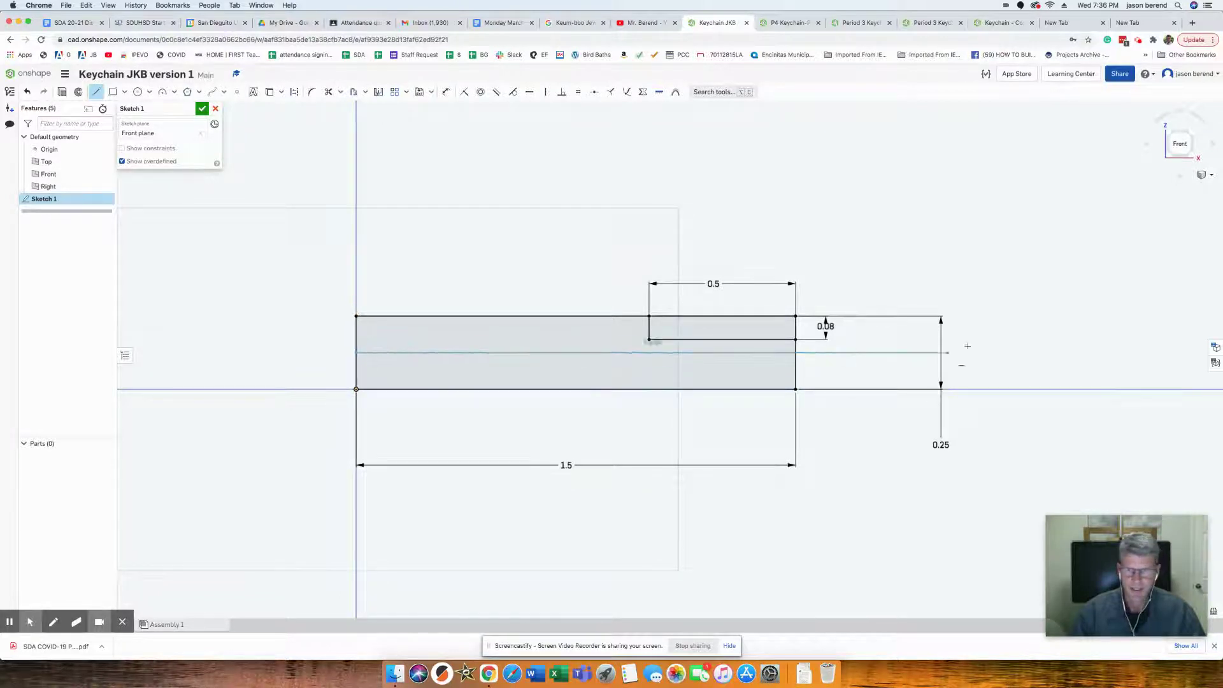
{"action": "left_click", "coordinate": [1061, 352]}
{"action": "key", "text": "Escape"}
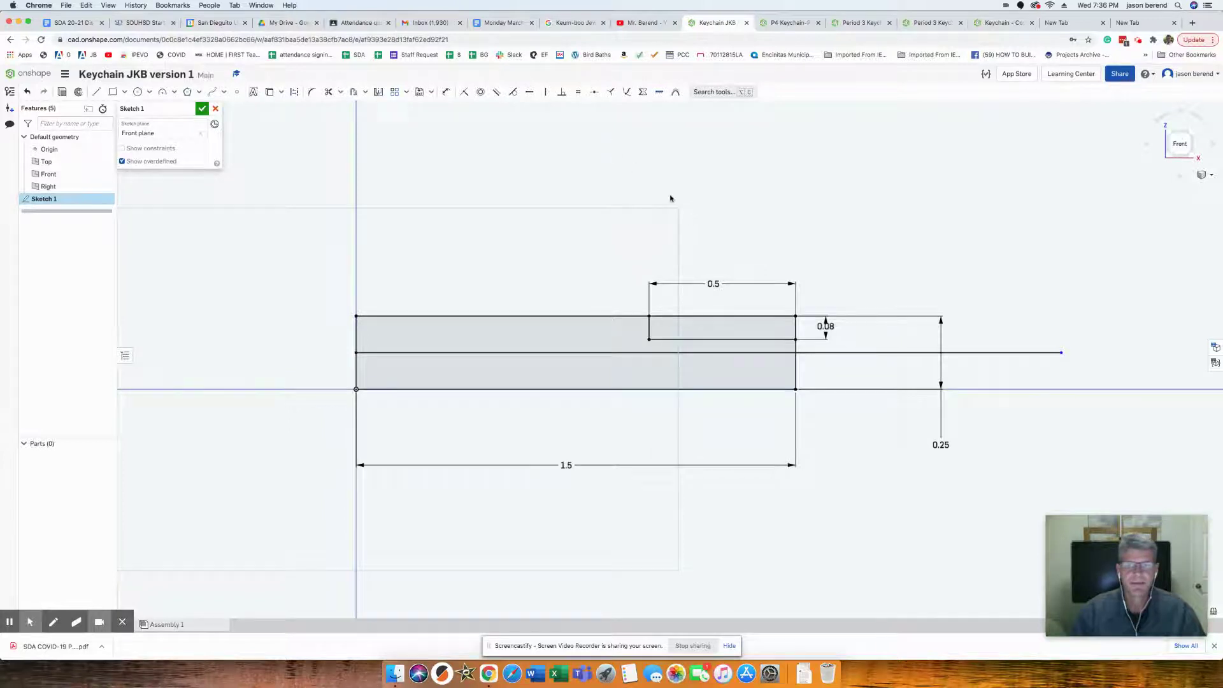
Trim the two outer line segments around the 0.5 in corner step to open the notch at the profile's upper right.
{"action": "left_click", "coordinate": [327, 93]}
{"action": "left_click", "coordinate": [713, 315]}
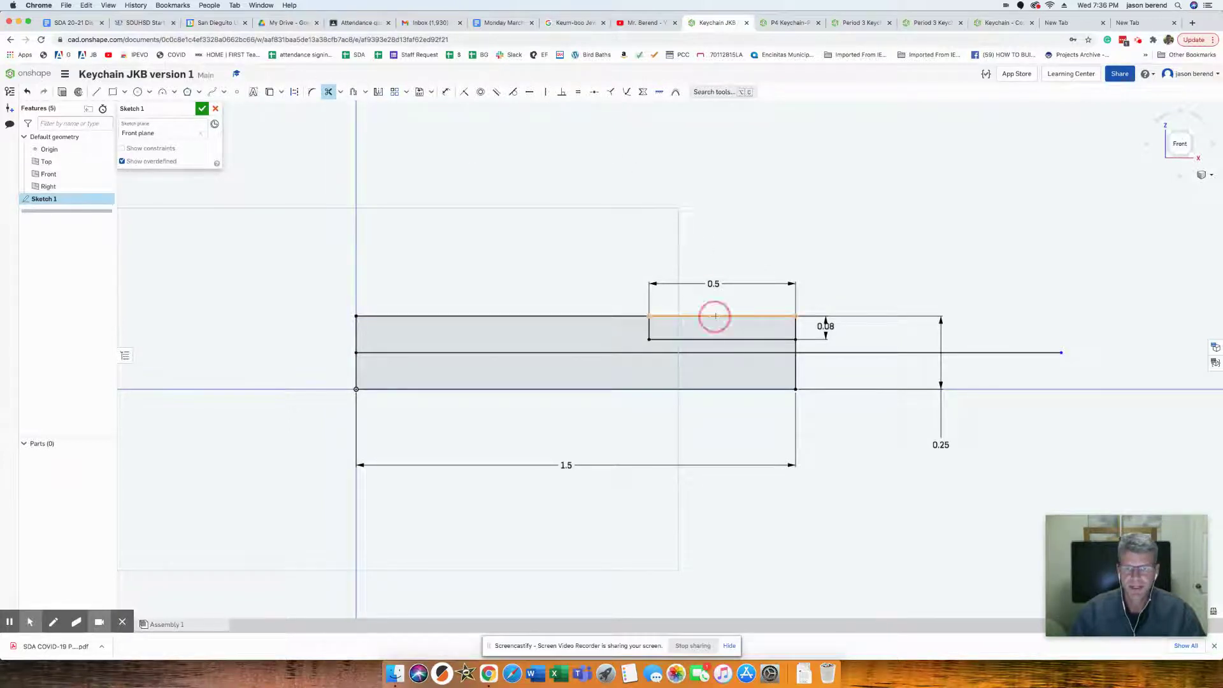
{"action": "left_click", "coordinate": [795, 326]}
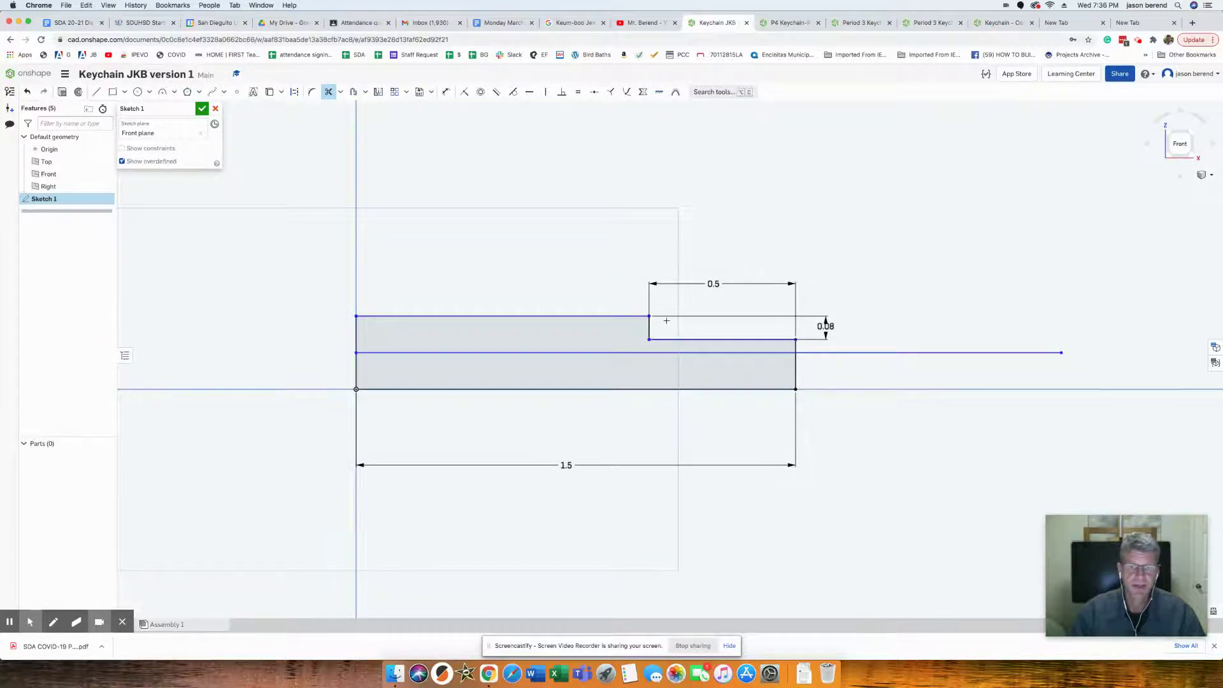
Mirror the corner step's horizontal and vertical lines about the centreline onto the lower edge of the profile.
{"action": "left_click", "coordinate": [378, 93]}
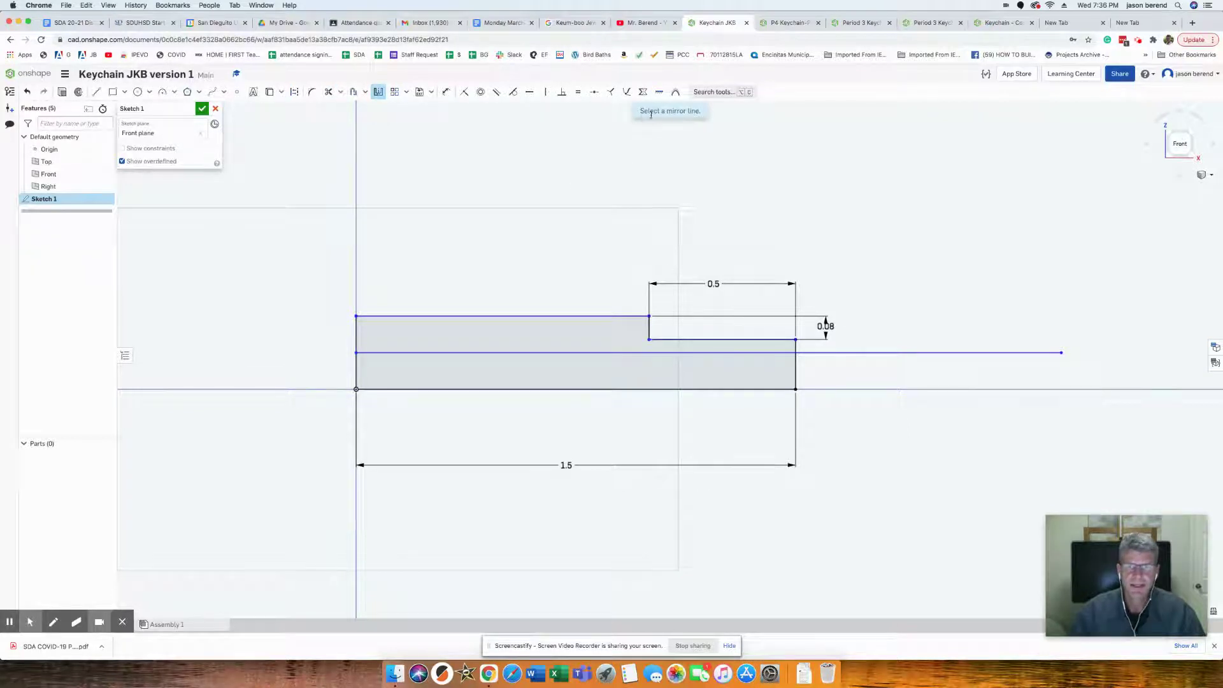
{"action": "left_click", "coordinate": [860, 353]}
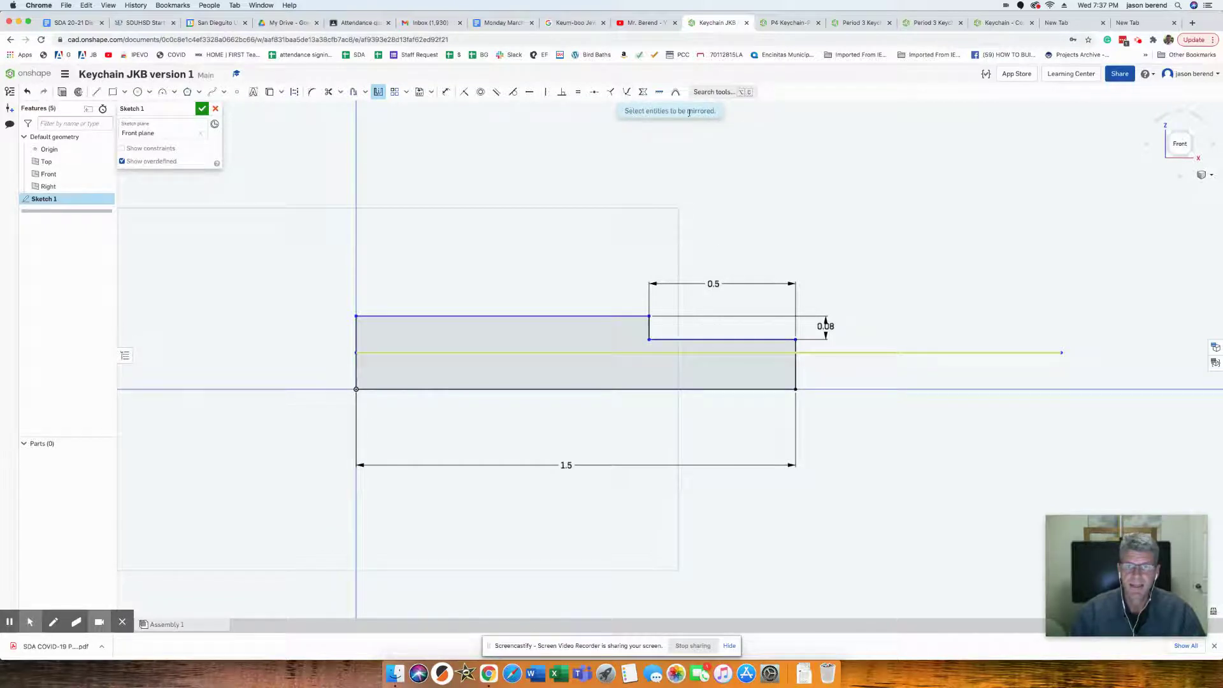
{"action": "left_click", "coordinate": [716, 339]}
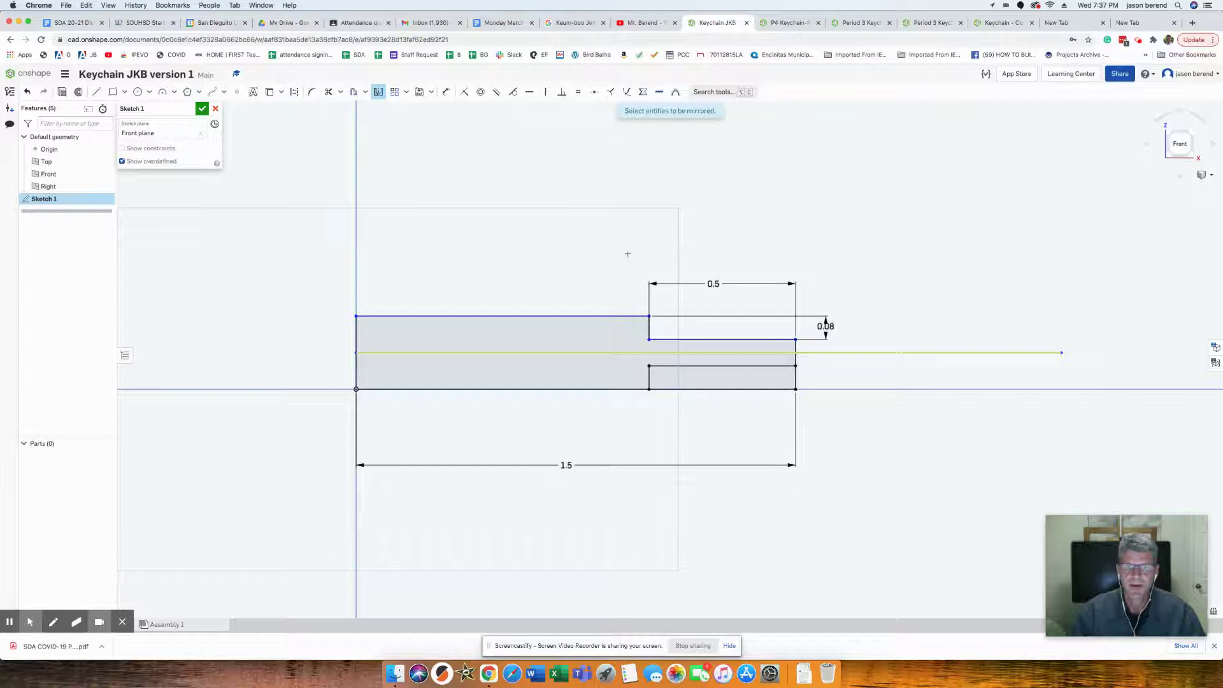
{"action": "key", "text": "Escape"}
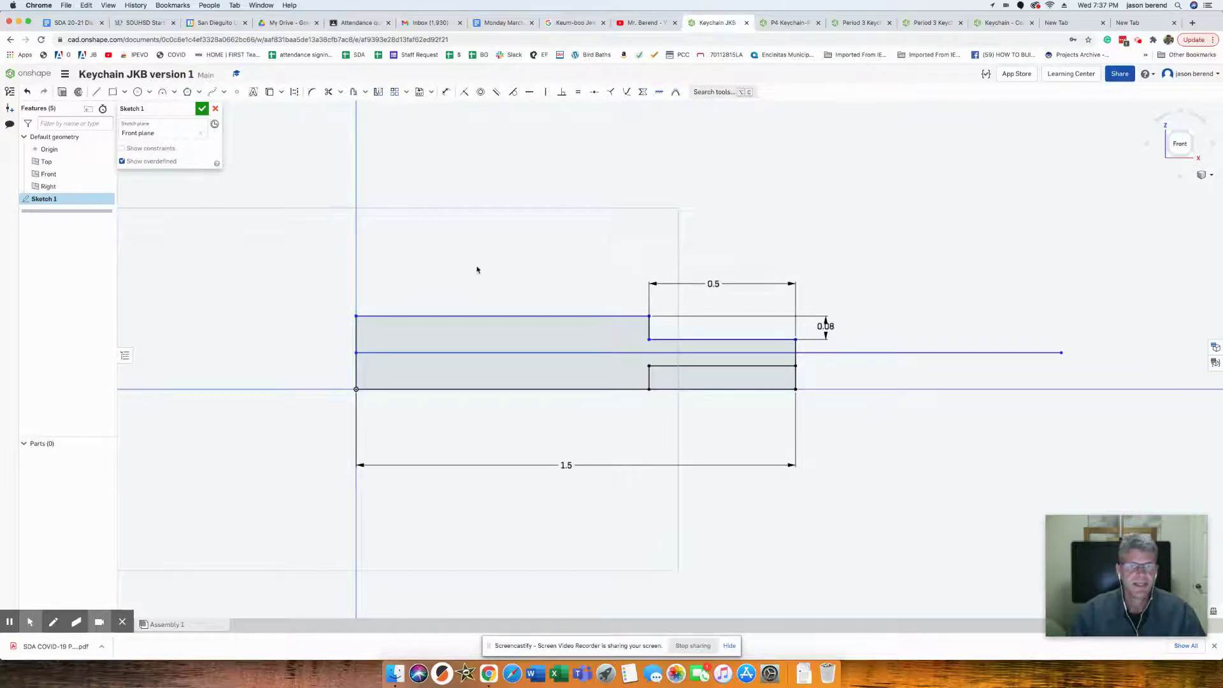
Trim away the centreline and the outer segments around the lower corner step, and finish the sketch.
{"action": "left_click", "coordinate": [329, 91]}
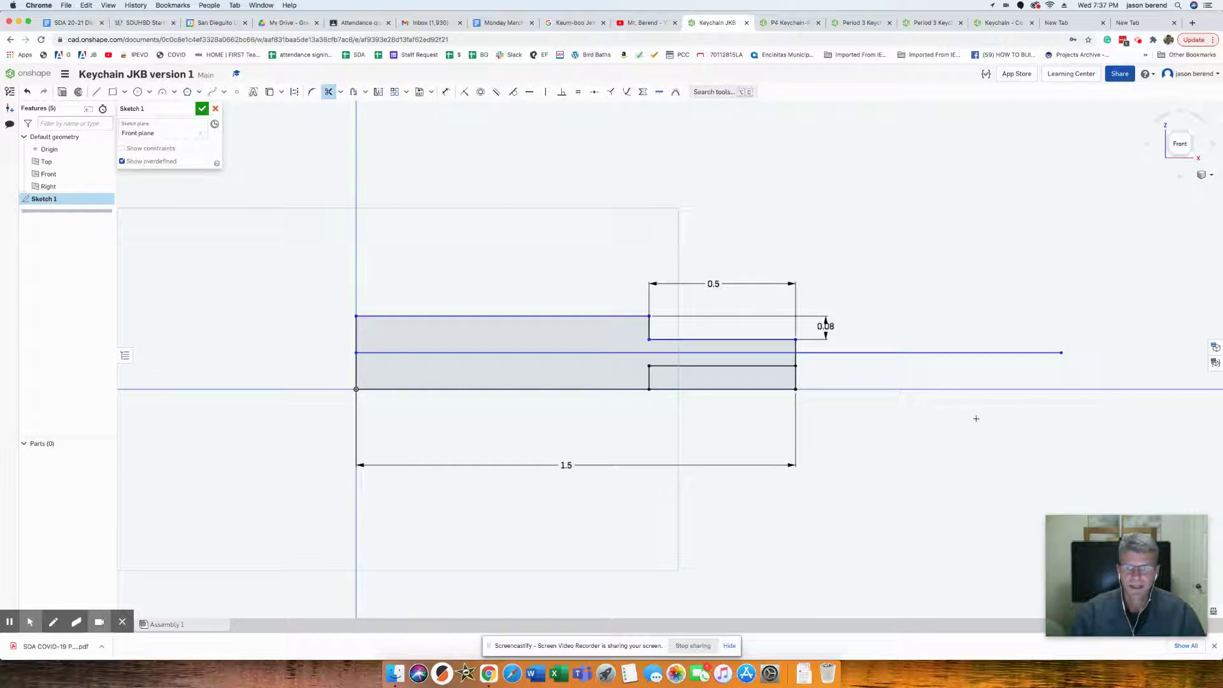
{"action": "left_click", "coordinate": [955, 353]}
{"action": "left_click", "coordinate": [774, 352]}
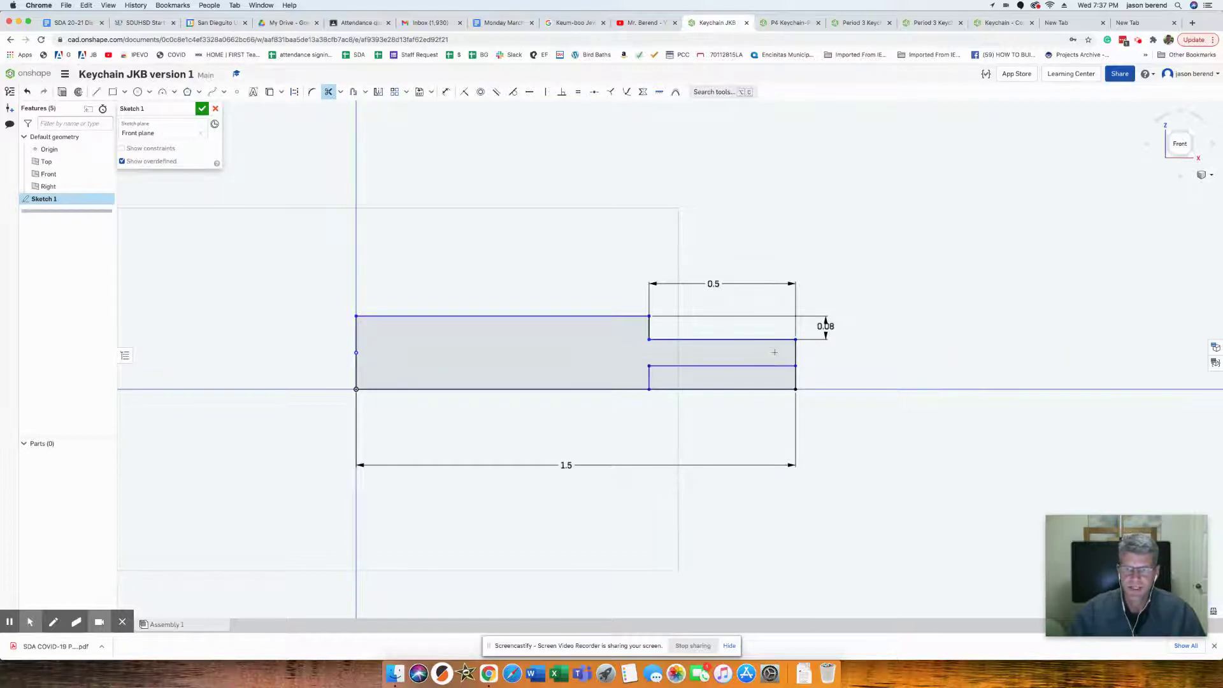
{"action": "left_click", "coordinate": [732, 389]}
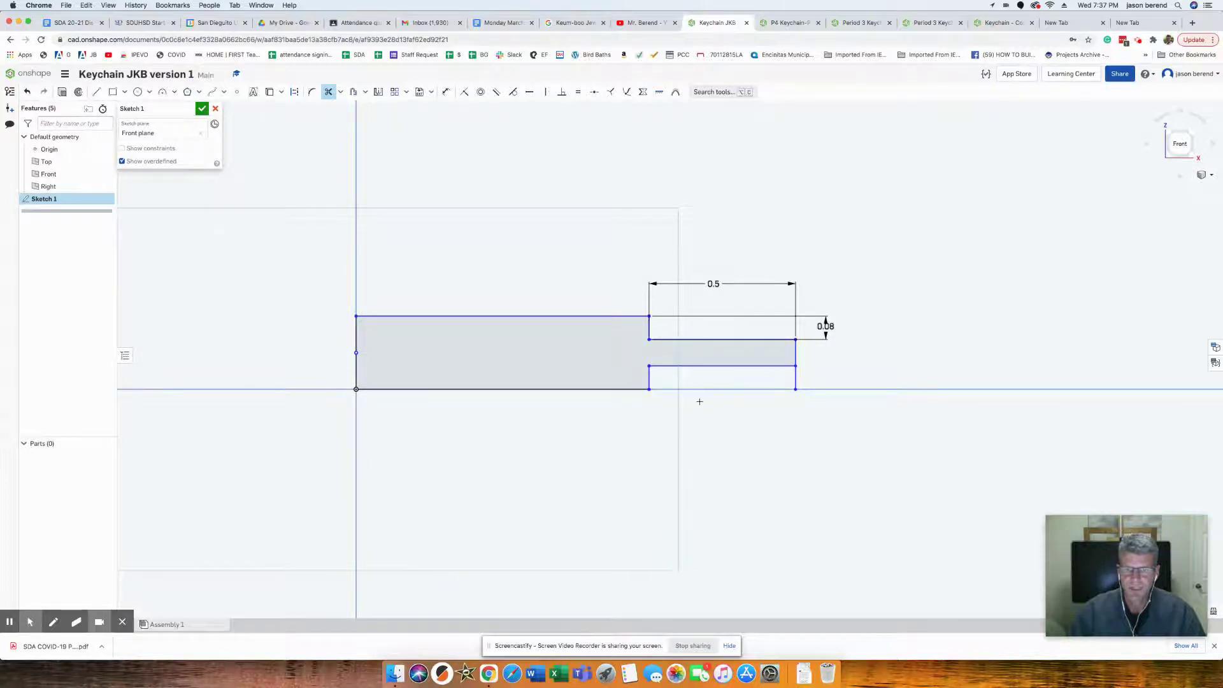
{"action": "left_click", "coordinate": [793, 377]}
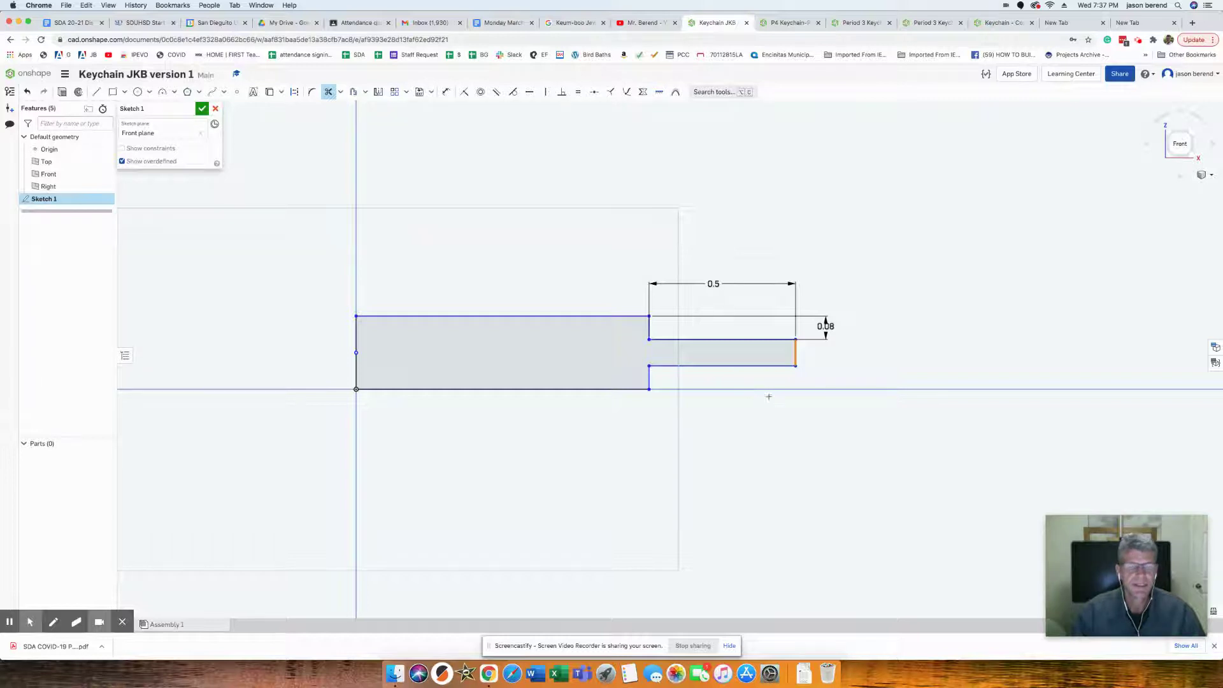
{"action": "right_click_drag", "start_coordinate": [540, 246], "coordinate": [505, 265]}
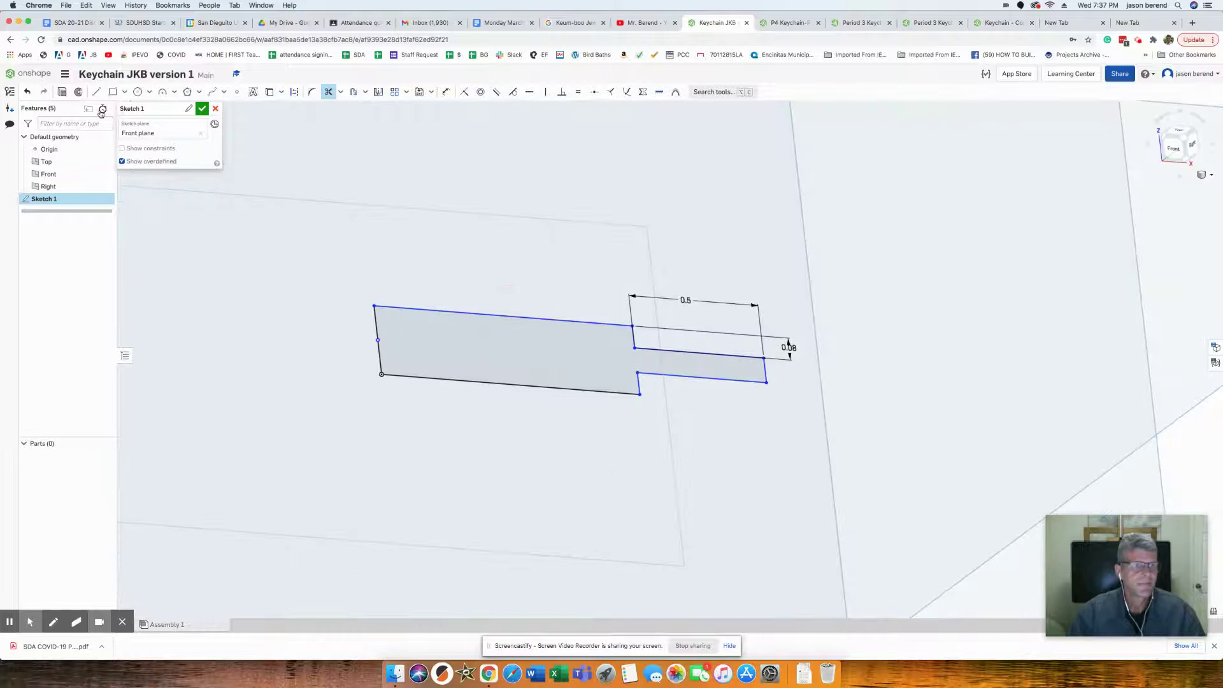
{"action": "key", "text": "Return"}
{"action": "key", "text": "shift+e"}
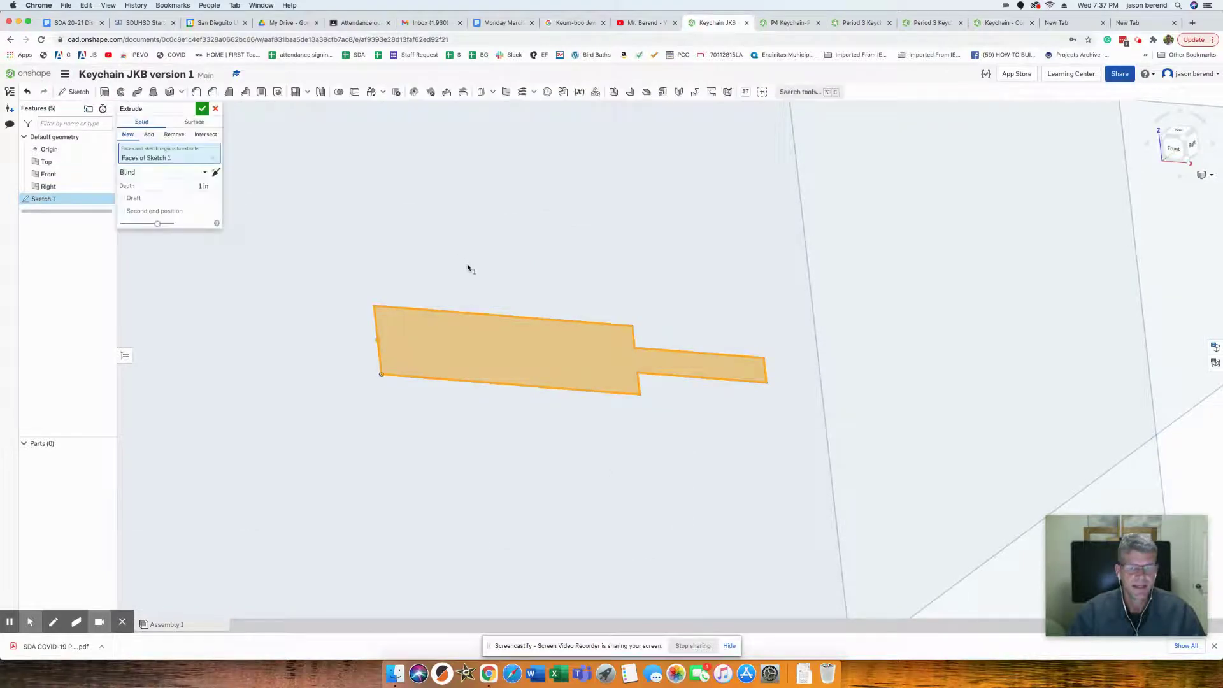
{"action": "left_click", "coordinate": [194, 186]}
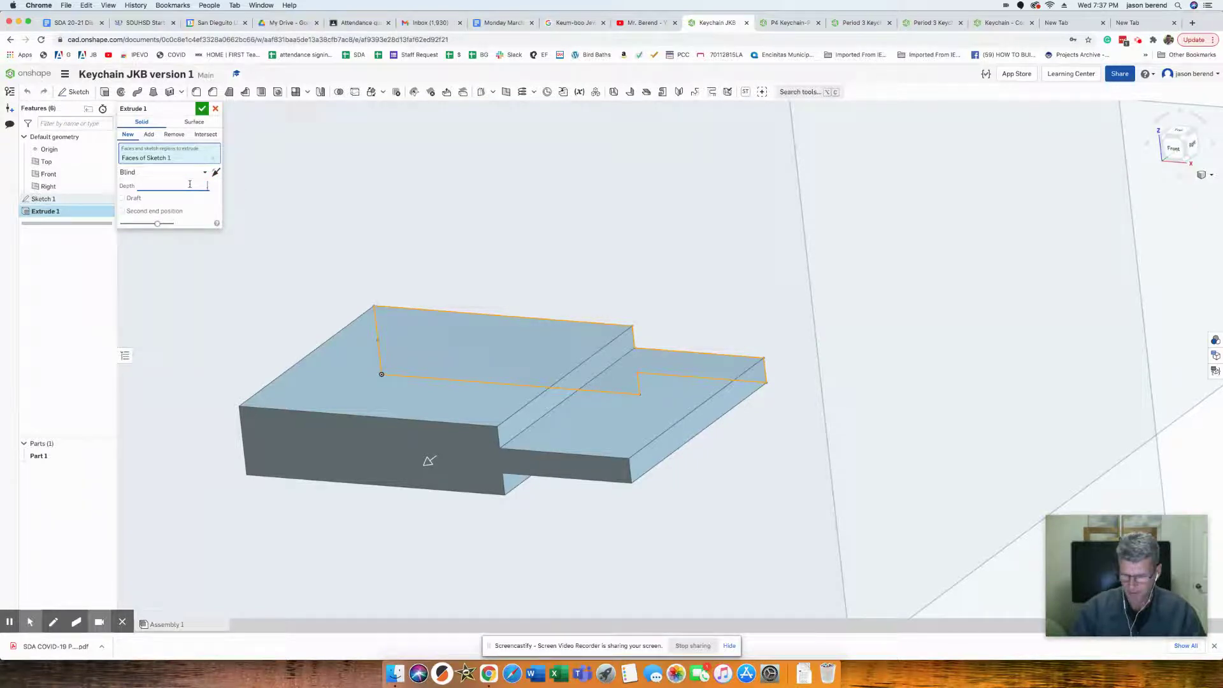
{"action": "type", "text": ".75"}
{"action": "key", "text": "Return"}
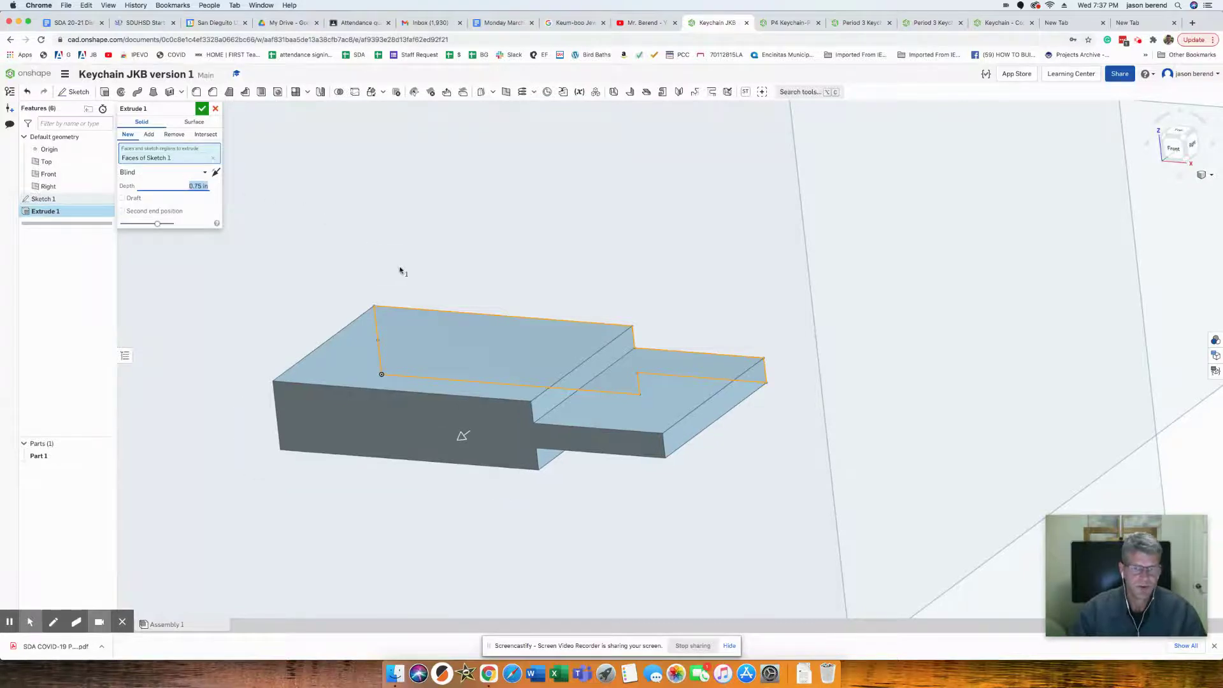
{"action": "right_click_drag", "start_coordinate": [445, 270], "coordinate": [462, 299]}
{"action": "left_click", "coordinate": [185, 185]}
{"action": "left_click_drag", "start_coordinate": [187, 186], "coordinate": [207, 185]}
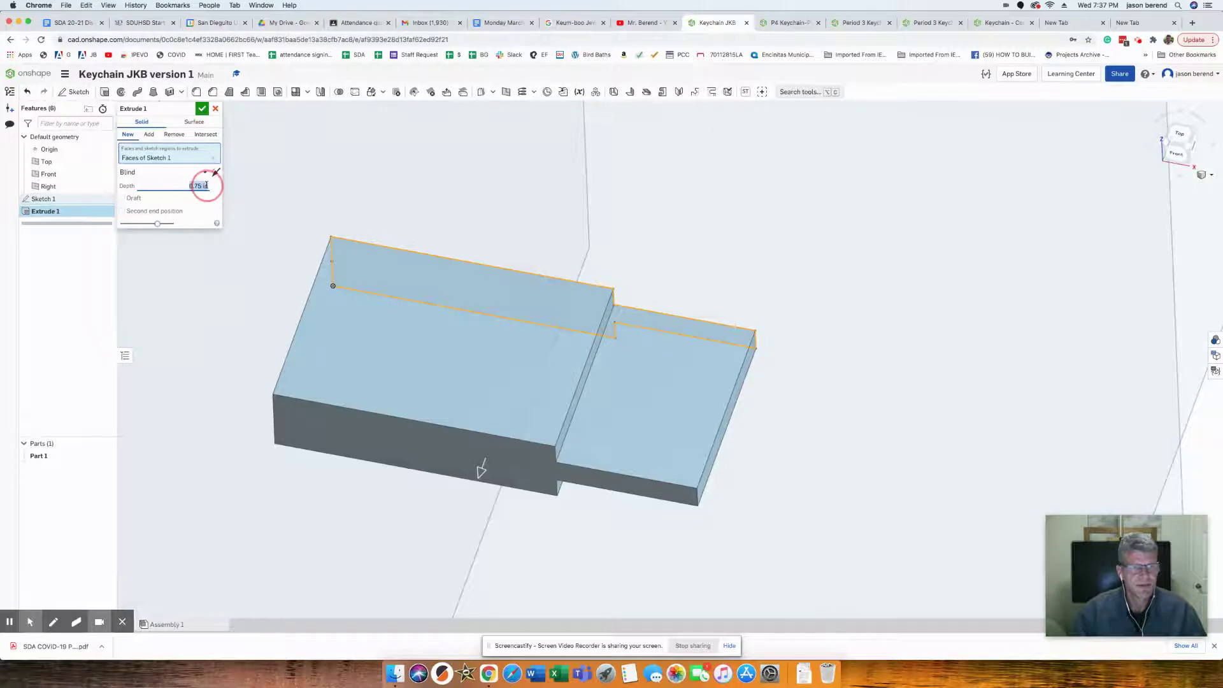
{"action": "key", "text": "BackSpace"}
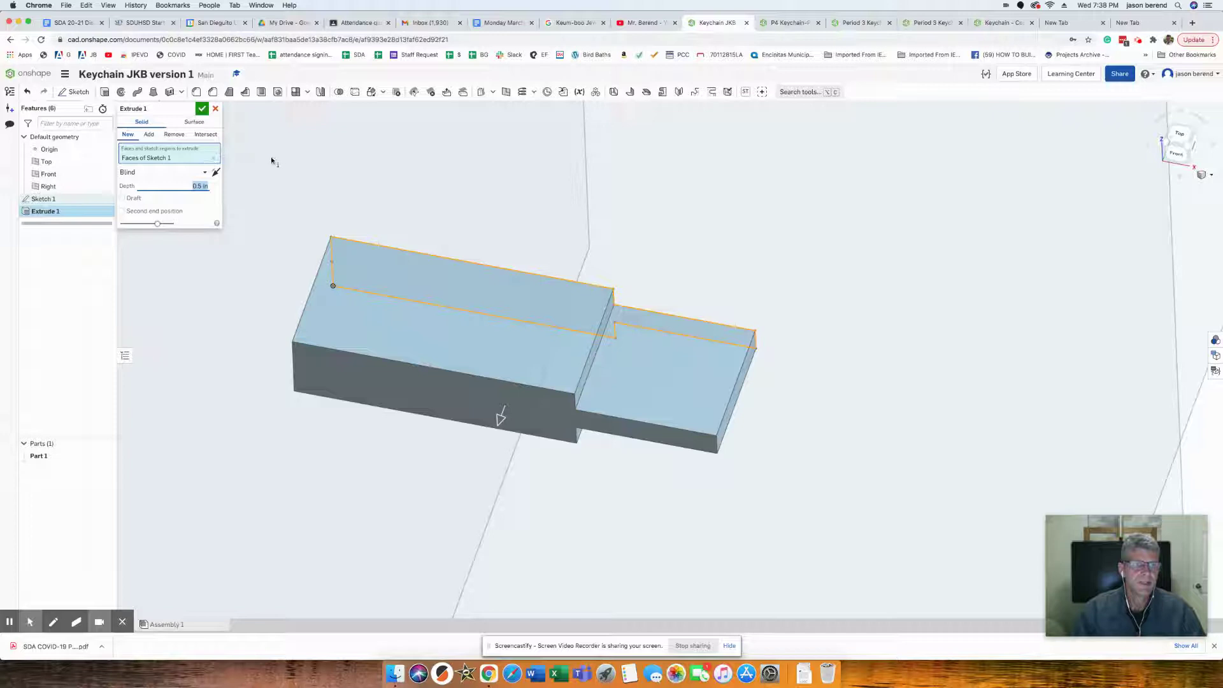
{"action": "key", "text": "Escape"}
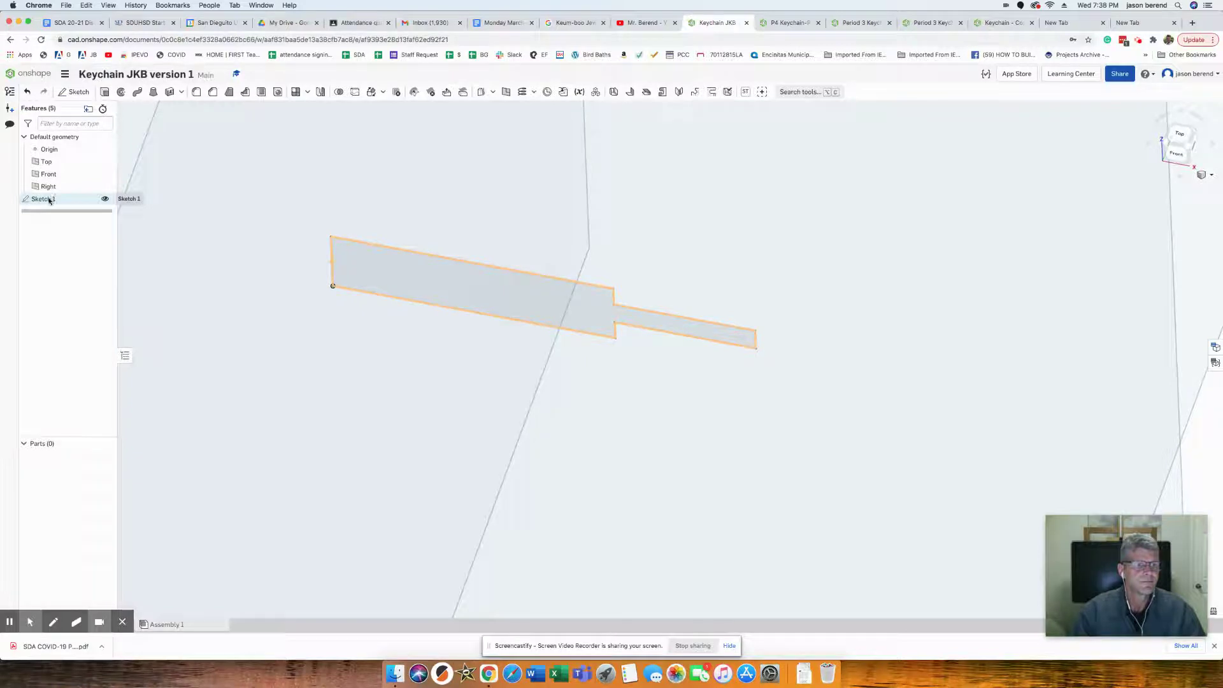
Extrude the stepped profile as a new solid with a blind depth of 0.5 in.
{"action": "left_click", "coordinate": [104, 92]}
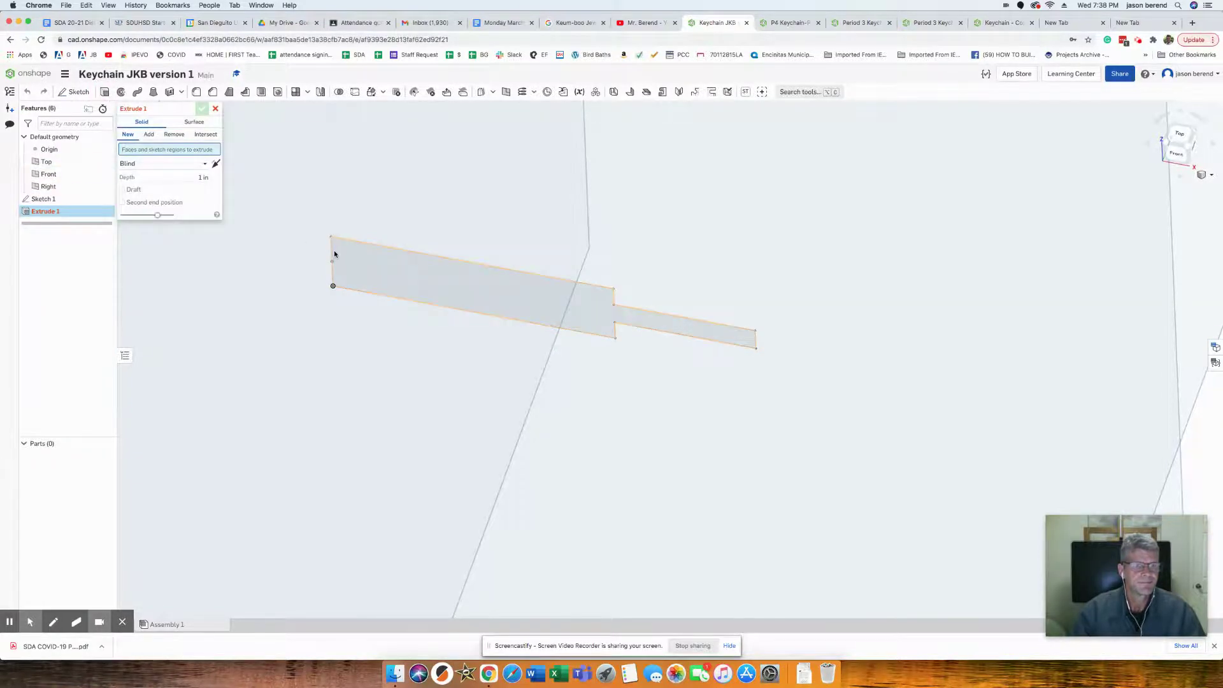
{"action": "left_click", "coordinate": [334, 255]}
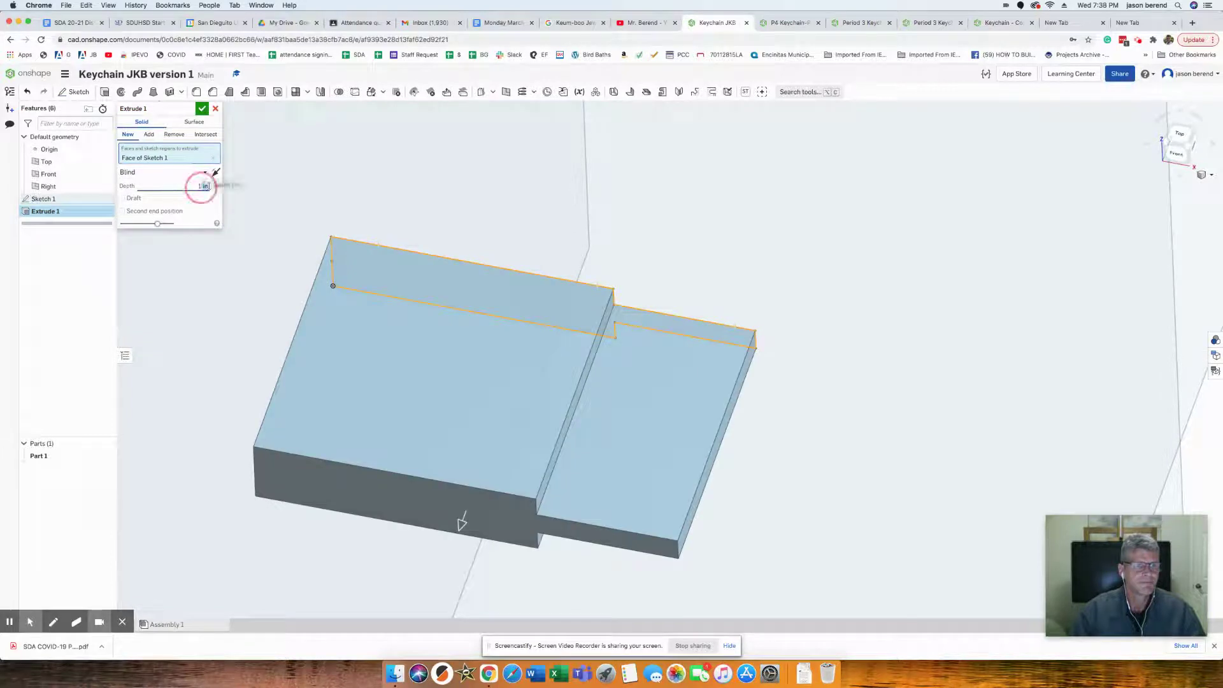
{"action": "left_click", "coordinate": [187, 182]}
{"action": "type", "text": "0.5 in"}
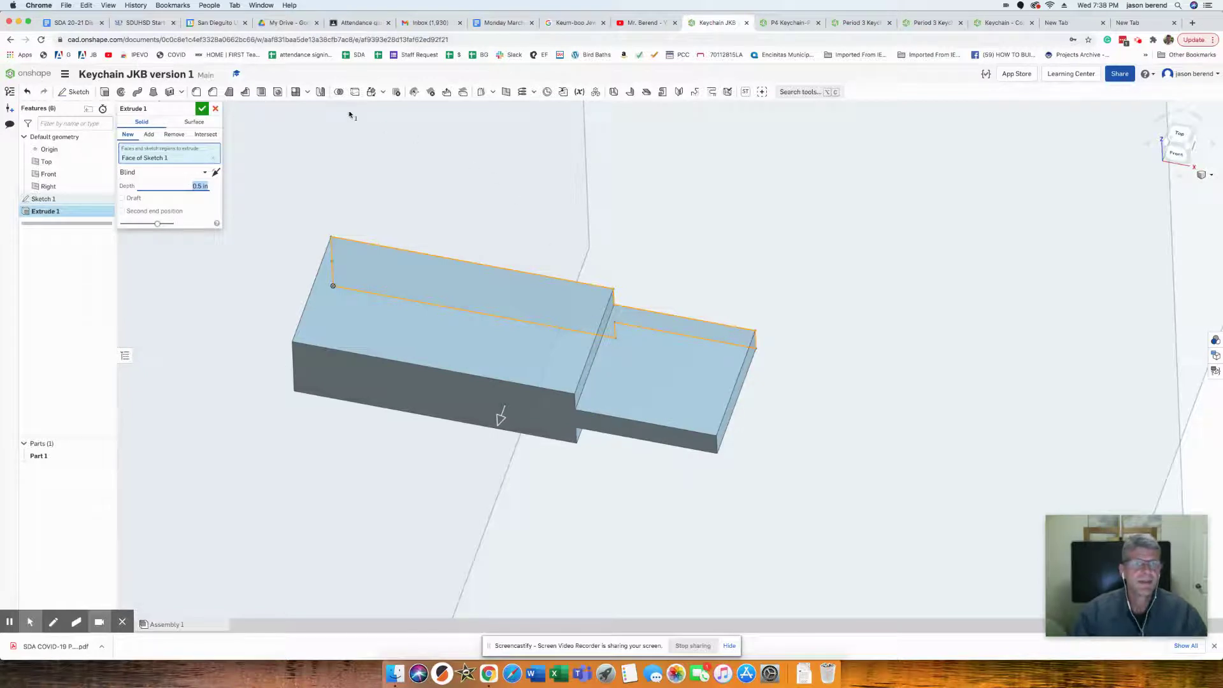
Start a 0.3 in fillet on the short upper front corner edge where the thick body meets the thin tab.
{"action": "left_click", "coordinate": [197, 94]}
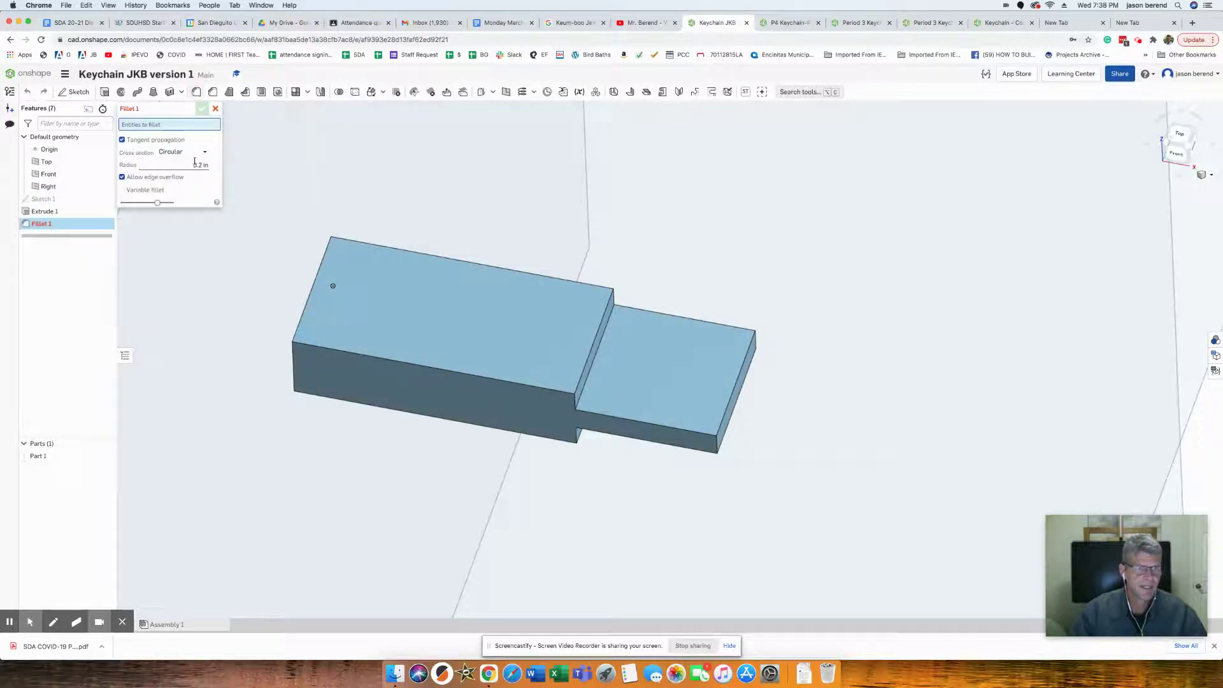
{"action": "left_click", "coordinate": [191, 164]}
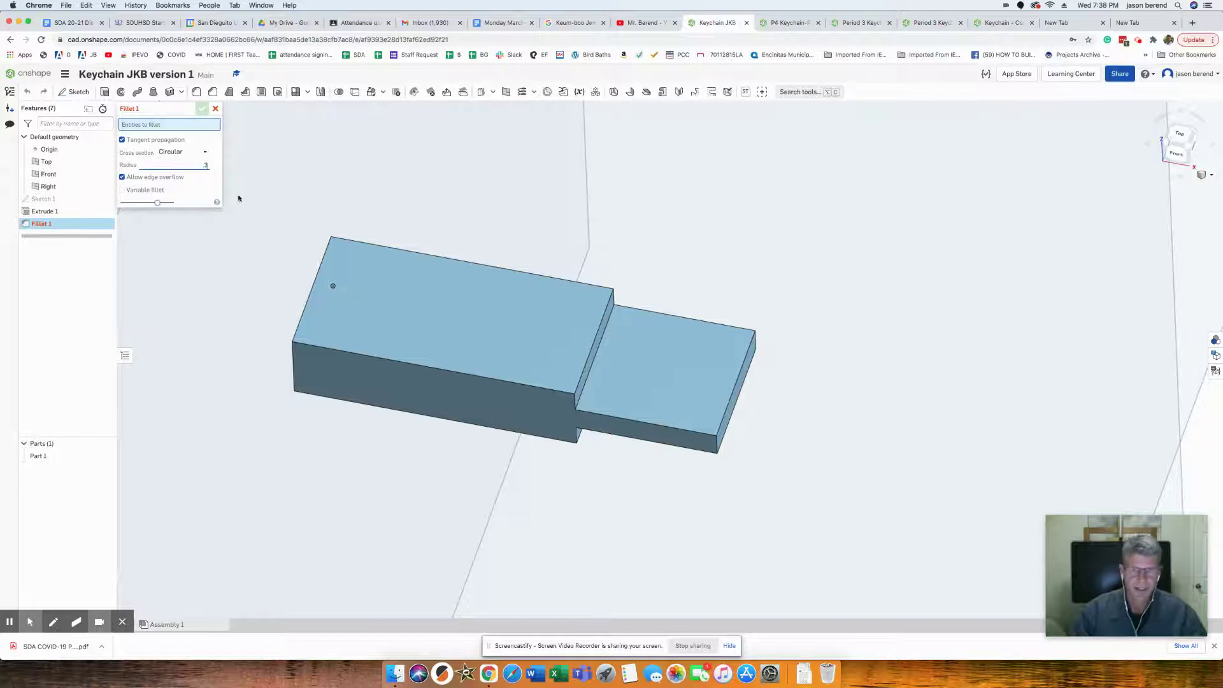
{"action": "scroll", "coordinate": [574, 402], "scroll_direction": "up", "scroll_amount": 2}
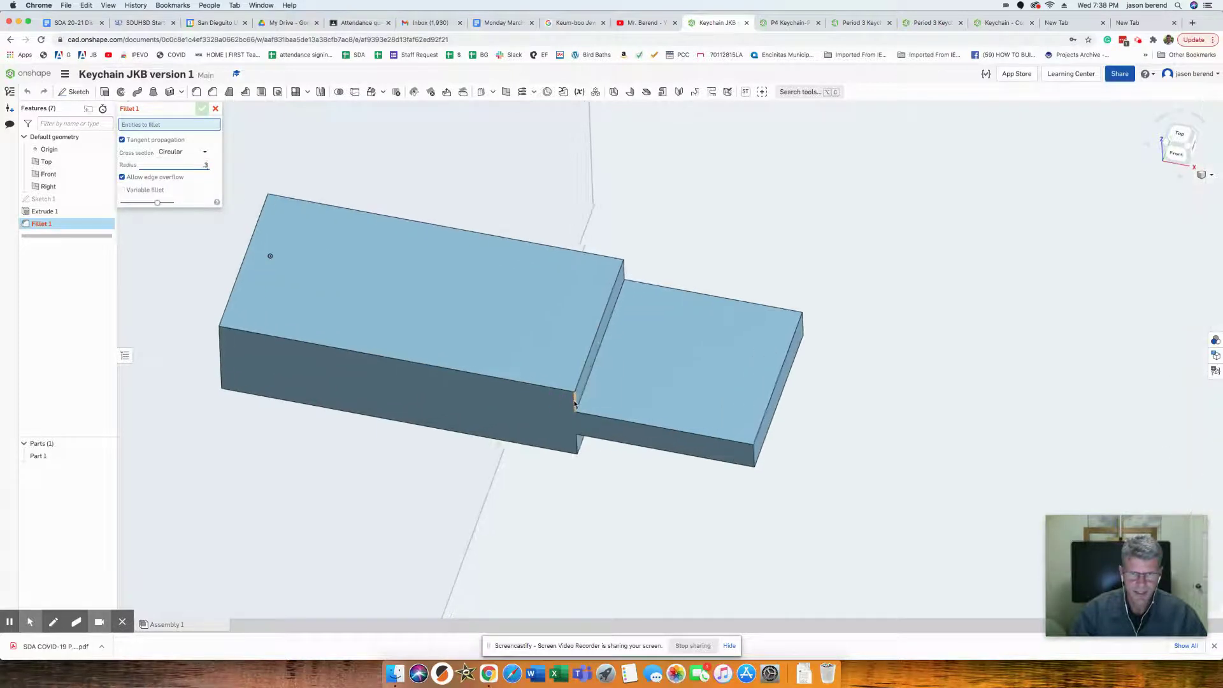
{"action": "scroll", "coordinate": [574, 403], "scroll_direction": "up", "scroll_amount": 1}
{"action": "left_click", "coordinate": [575, 403]}
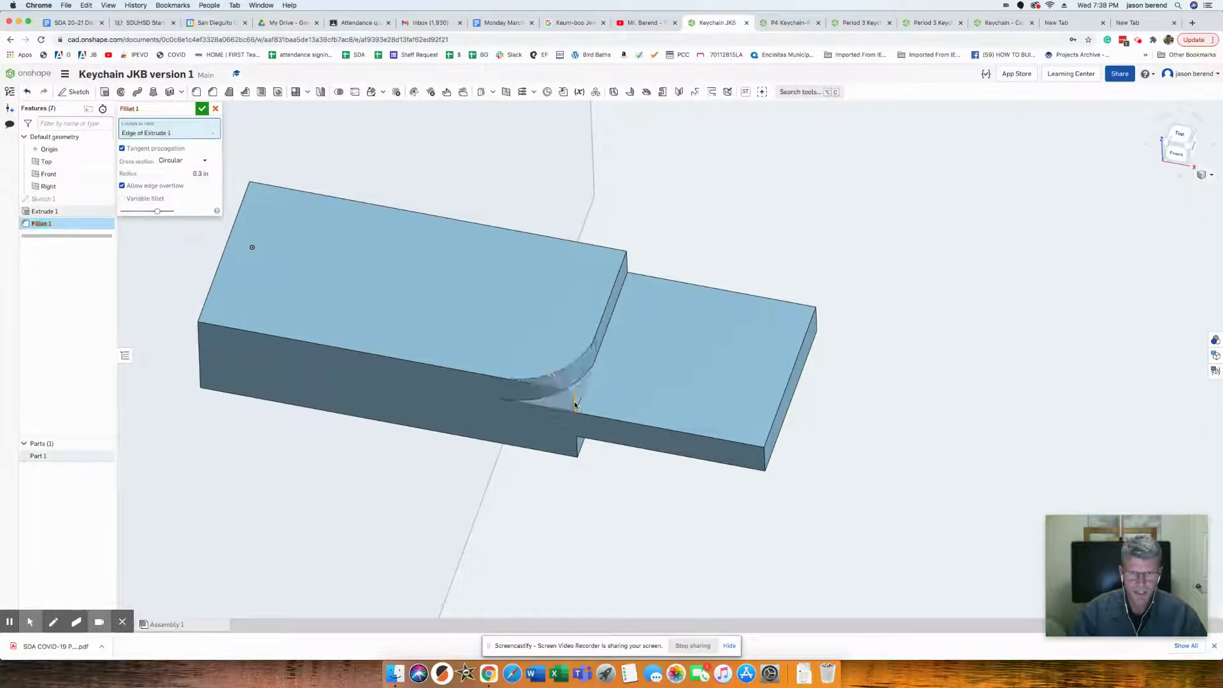
Set the fillet radius to 0.2 in.
{"action": "left_click", "coordinate": [187, 172]}
{"action": "type", "text": "0.2"}
{"action": "key", "text": "Return"}
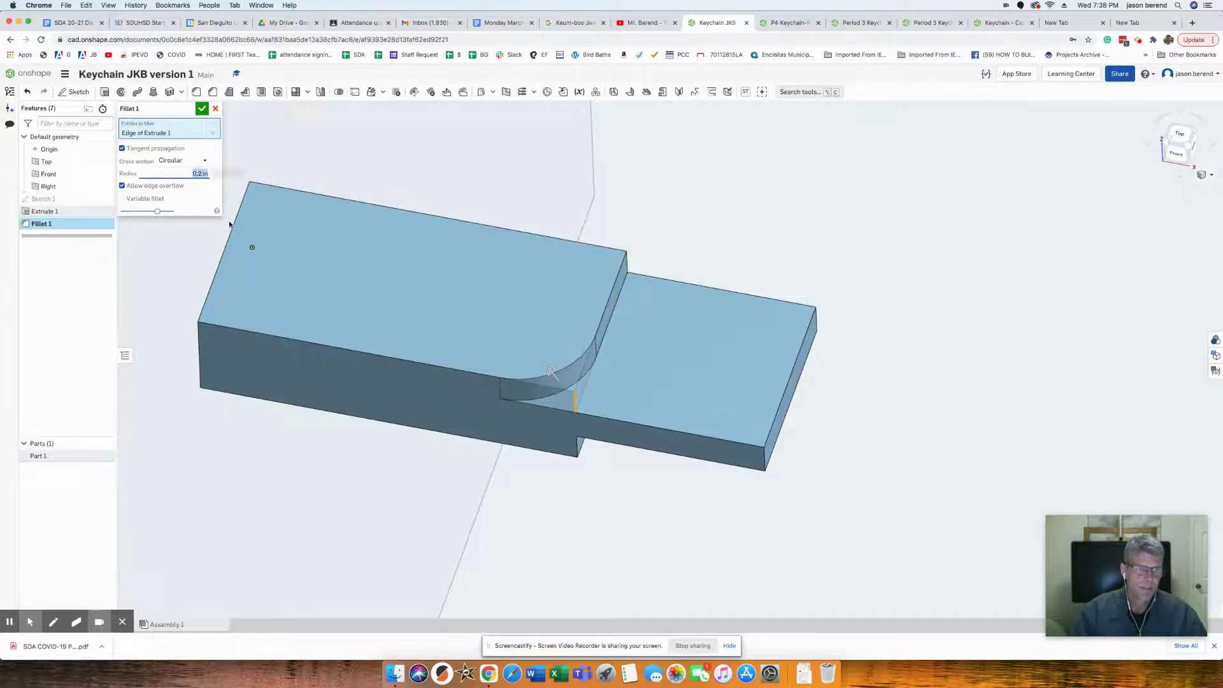
Add the three remaining corner edges at the steps above and below the tab, plus one far-end corner edge, to the 0.2 in fillet.
{"action": "right_click_drag", "start_coordinate": [685, 322], "coordinate": [635, 377]}
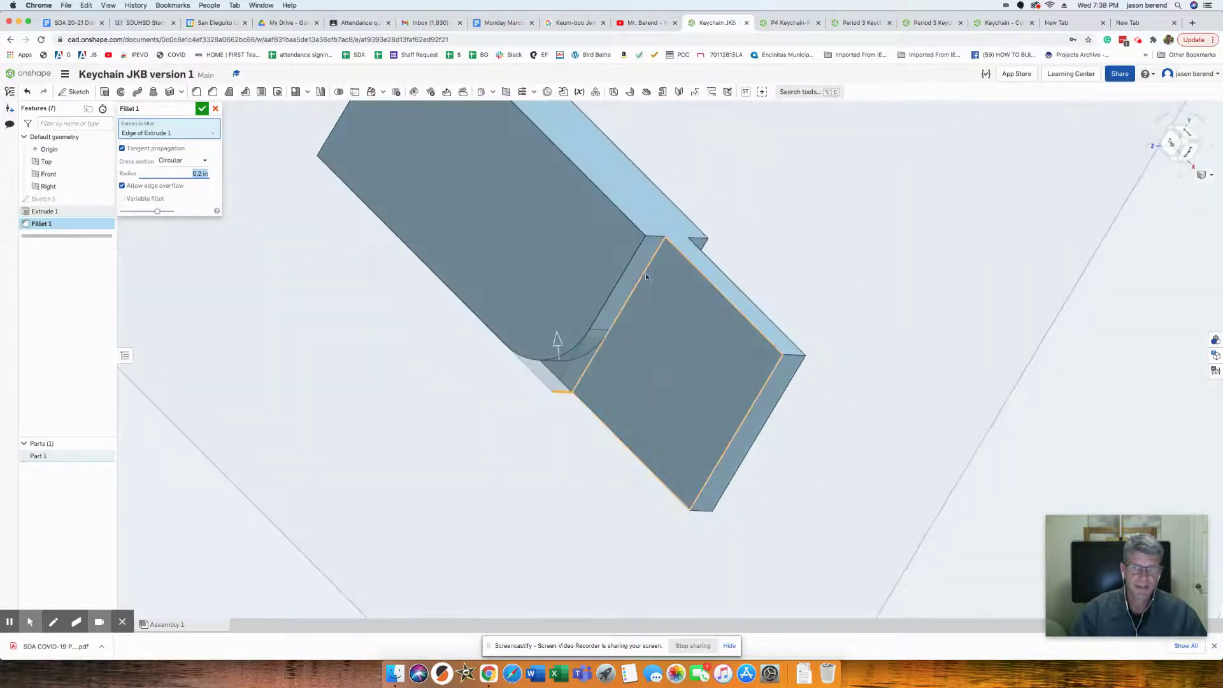
{"action": "left_click", "coordinate": [653, 239]}
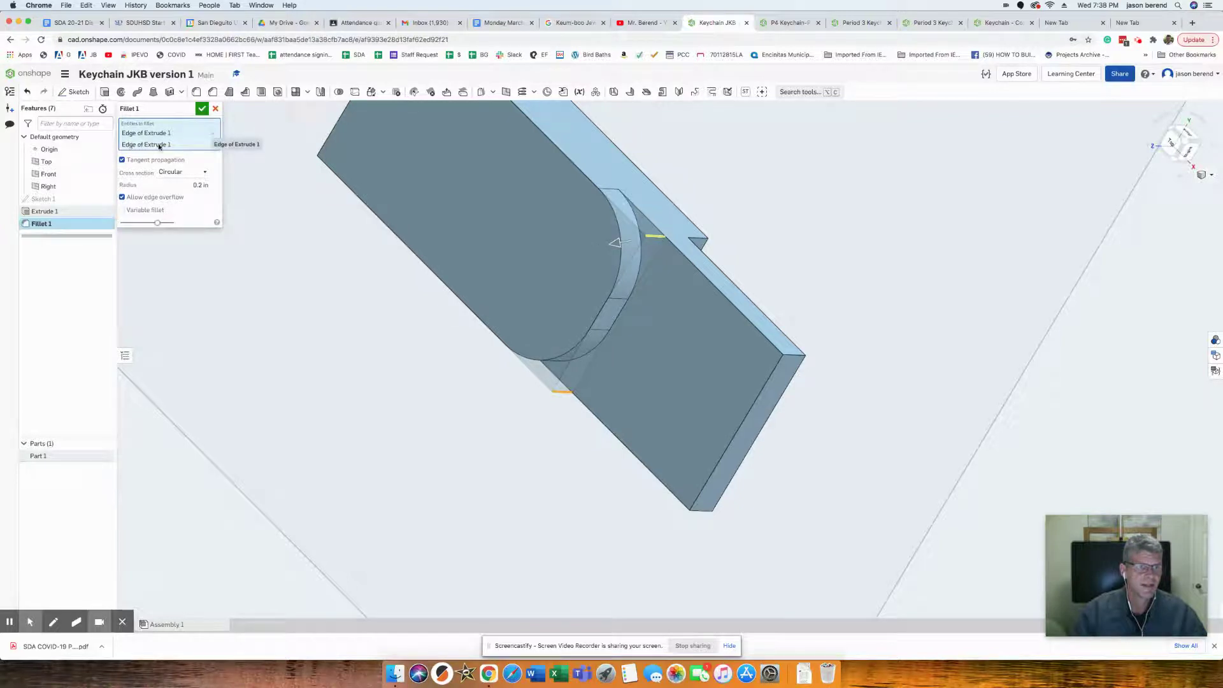
{"action": "right_click_drag", "start_coordinate": [668, 258], "coordinate": [606, 270]}
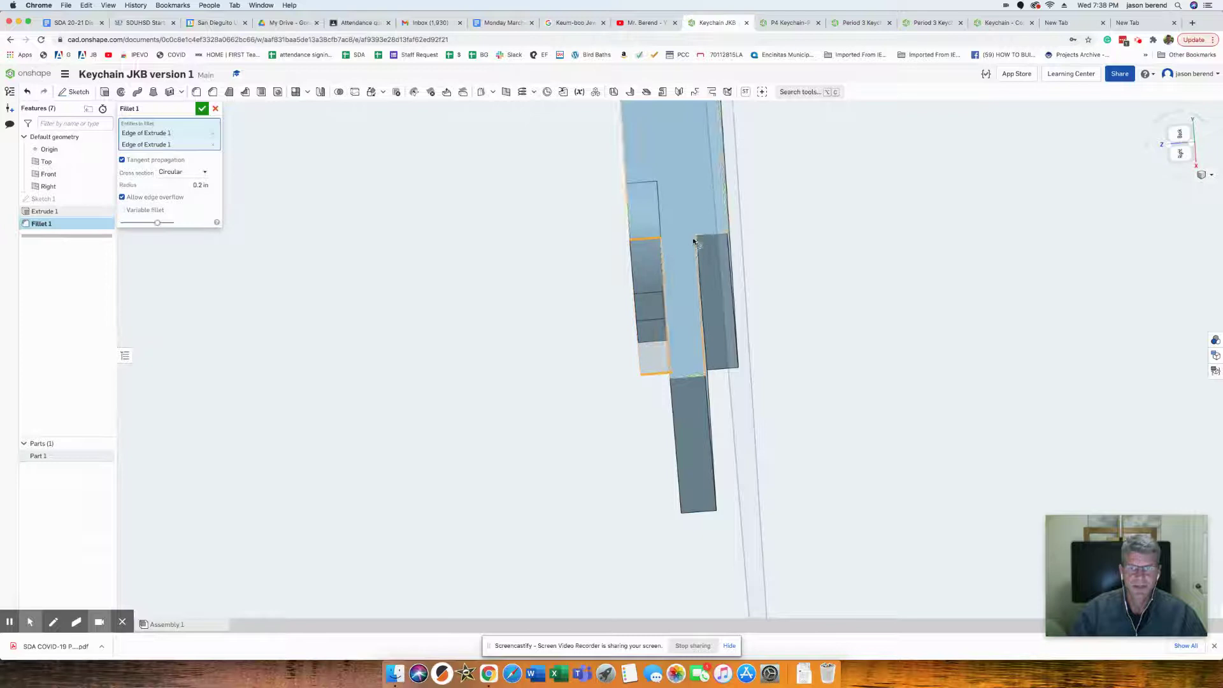
{"action": "left_click", "coordinate": [709, 235]}
{"action": "right_click_drag", "start_coordinate": [762, 352], "coordinate": [696, 254]}
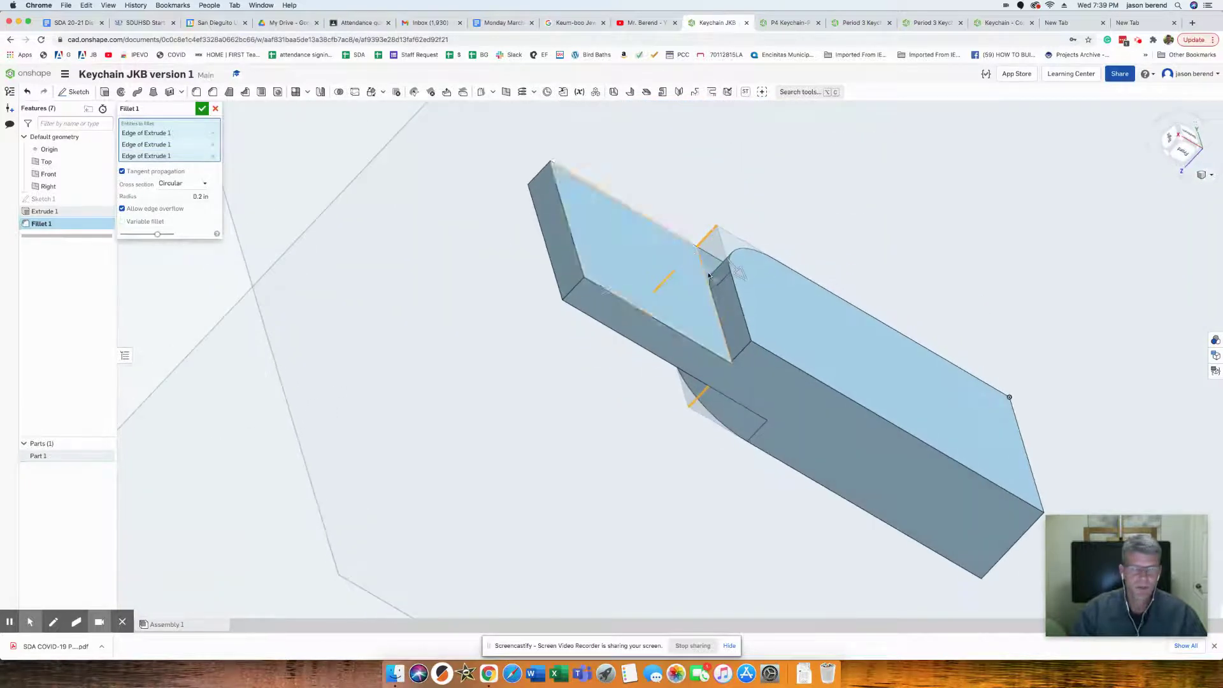
{"action": "left_click", "coordinate": [745, 351]}
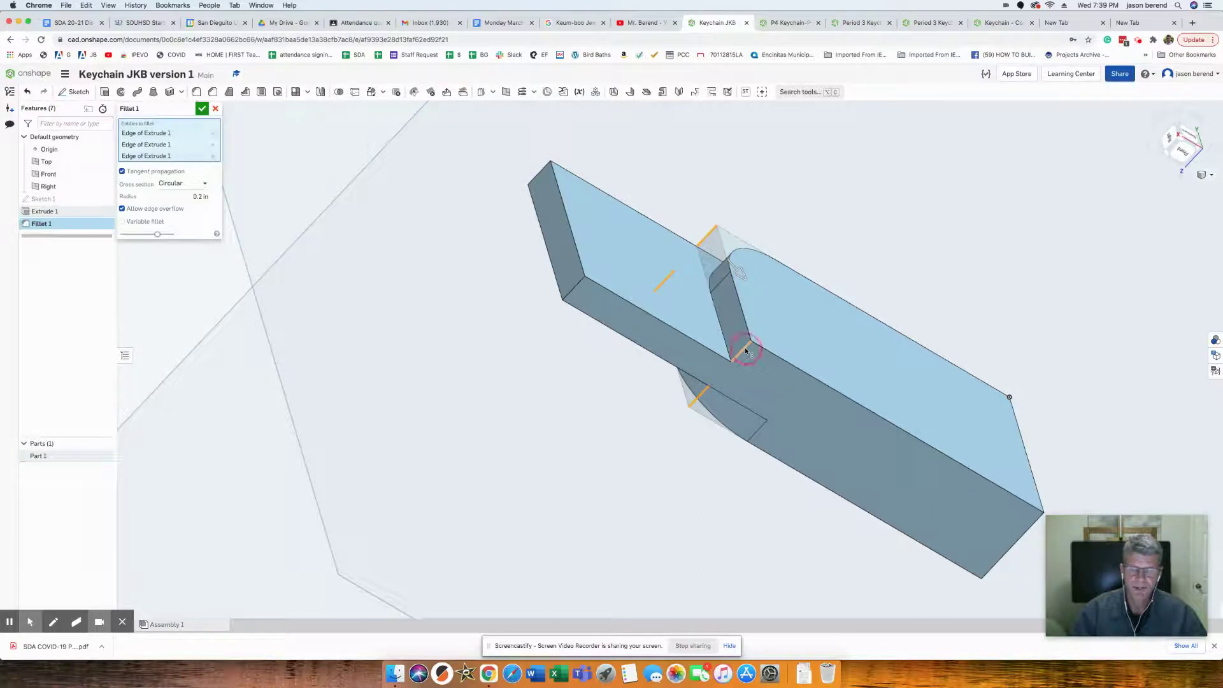
{"action": "right_click_drag", "start_coordinate": [879, 484], "coordinate": [859, 455]}
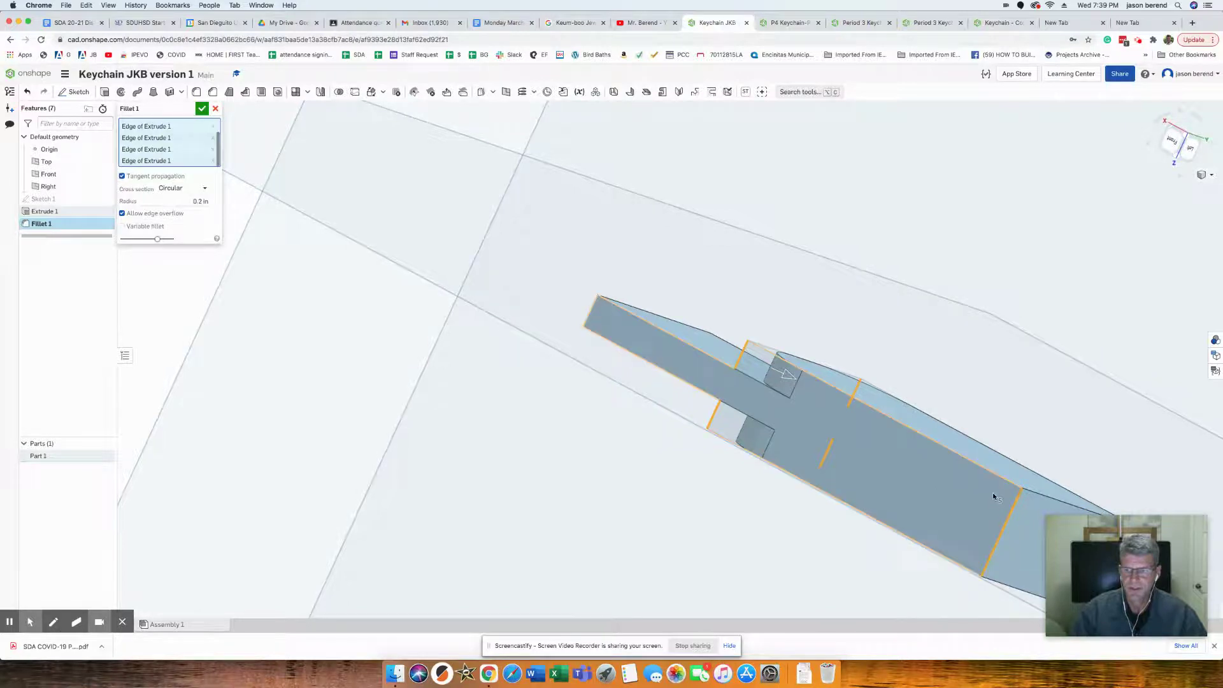
Add the last short corner edge at the thick body's far end, leaving out the end face's long edge, and accept the fillet.
{"action": "scroll", "coordinate": [993, 495], "scroll_direction": "down", "scroll_amount": 5}
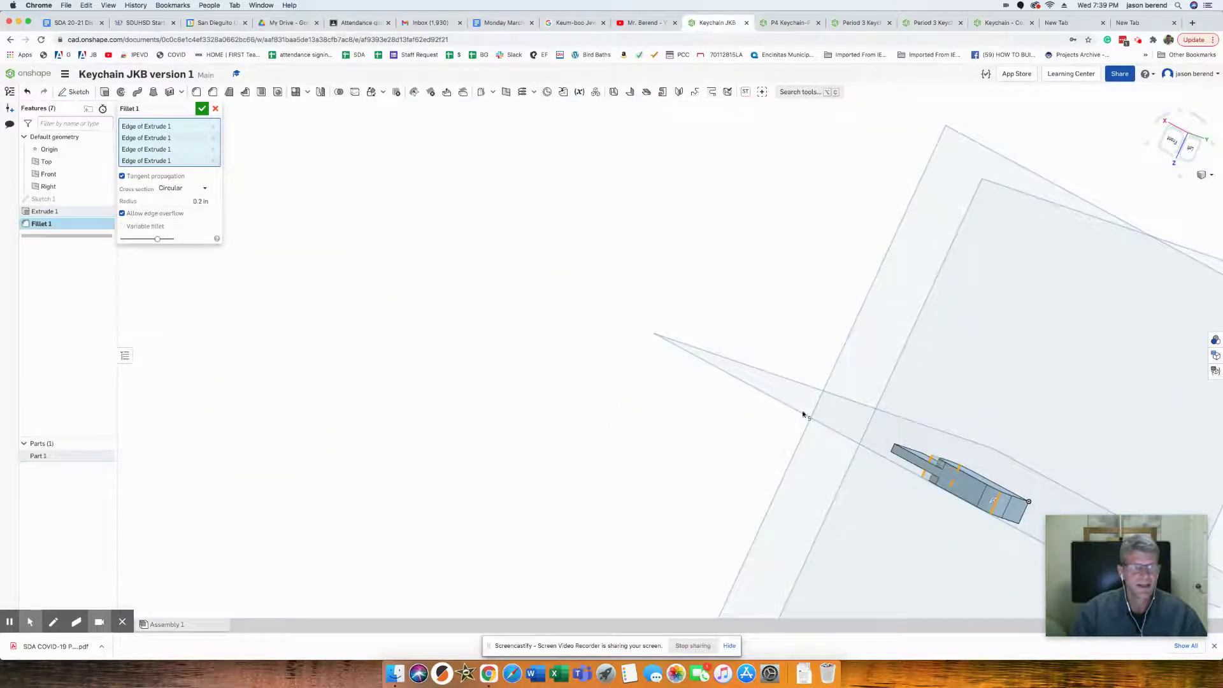
{"action": "right_click_drag", "start_coordinate": [927, 398], "coordinate": [739, 341]}
{"action": "right_click_drag", "start_coordinate": [855, 415], "coordinate": [769, 449]}
{"action": "scroll", "coordinate": [801, 450], "scroll_direction": "up", "scroll_amount": 5}
{"action": "scroll", "coordinate": [801, 450], "scroll_direction": "down", "scroll_amount": 3}
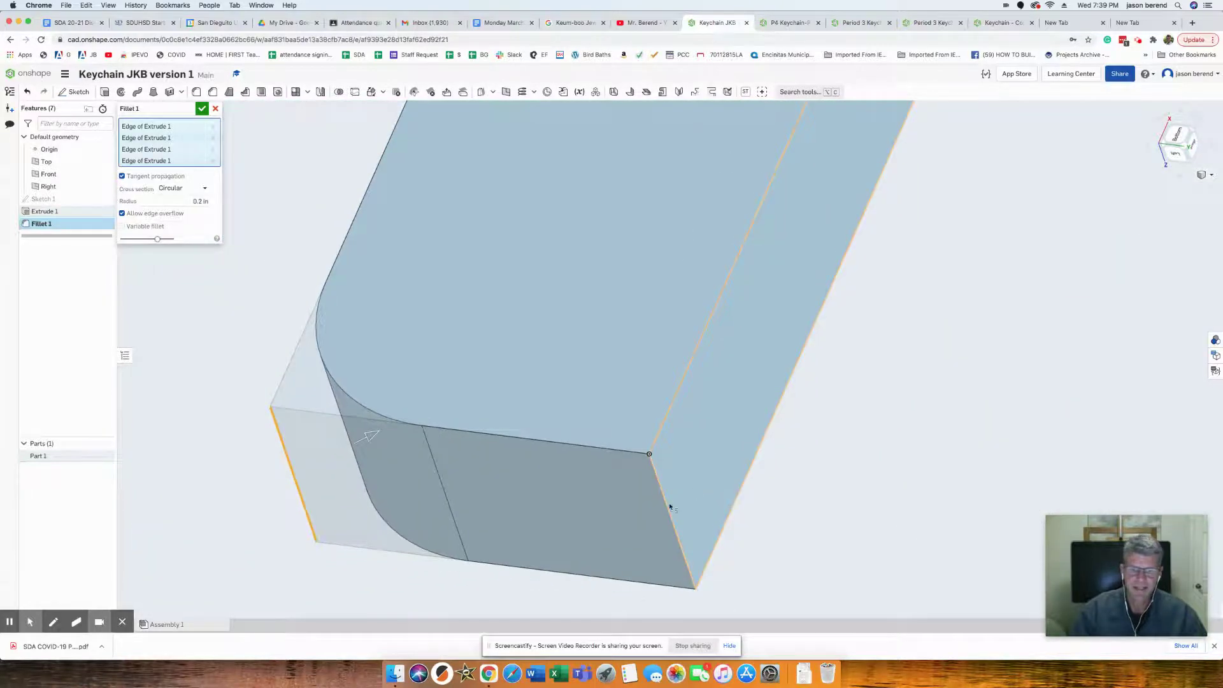
{"action": "left_click", "coordinate": [603, 450]}
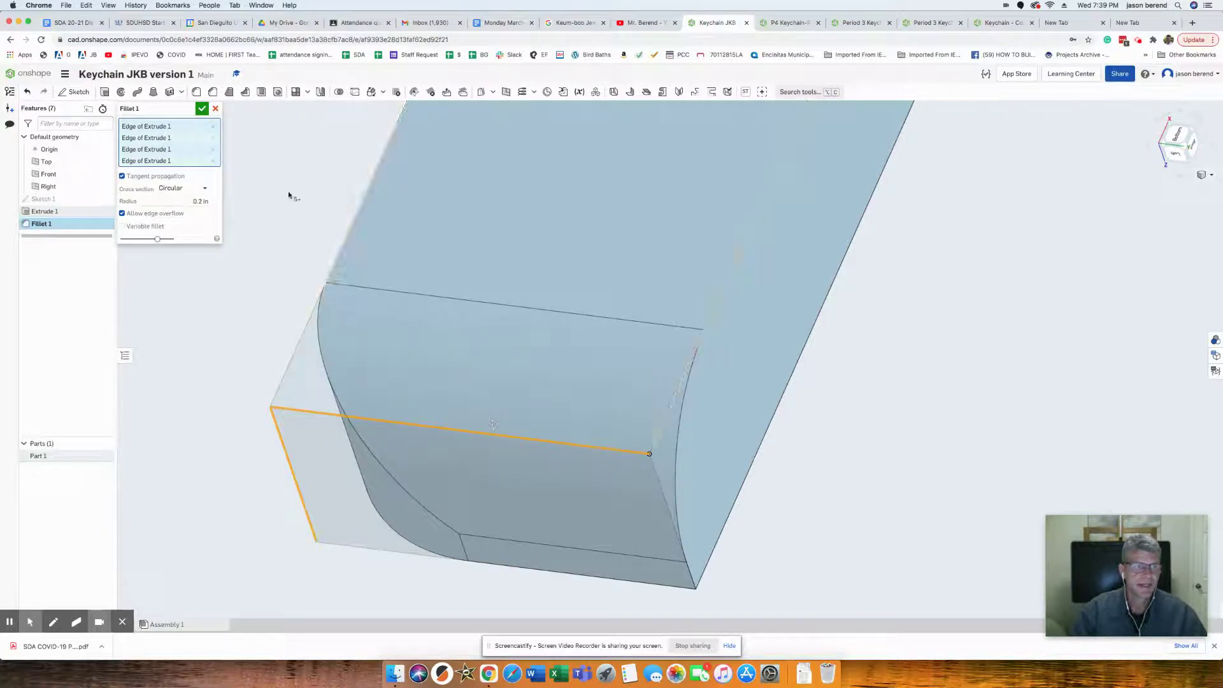
{"action": "left_click", "coordinate": [213, 161]}
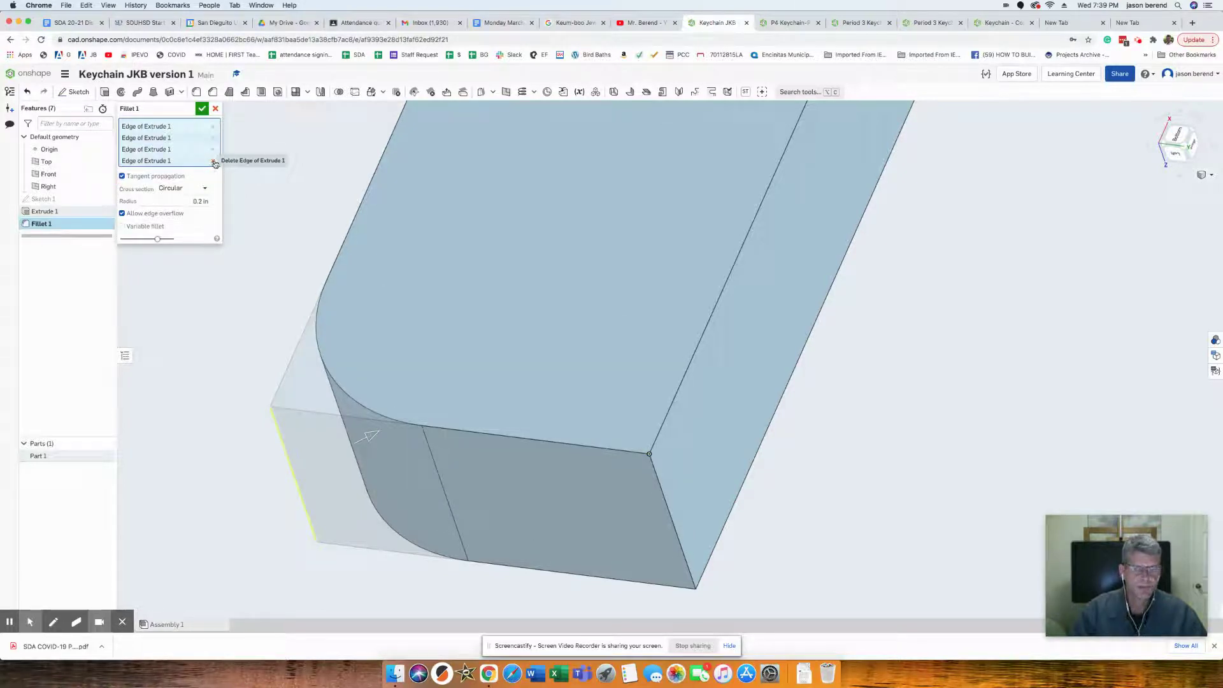
{"action": "left_click", "coordinate": [663, 498]}
{"action": "scroll", "coordinate": [701, 378], "scroll_direction": "down", "scroll_amount": 2}
{"action": "scroll", "coordinate": [701, 378], "scroll_direction": "down", "scroll_amount": 5}
{"action": "right_click_drag", "start_coordinate": [725, 358], "coordinate": [668, 468]}
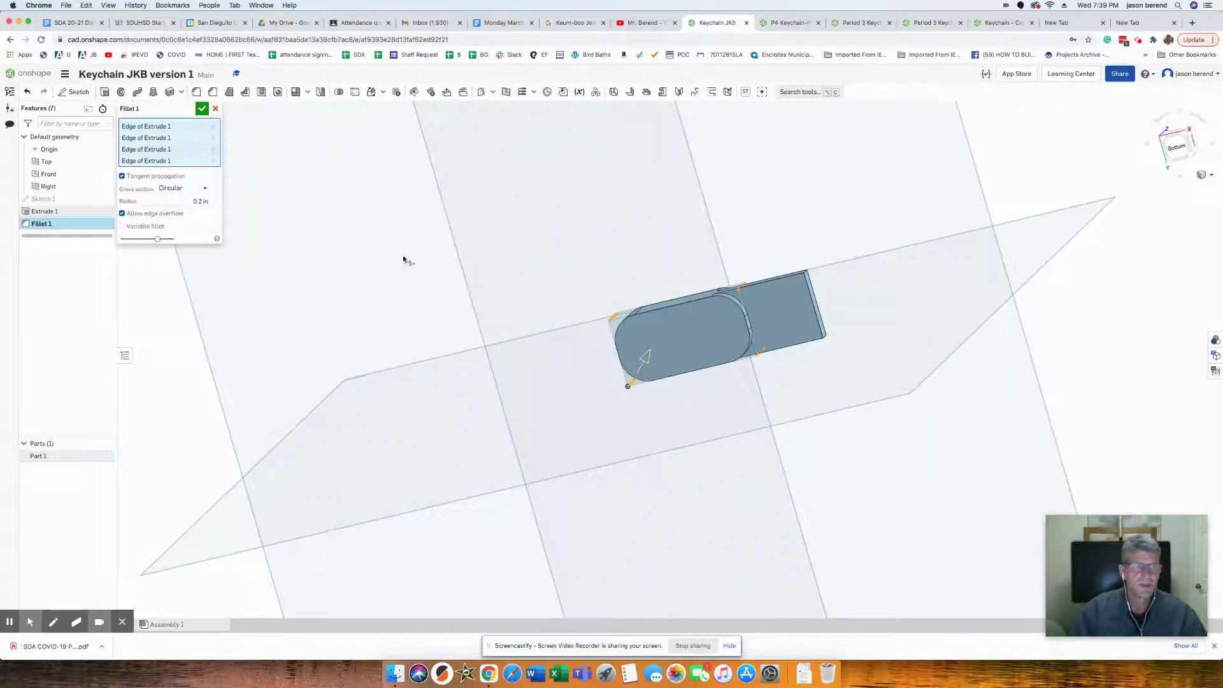
{"action": "left_click", "coordinate": [202, 110]}
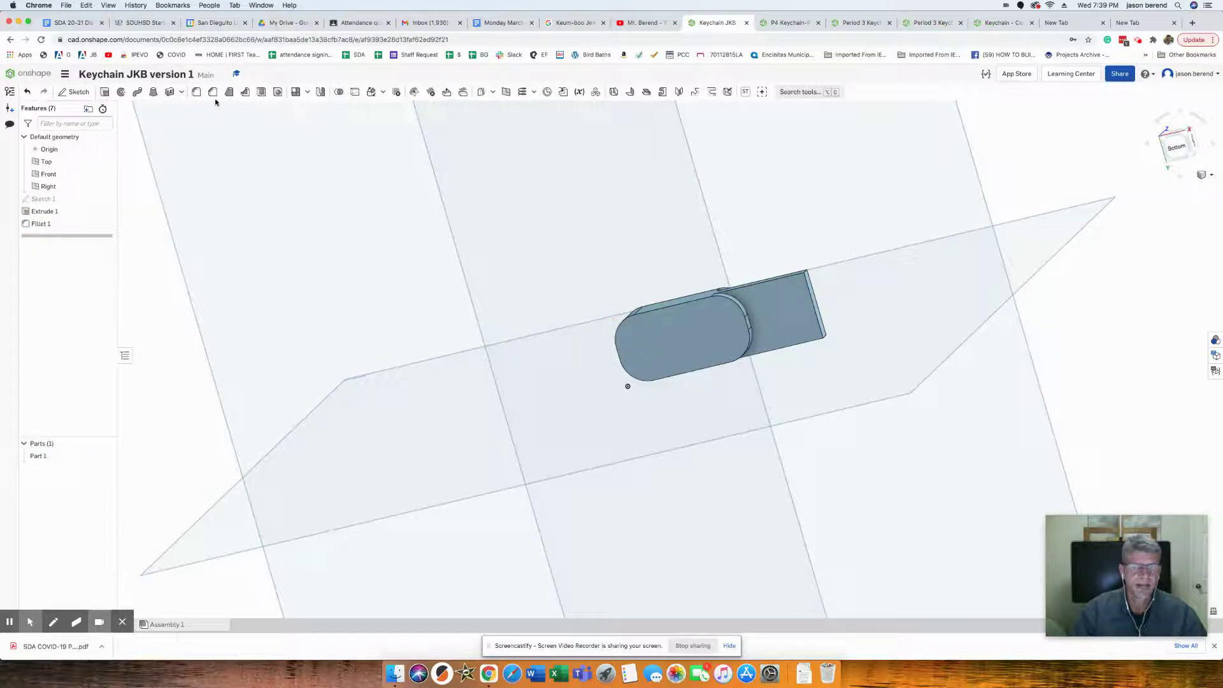
Start a second fillet on the two short corner edges at the thin tab's free end.
{"action": "left_click", "coordinate": [198, 94]}
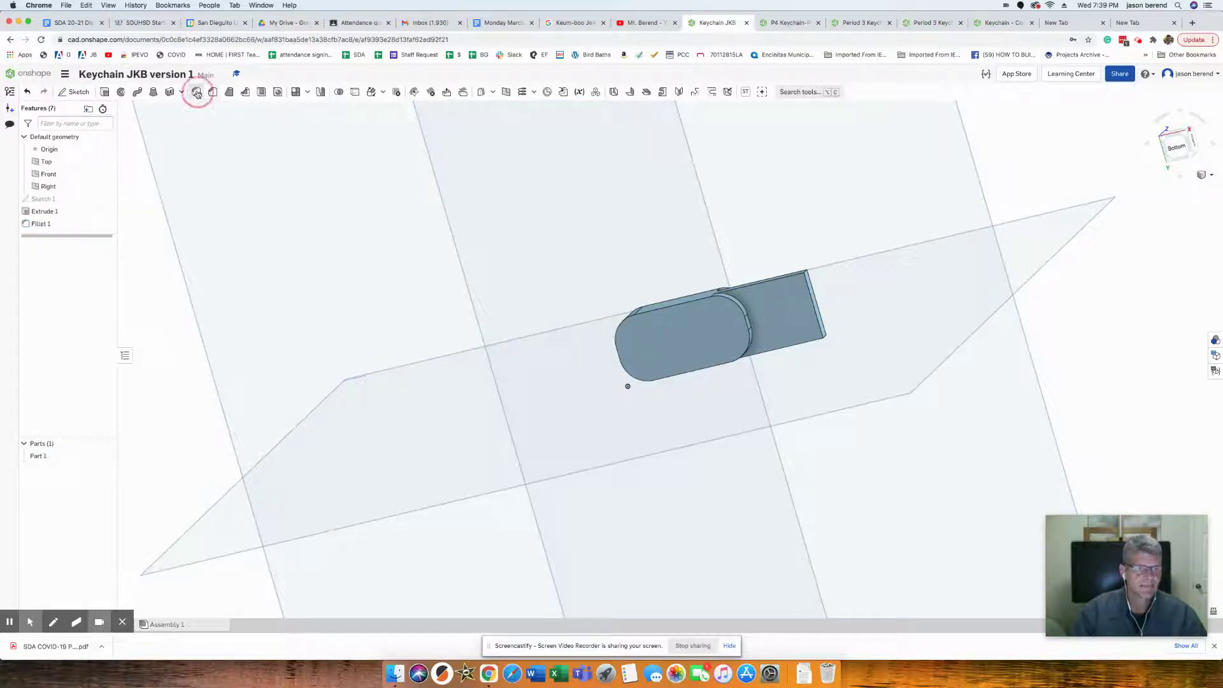
{"action": "right_click_drag", "start_coordinate": [797, 260], "coordinate": [791, 319]}
{"action": "left_click", "coordinate": [791, 319]}
{"action": "right_click_drag", "start_coordinate": [806, 398], "coordinate": [782, 288]}
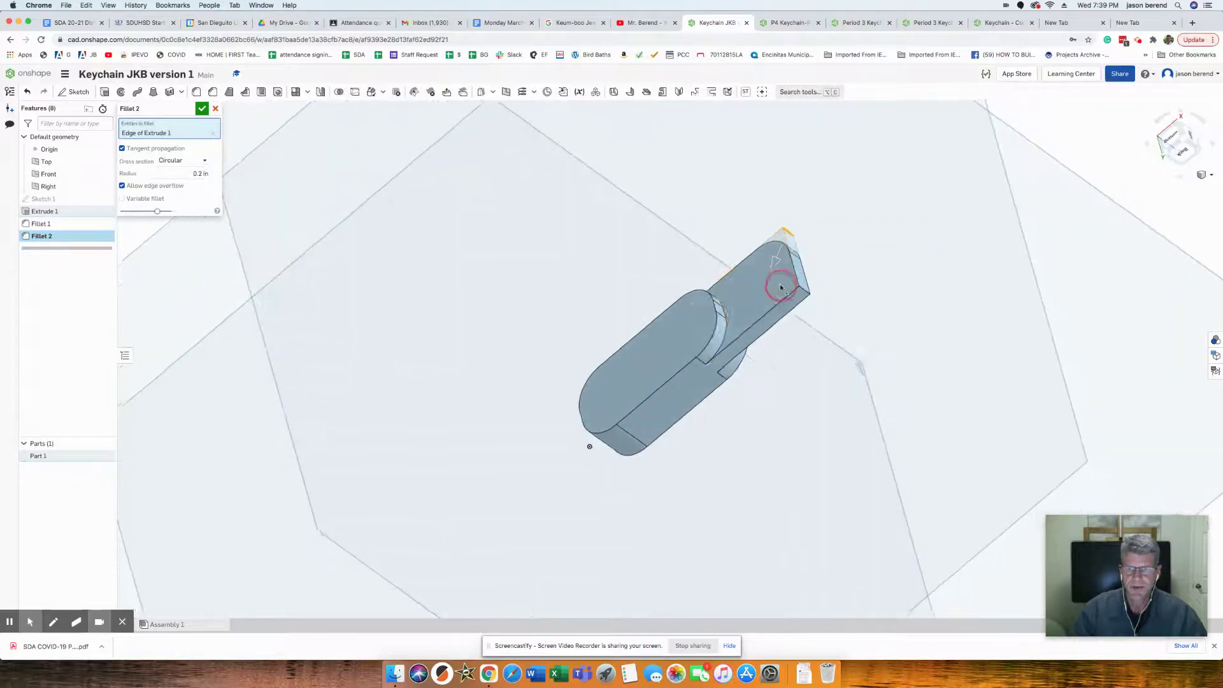
{"action": "left_click", "coordinate": [803, 293]}
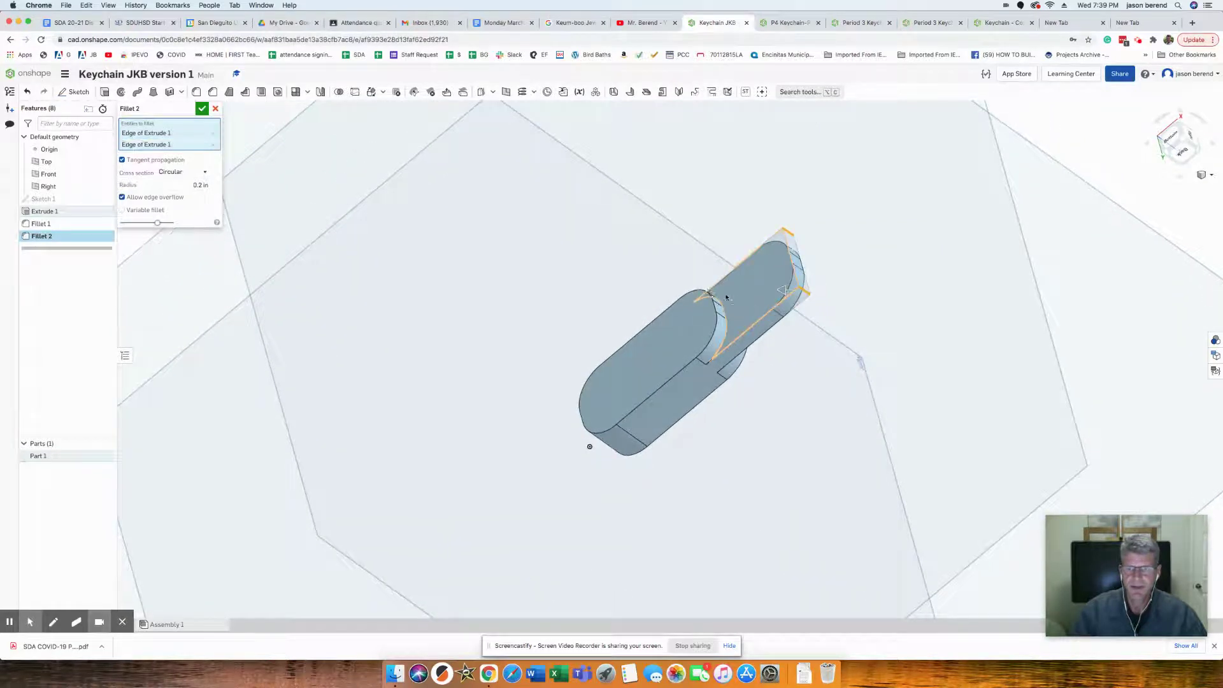
Try a radius of 0.3 in for the tab's end fillet and inspect the rounded shape.
{"action": "left_click", "coordinate": [198, 185]}
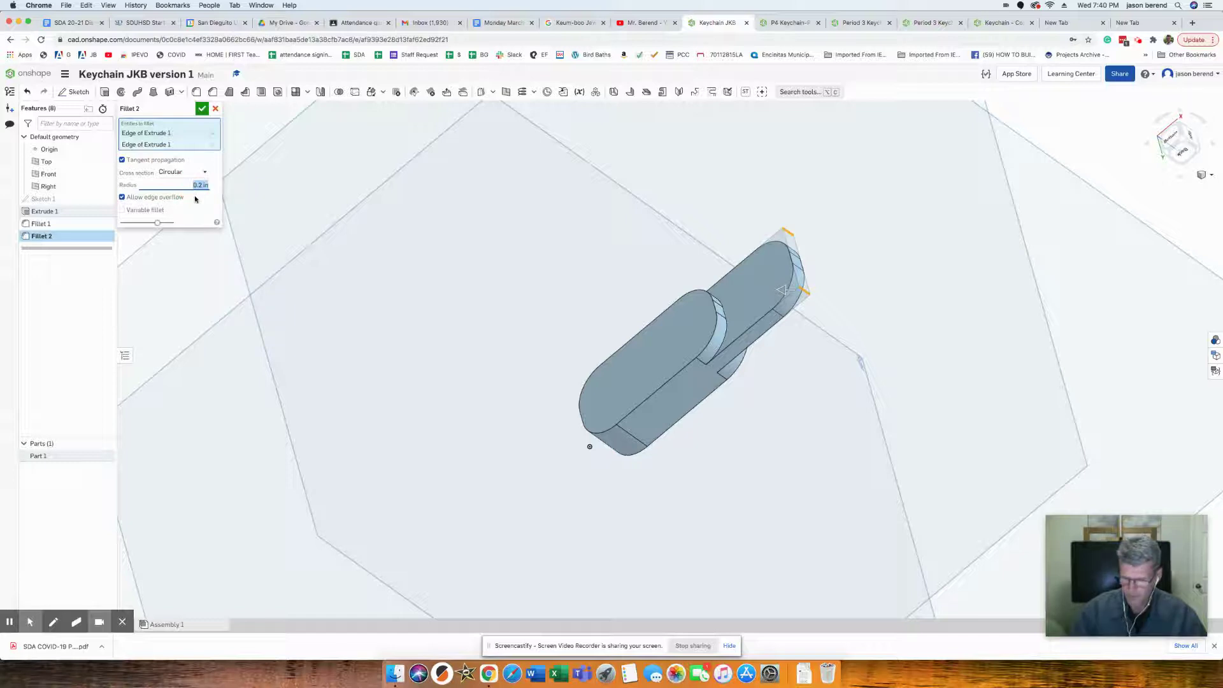
{"action": "type", "text": "3"}
{"action": "key", "text": "Return"}
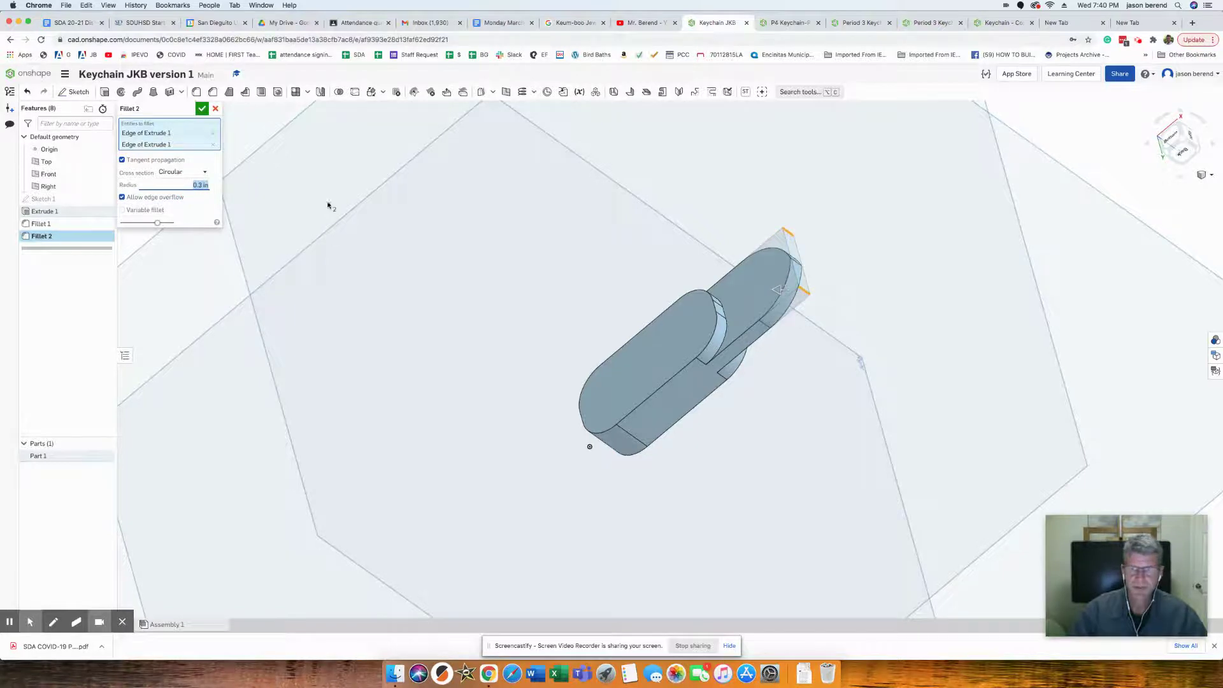
{"action": "right_click_drag", "start_coordinate": [617, 229], "coordinate": [726, 286]}
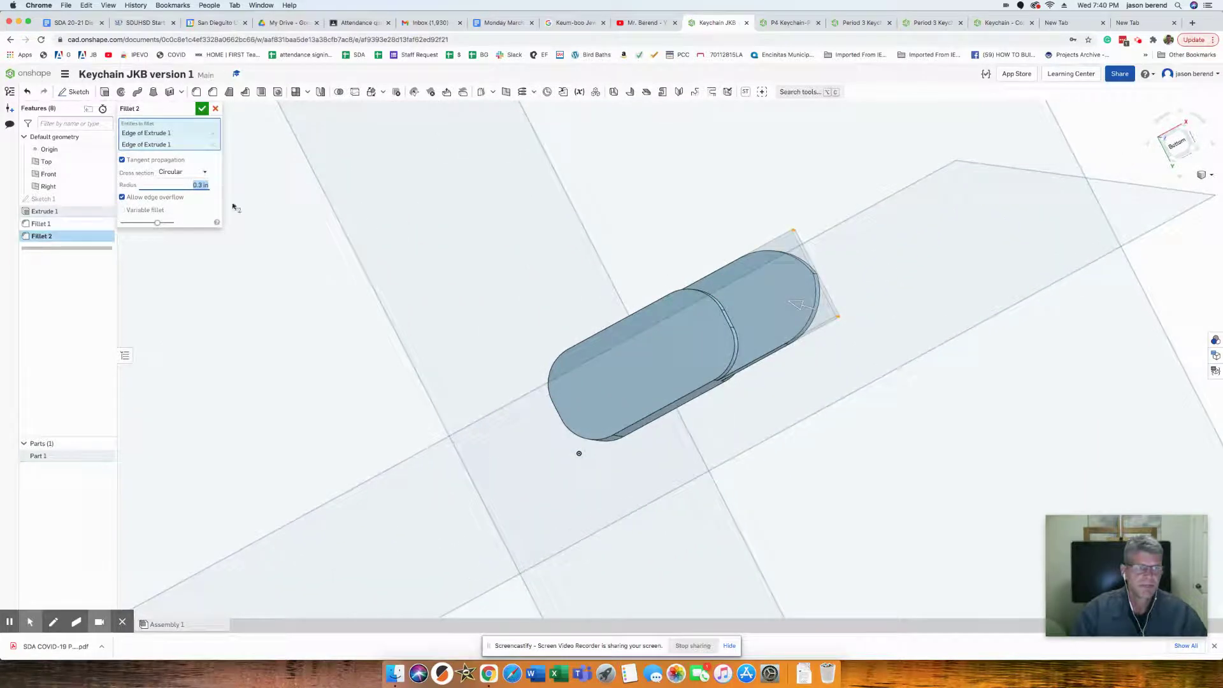
Set the tab fillet's radius to 0.25 in and accept the fillet.
{"action": "left_click", "coordinate": [213, 187]}
{"action": "type", "text": "0.25"}
{"action": "key", "text": "Return"}
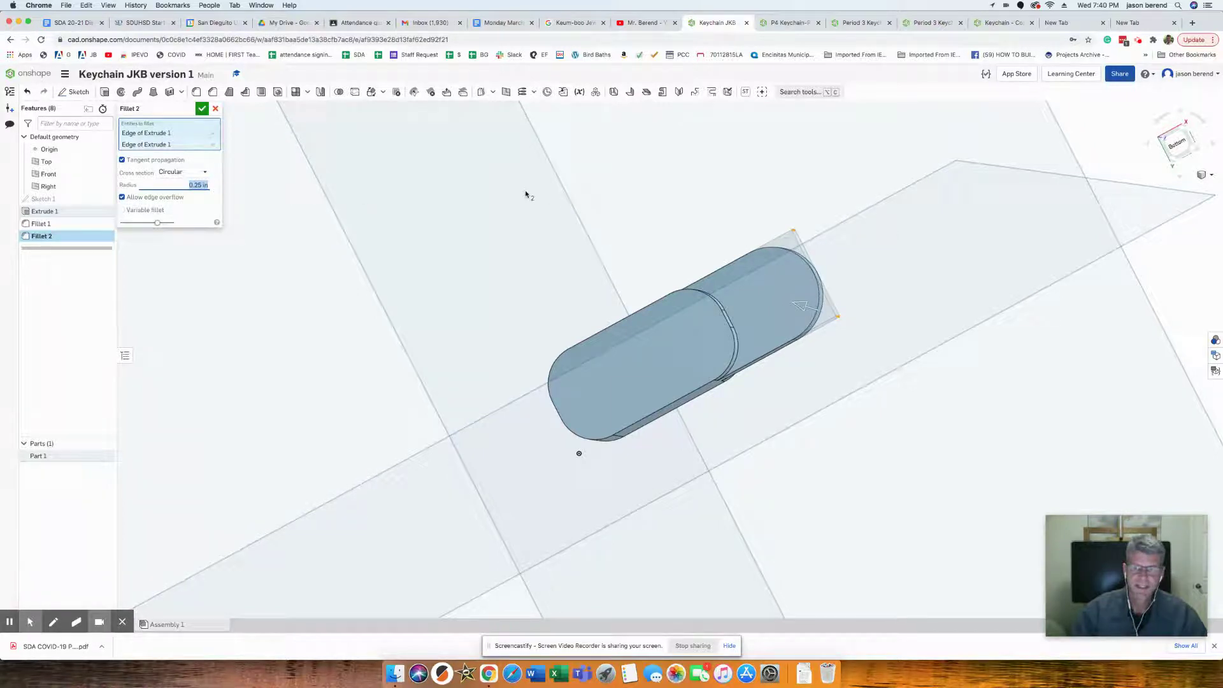
{"action": "left_click", "coordinate": [617, 274]}
{"action": "mouse_move", "coordinate": [617, 275]}
{"action": "right_mouse_down"}
{"action": "mouse_move", "coordinate": [622, 232]}
{"action": "mouse_move", "coordinate": [612, 216]}
{"action": "mouse_move", "coordinate": [581, 217]}
{"action": "mouse_move", "coordinate": [603, 263]}
{"action": "right_mouse_up"}
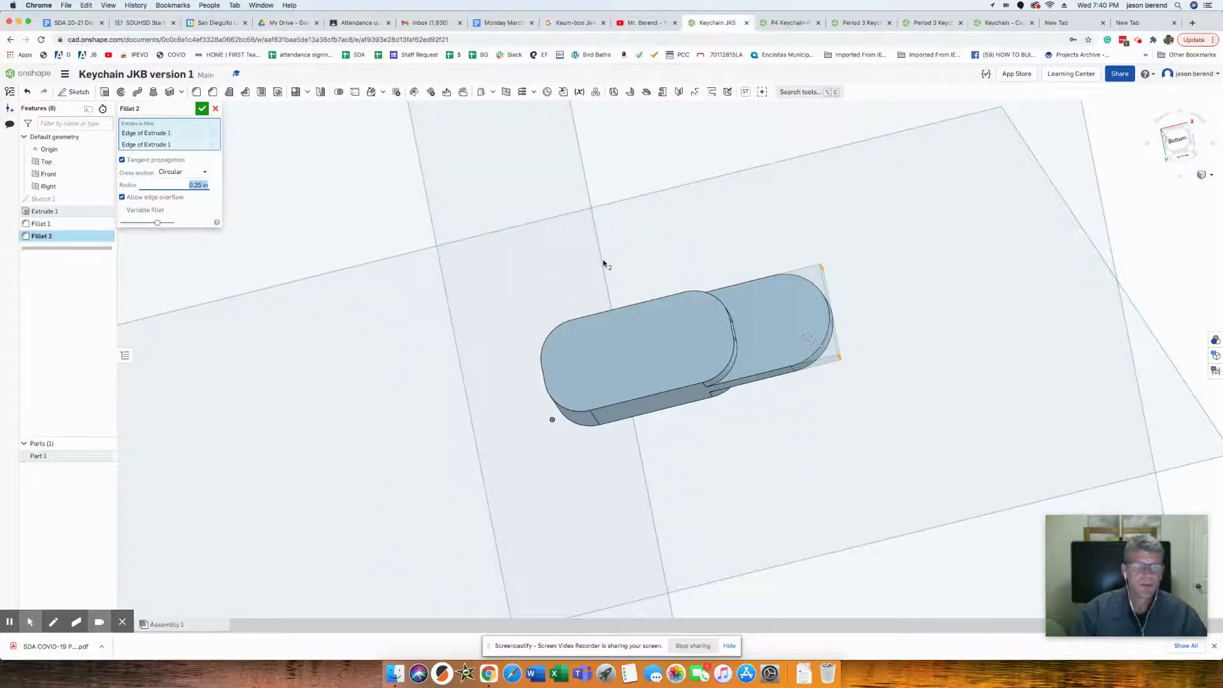
{"action": "left_click", "coordinate": [202, 108]}
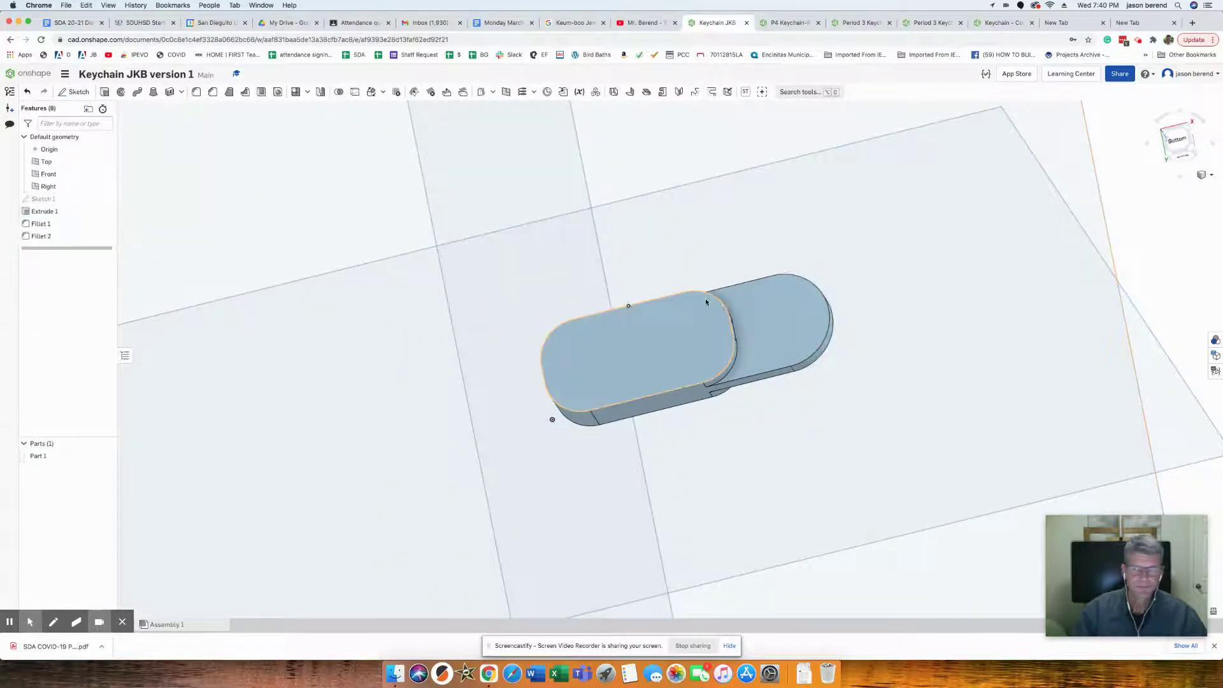
Start a sketch on the tab's underside face and draw a circle about 0.19 in in diameter near its rounded end.
{"action": "left_click", "coordinate": [74, 92]}
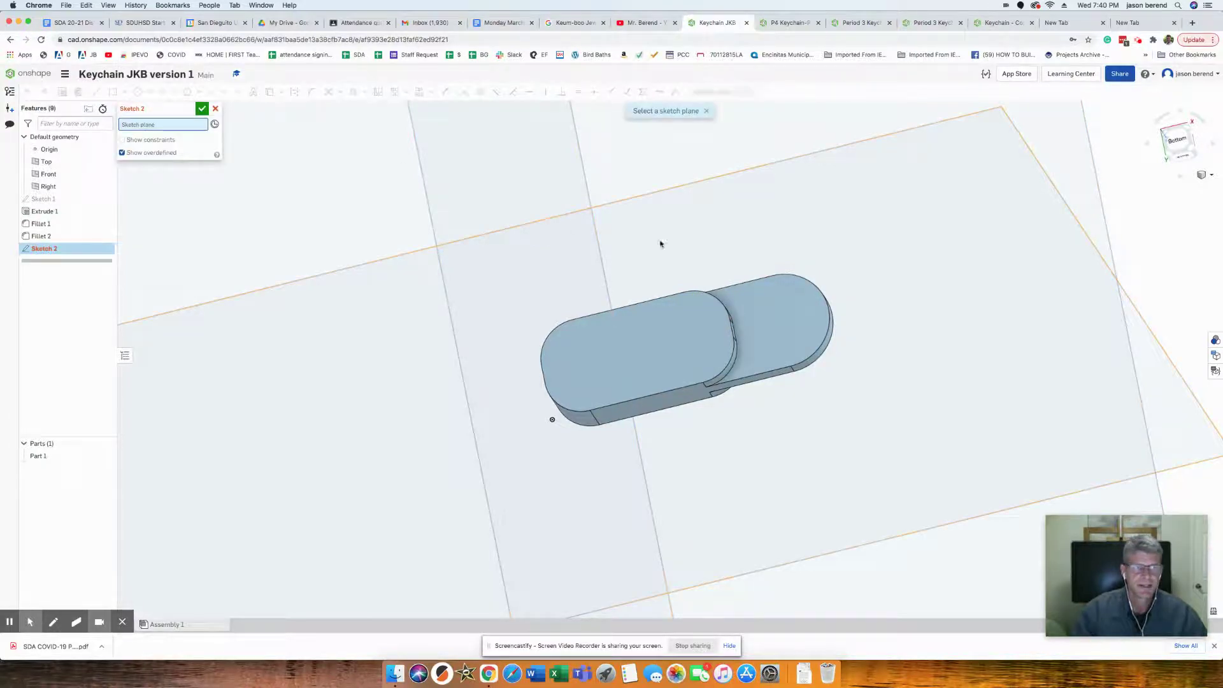
{"action": "left_click", "coordinate": [778, 313]}
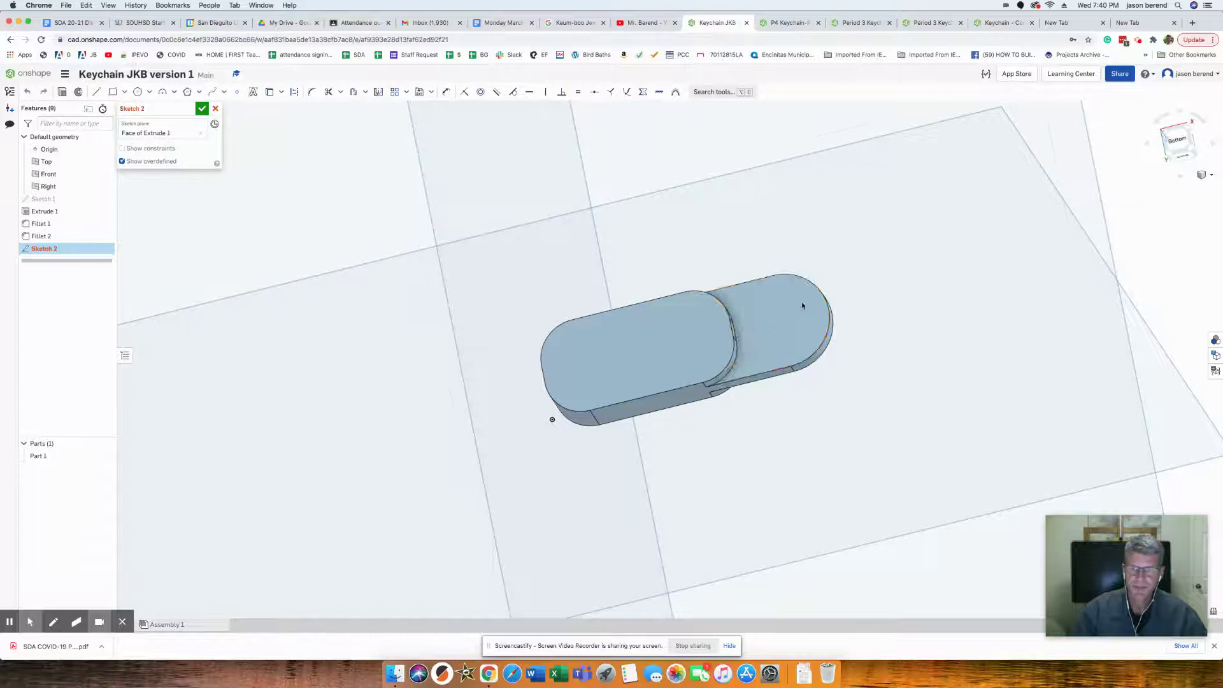
{"action": "right_click_drag", "start_coordinate": [1121, 149], "coordinate": [1140, 357]}
{"action": "left_click", "coordinate": [1174, 145]}
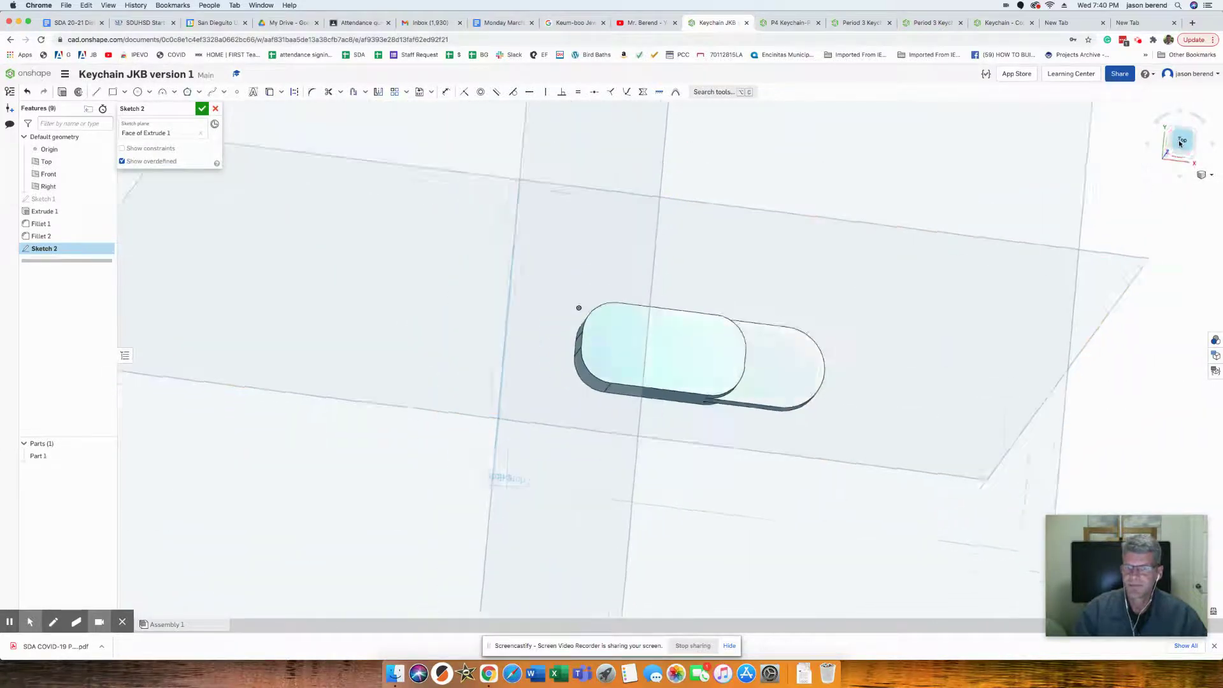
{"action": "key", "text": "f"}
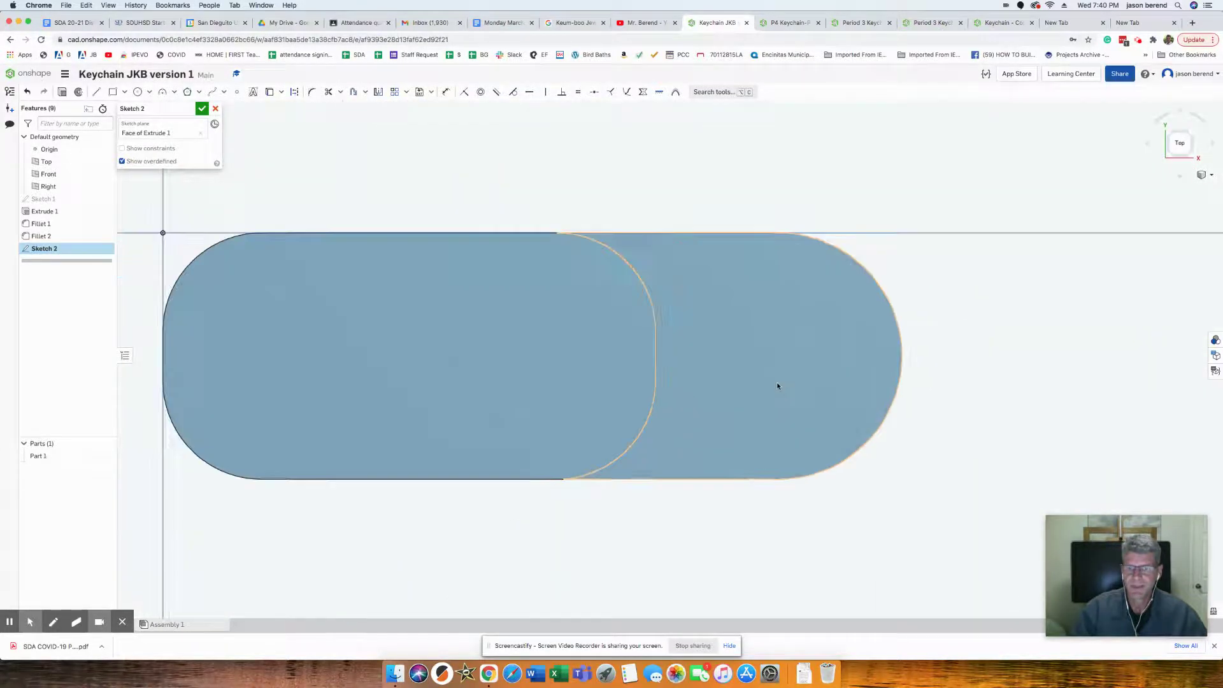
{"action": "left_click", "coordinate": [137, 92]}
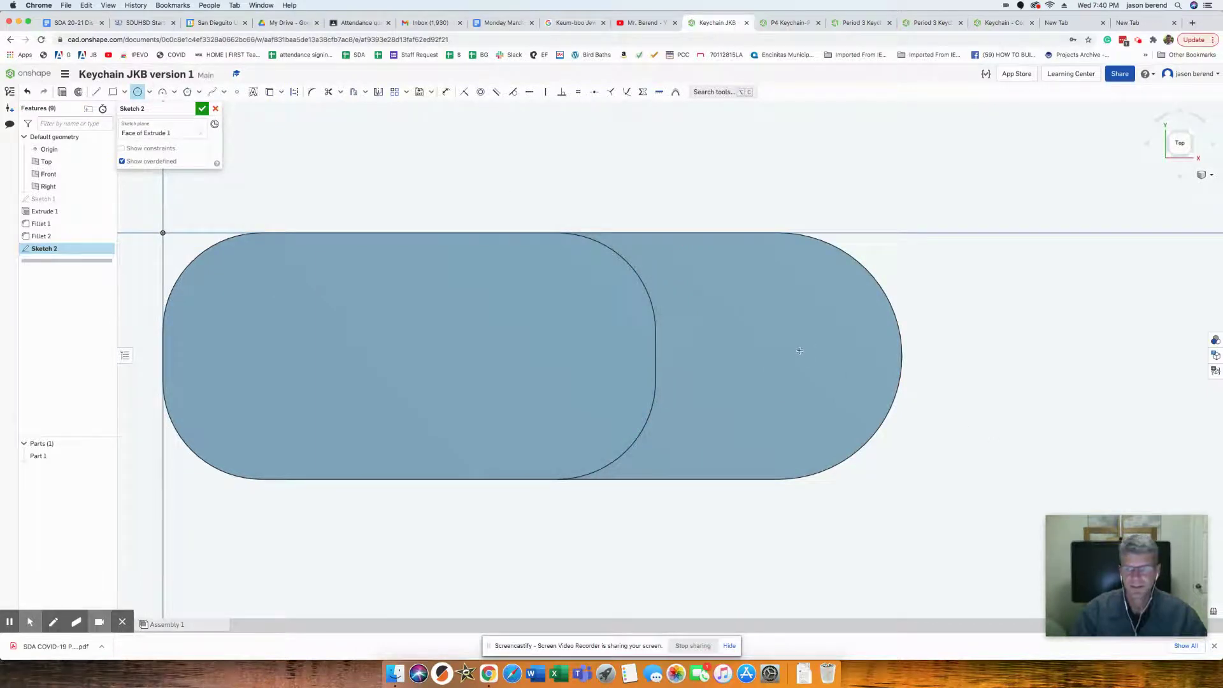
{"action": "left_click", "coordinate": [802, 354]}
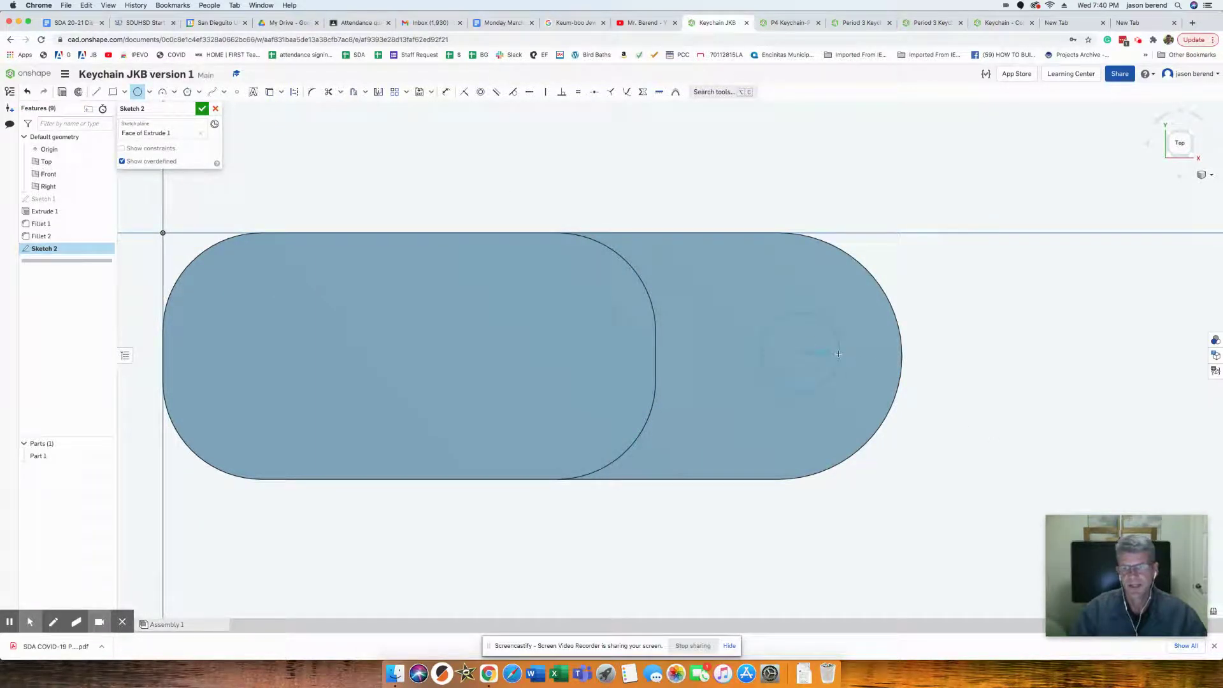
{"action": "left_click", "coordinate": [847, 359]}
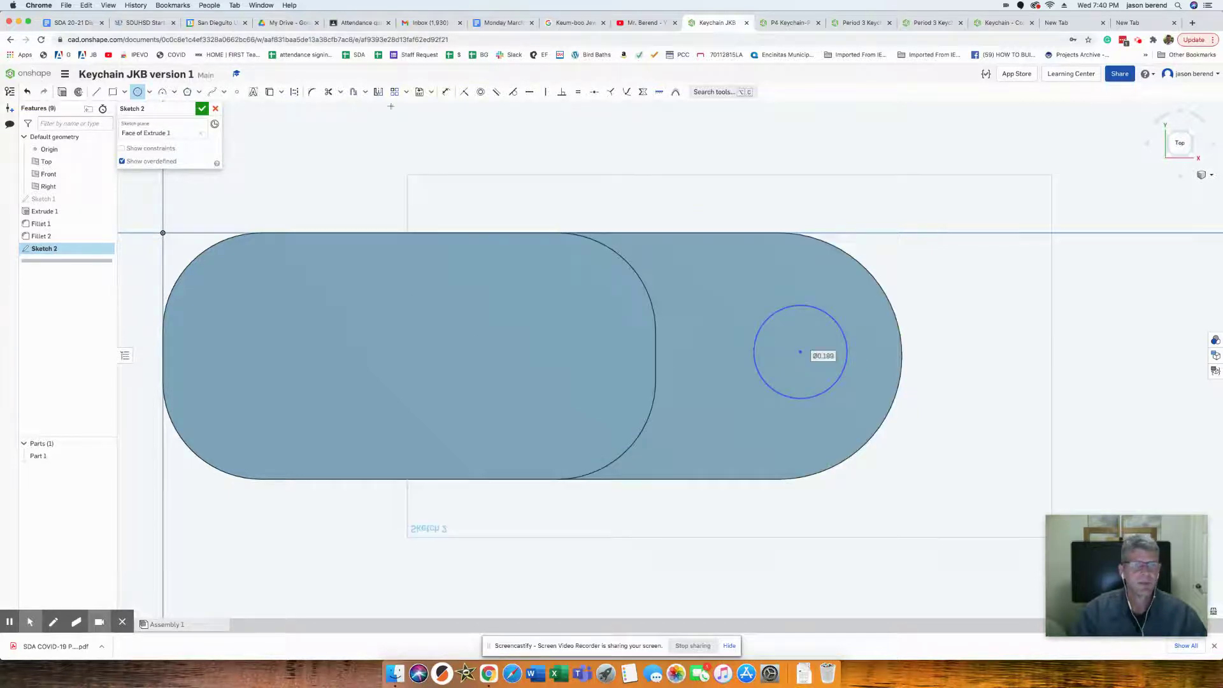
Dimension the circle's diameter as 0.2 in.
{"action": "left_click", "coordinate": [446, 91]}
{"action": "left_click", "coordinate": [813, 308]}
{"action": "left_click", "coordinate": [966, 297]}
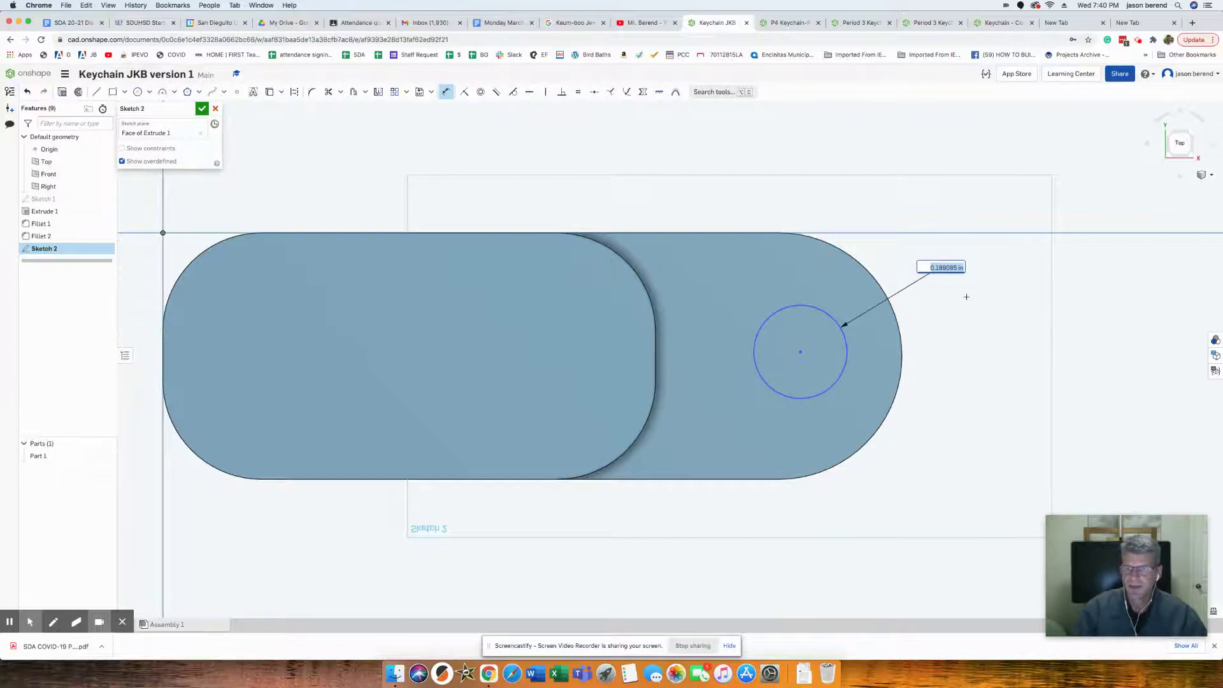
{"action": "type", "text": "0.2"}
{"action": "key", "text": "Return"}
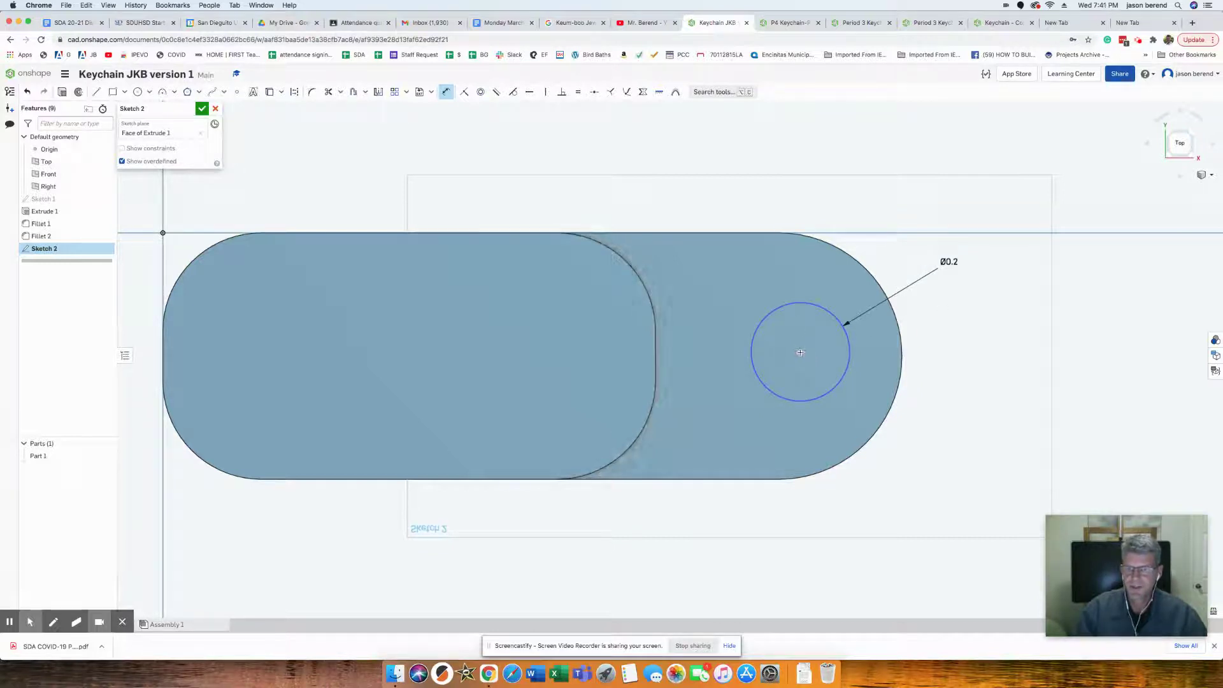
Dimension the circle's centre 0.25 in from the tab's long straight edge on the origin side.
{"action": "left_click", "coordinate": [724, 236]}
{"action": "left_click", "coordinate": [800, 352]}
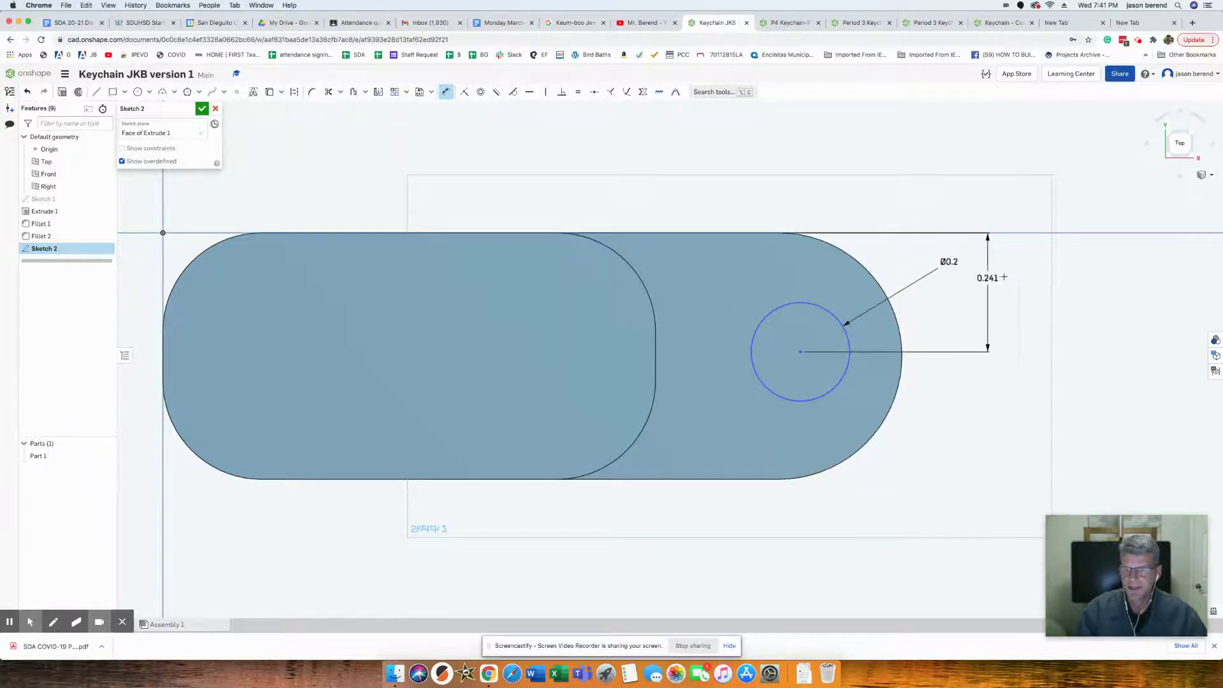
{"action": "left_click", "coordinate": [1022, 277]}
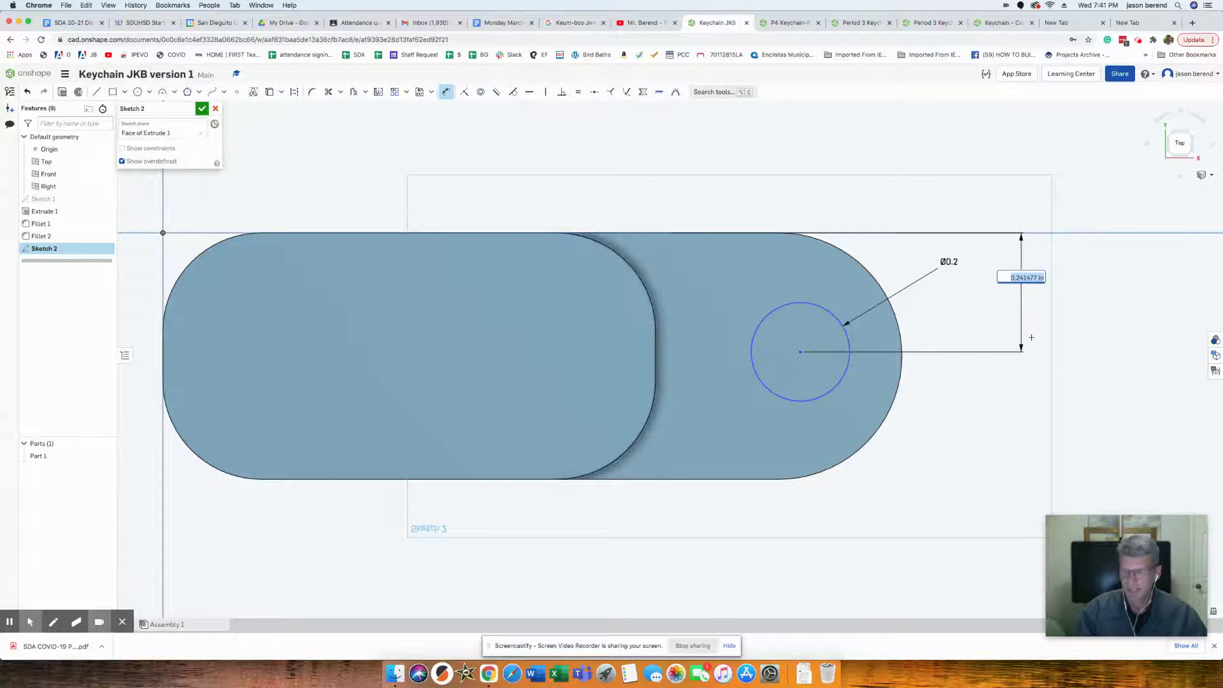
{"action": "type", "text": ".25"}
{"action": "key", "text": "Return"}
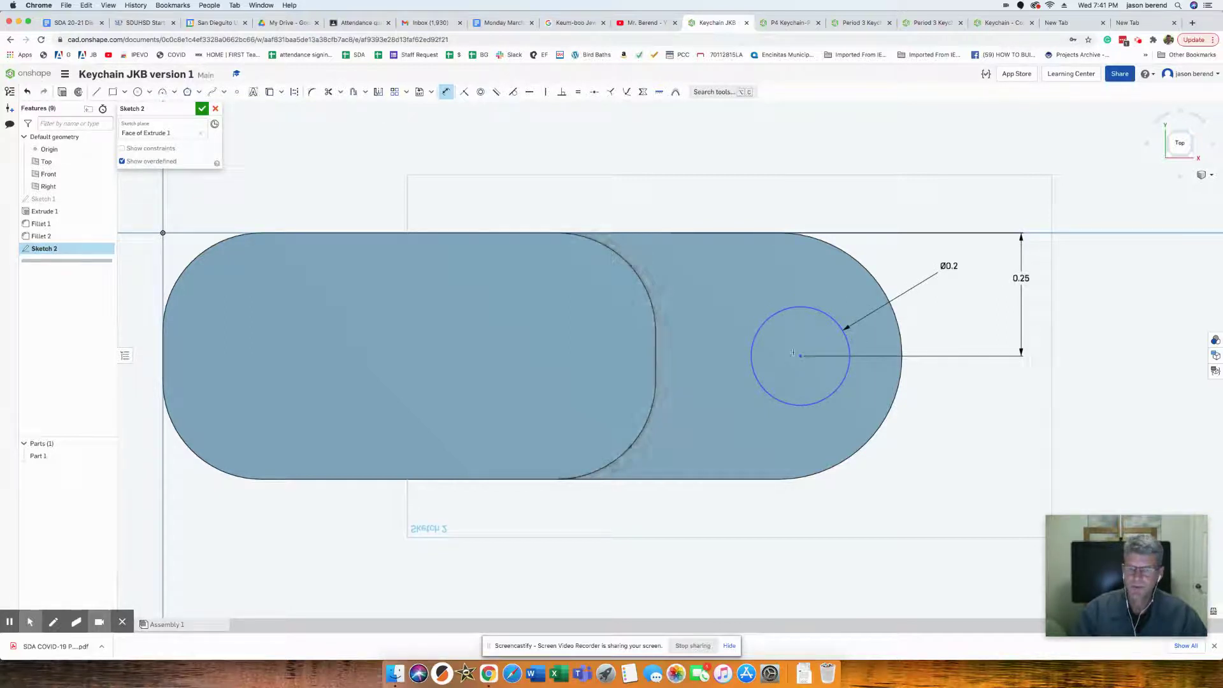
Cut the sketched circle through the tab with a blind Remove extrude 1 in deep.
{"action": "right_click_drag", "start_coordinate": [726, 390], "coordinate": [724, 351]}
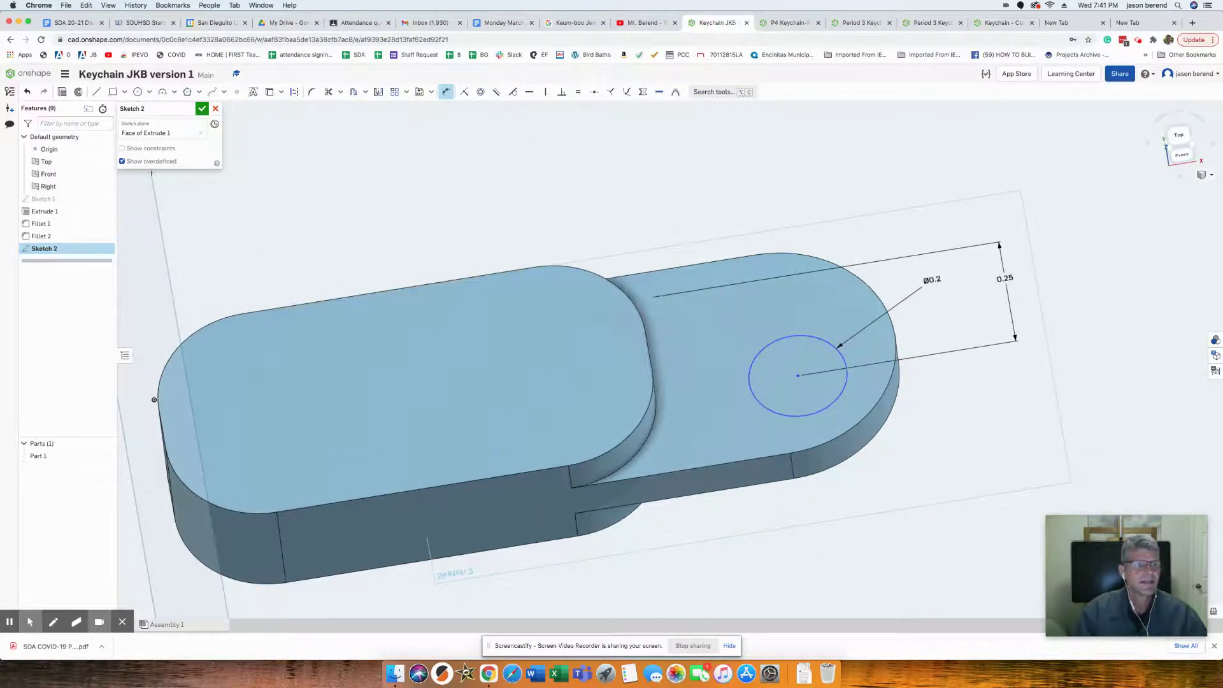
{"action": "left_click", "coordinate": [62, 93]}
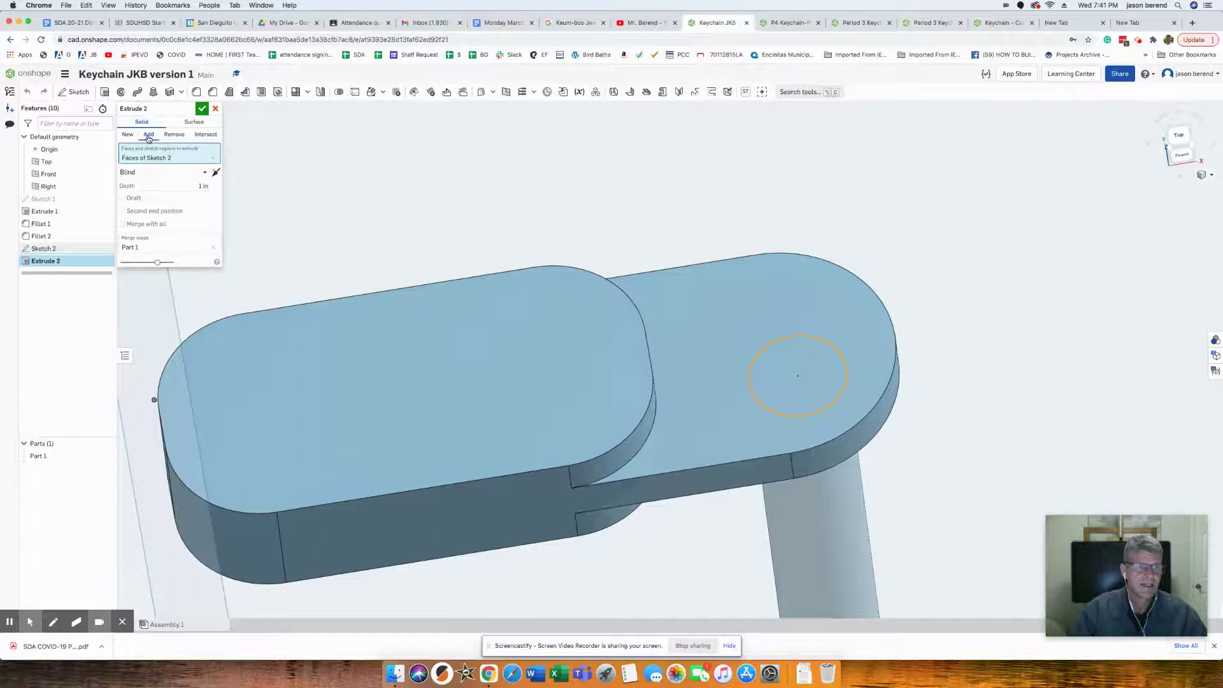
{"action": "left_click", "coordinate": [173, 134]}
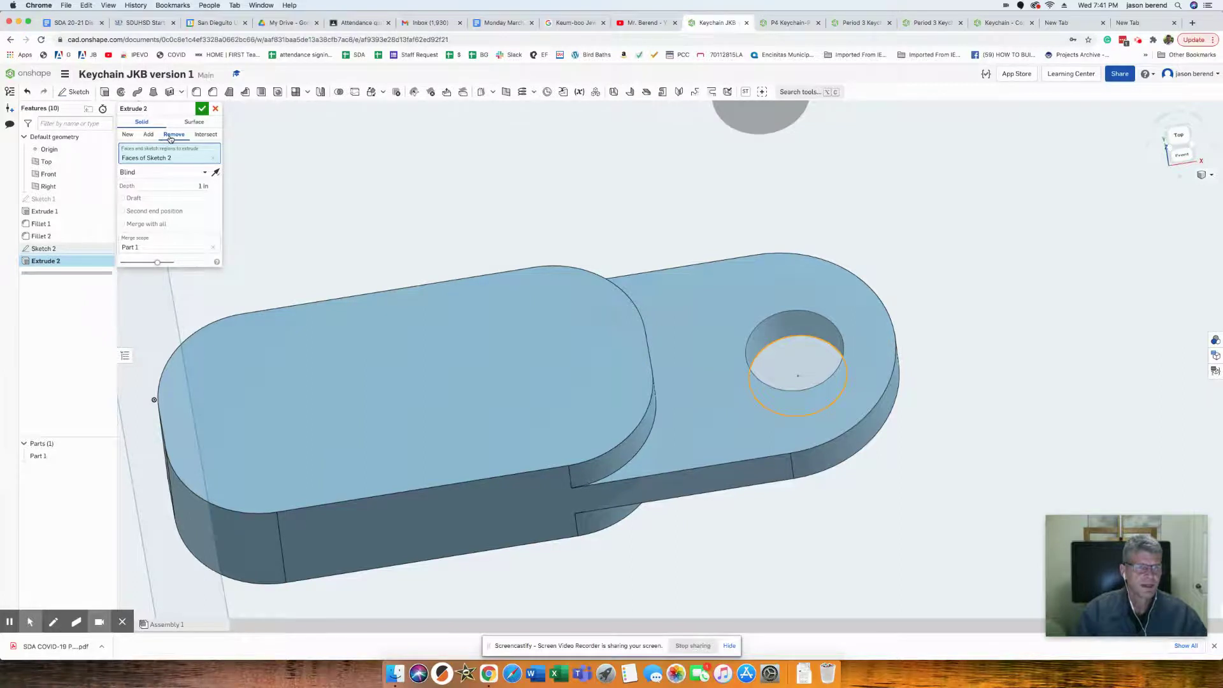
{"action": "left_click", "coordinate": [202, 109]}
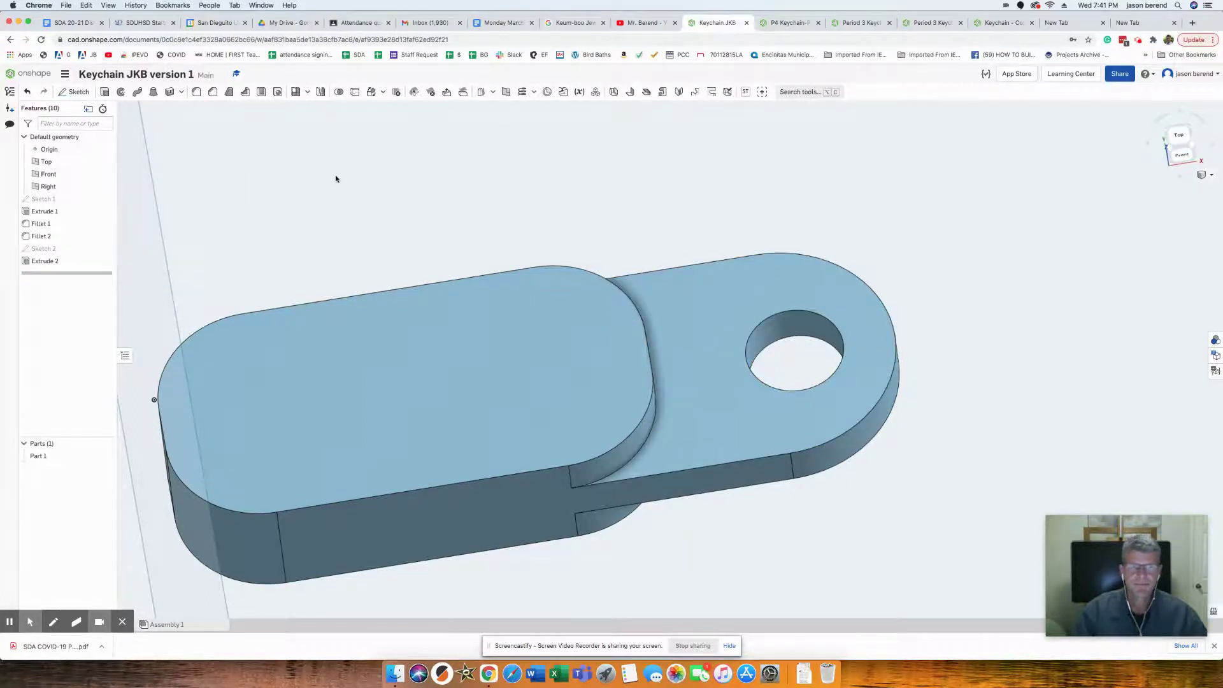
Start an equal-distance chamfer of 0.01 in and apply it to the upper and lower rims of the key-ring hole.
{"action": "left_click", "coordinate": [213, 92]}
{"action": "left_click", "coordinate": [183, 151]}
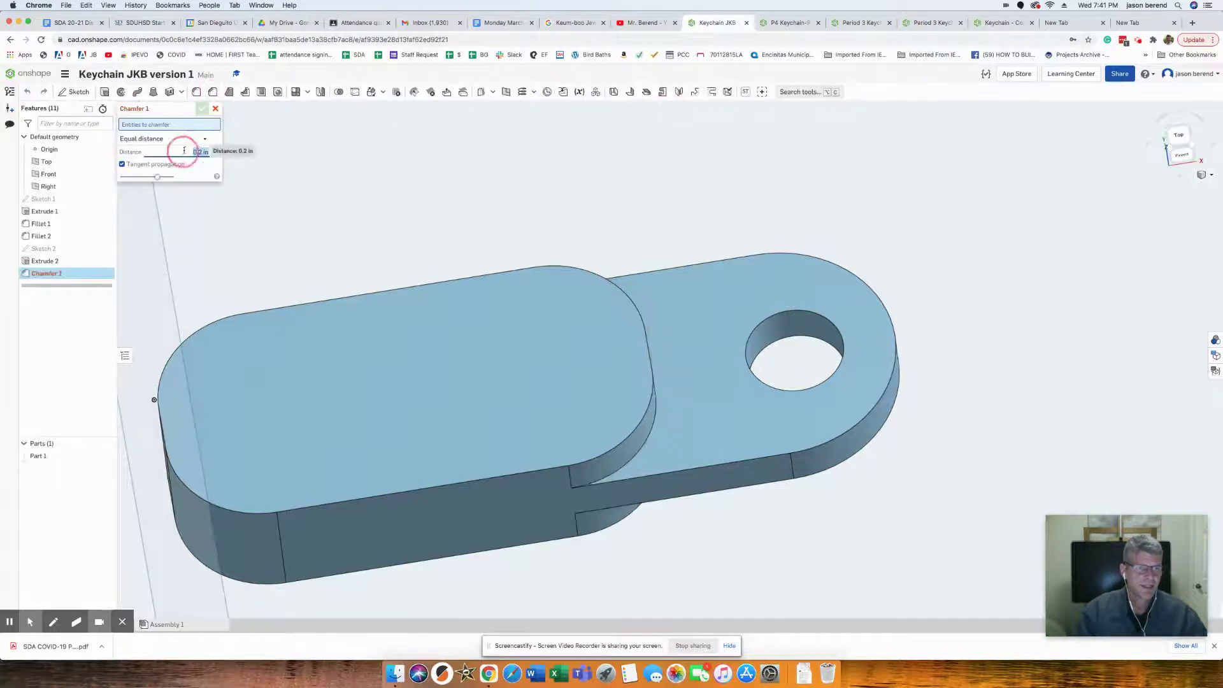
{"action": "key", "text": "BackSpace"}
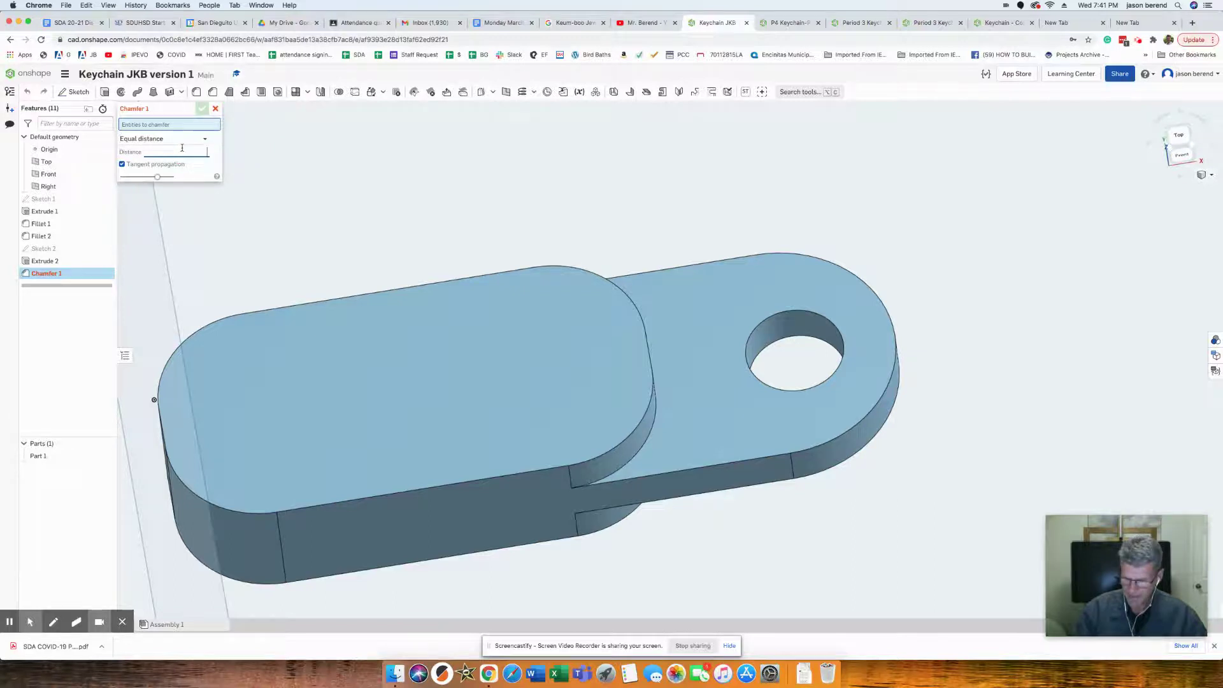
{"action": "type", "text": ".01"}
{"action": "key", "text": "Return"}
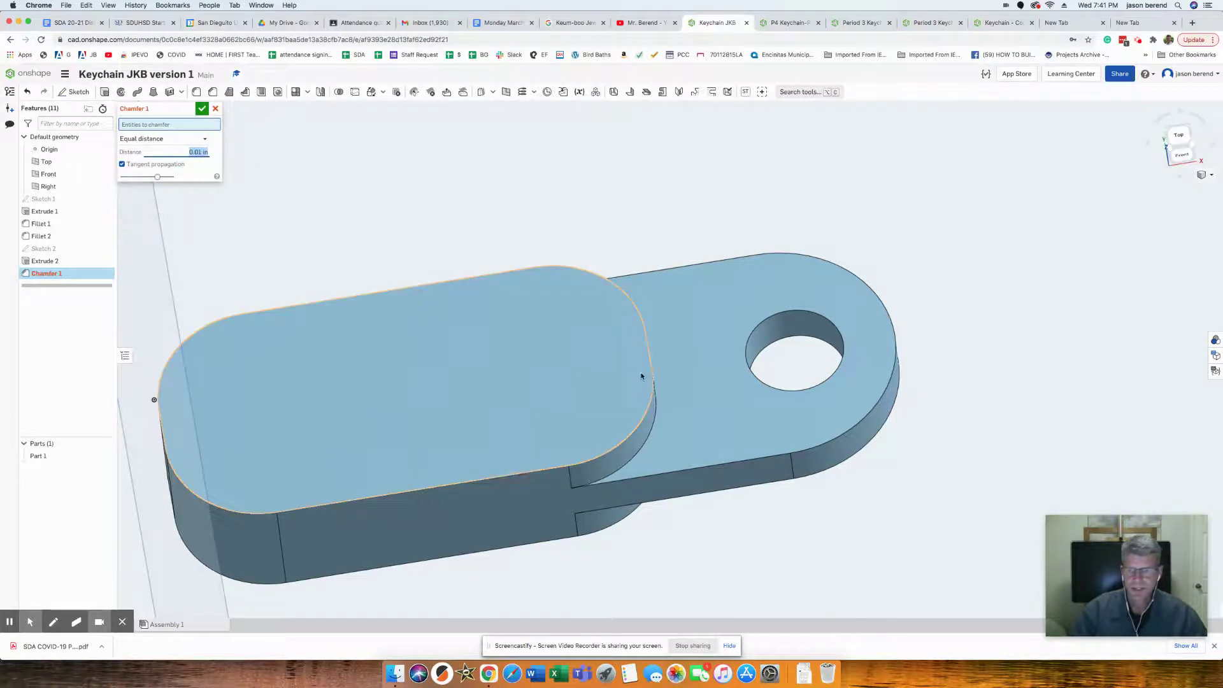
{"action": "left_click", "coordinate": [768, 322]}
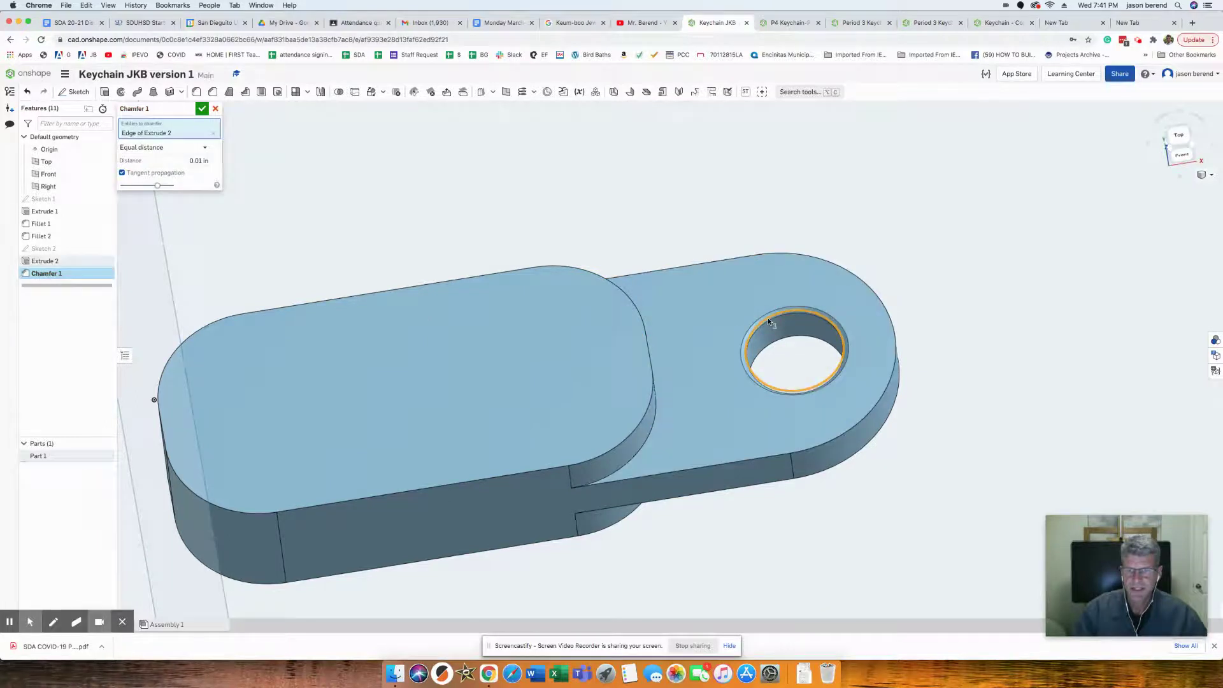
{"action": "right_click_drag", "start_coordinate": [813, 432], "coordinate": [776, 293]}
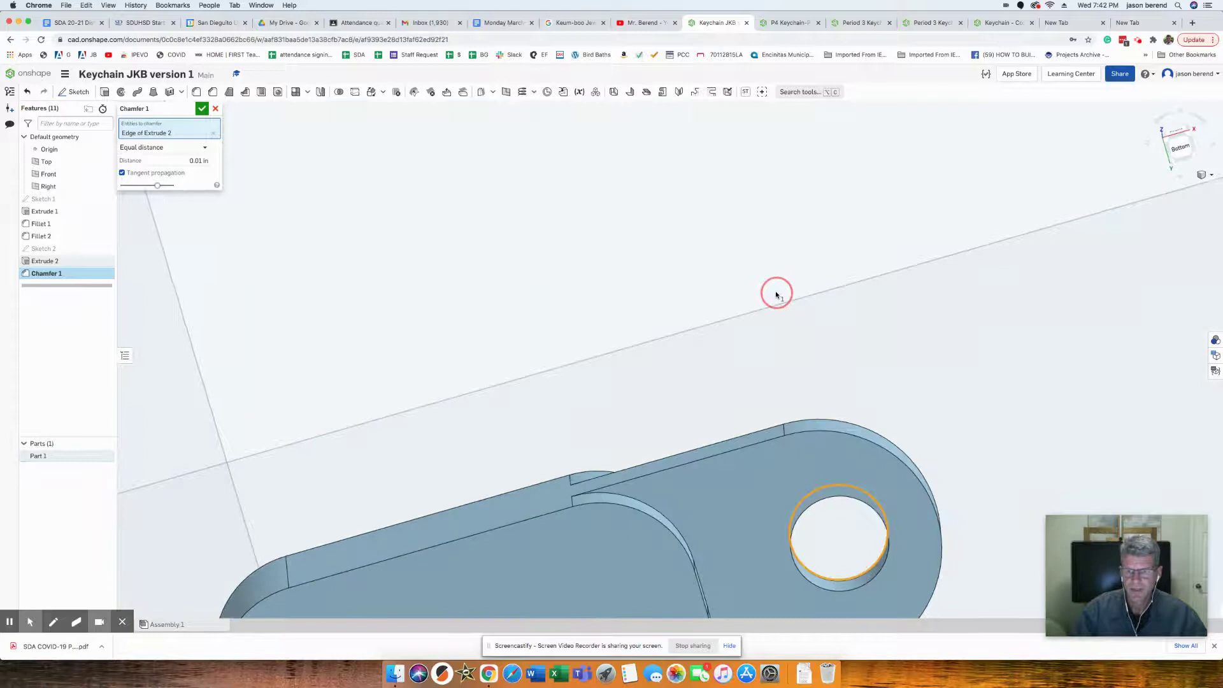
{"action": "left_click", "coordinate": [833, 589]}
Add the tab's upper and lower outer edges to the chamfer.
{"action": "right_click_drag", "start_coordinate": [776, 484], "coordinate": [775, 605]}
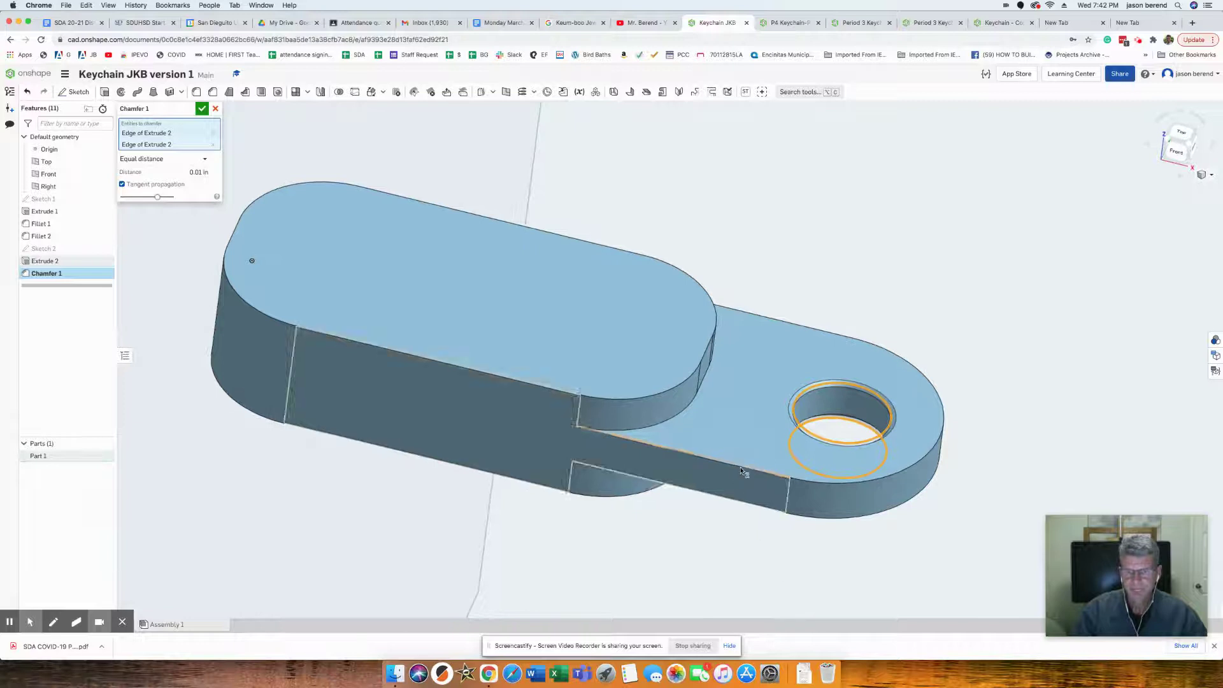
{"action": "left_click", "coordinate": [742, 469]}
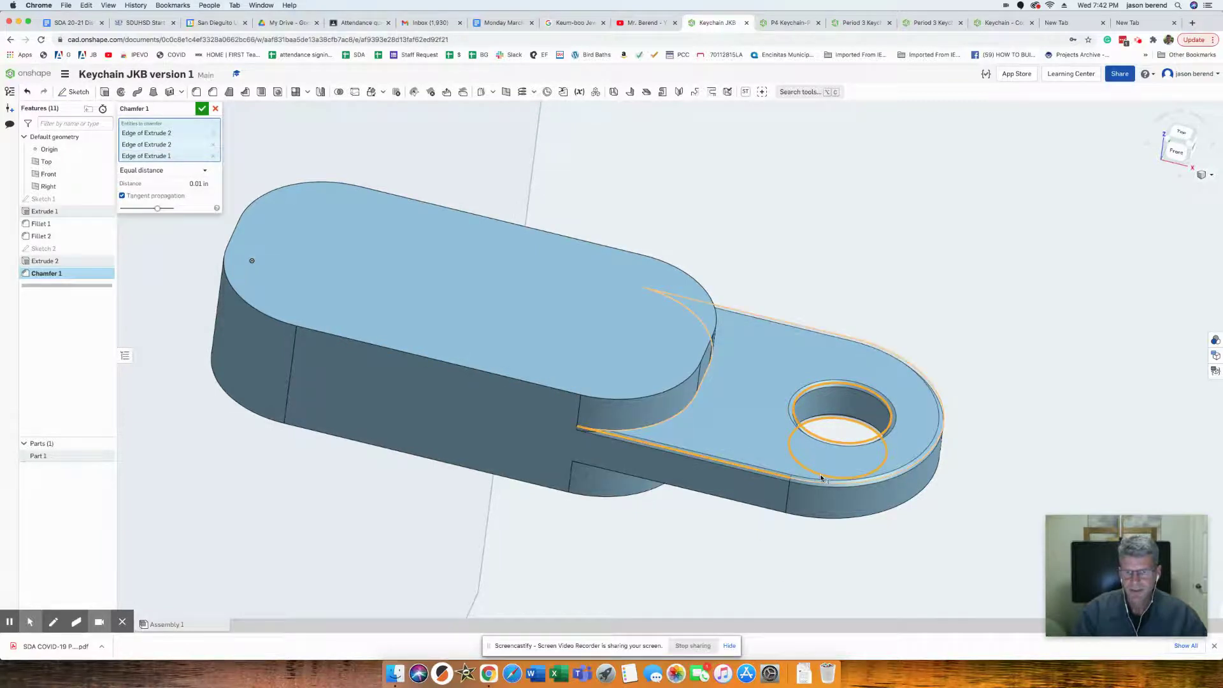
{"action": "right_click_drag", "start_coordinate": [758, 512], "coordinate": [745, 442]}
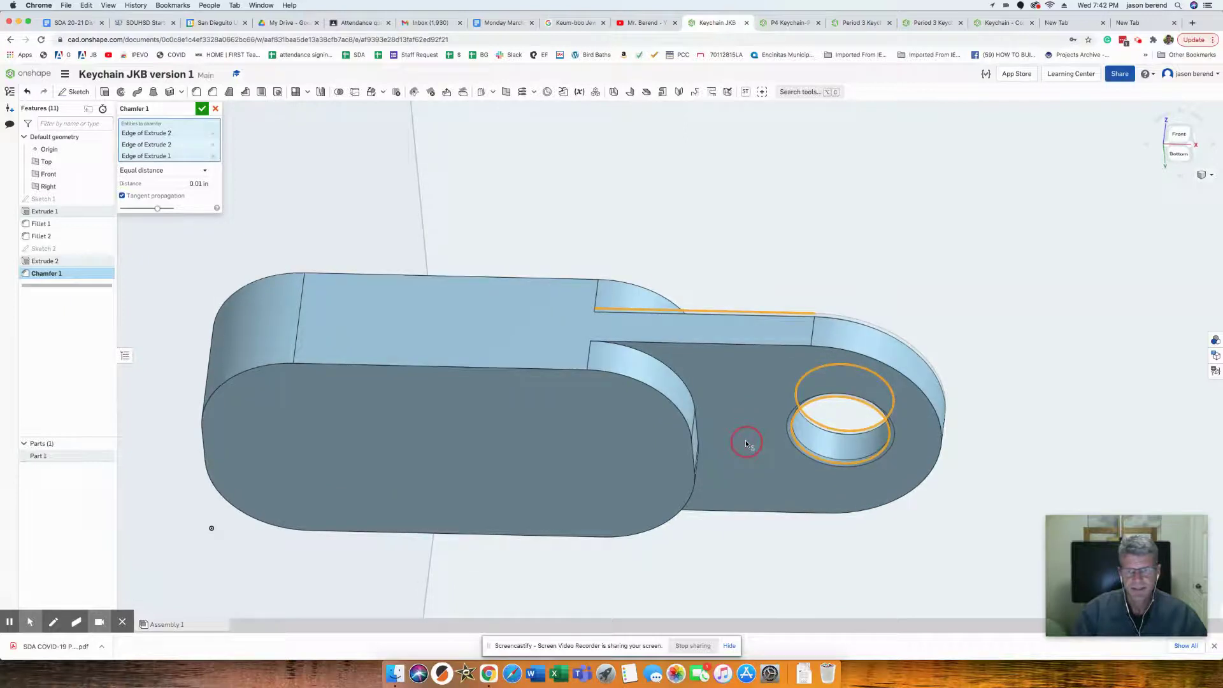
{"action": "left_click", "coordinate": [752, 347]}
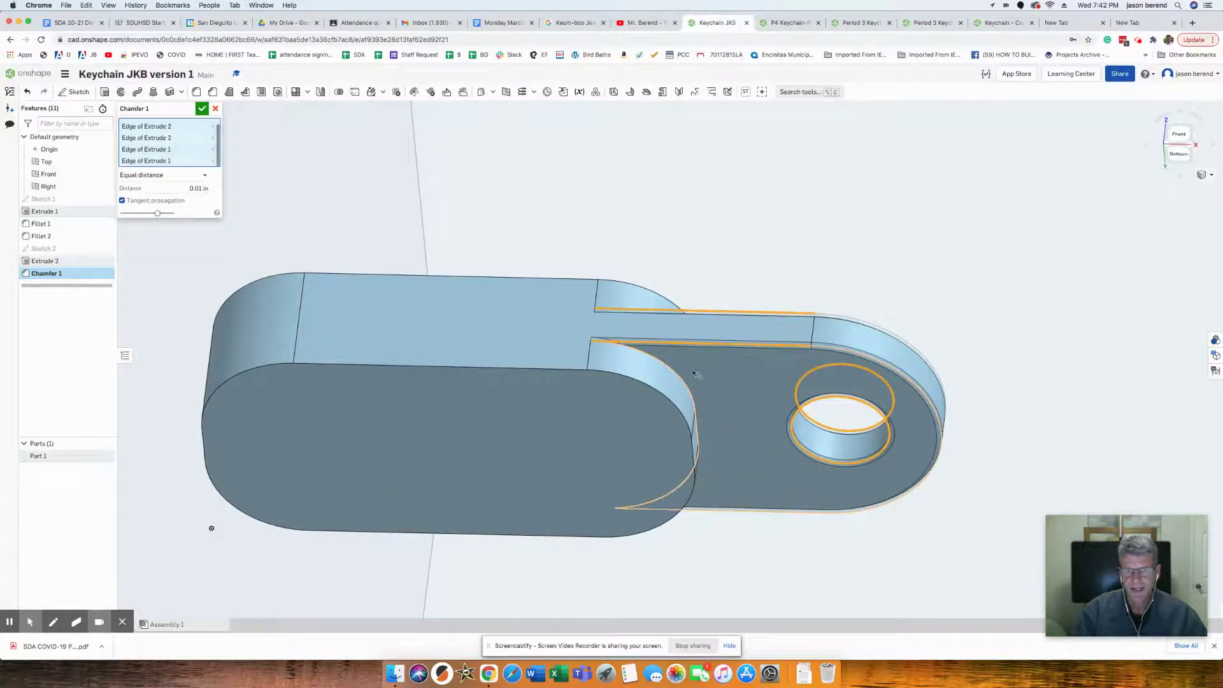
Add the thick body's lower and upper outline edges to the chamfer and accept it.
{"action": "left_click", "coordinate": [627, 384]}
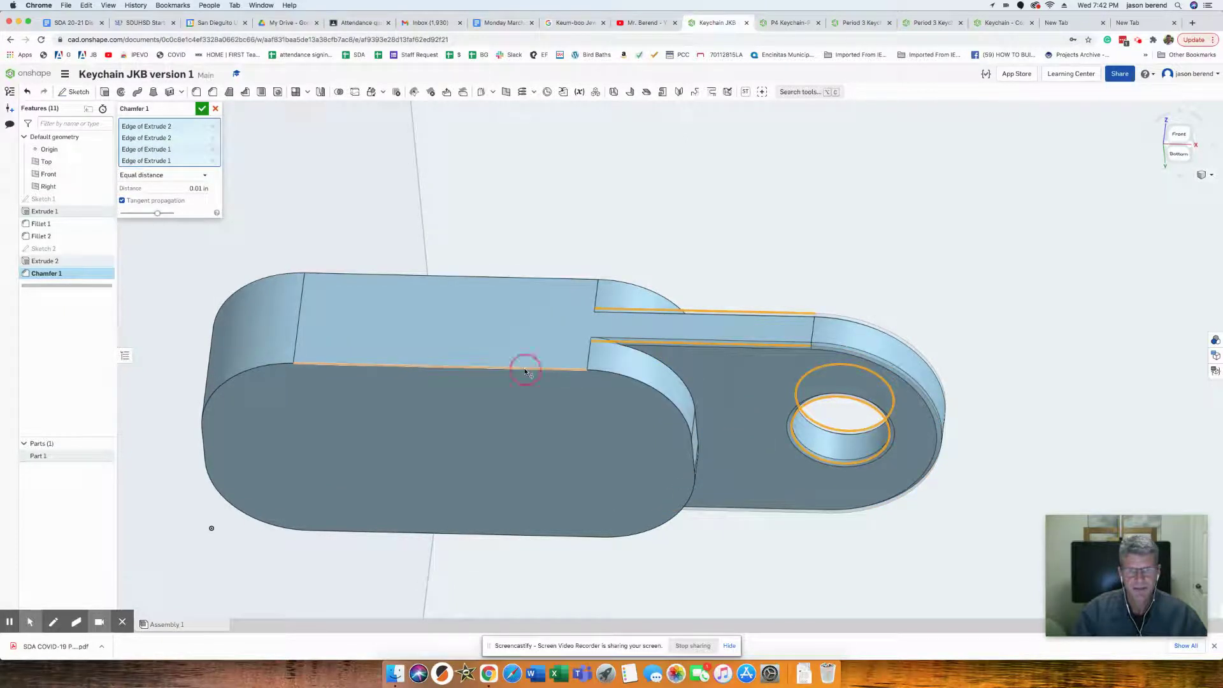
{"action": "left_click", "coordinate": [525, 372]}
{"action": "right_click_drag", "start_coordinate": [524, 371], "coordinate": [525, 481]}
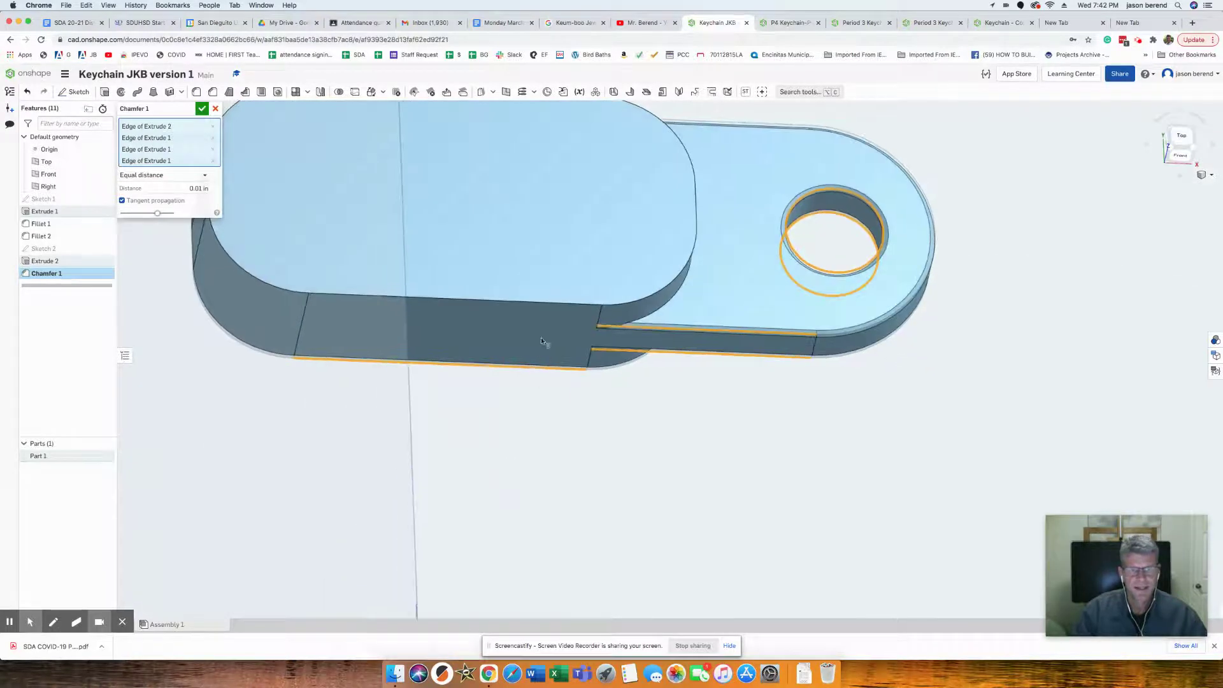
{"action": "left_click", "coordinate": [555, 305]}
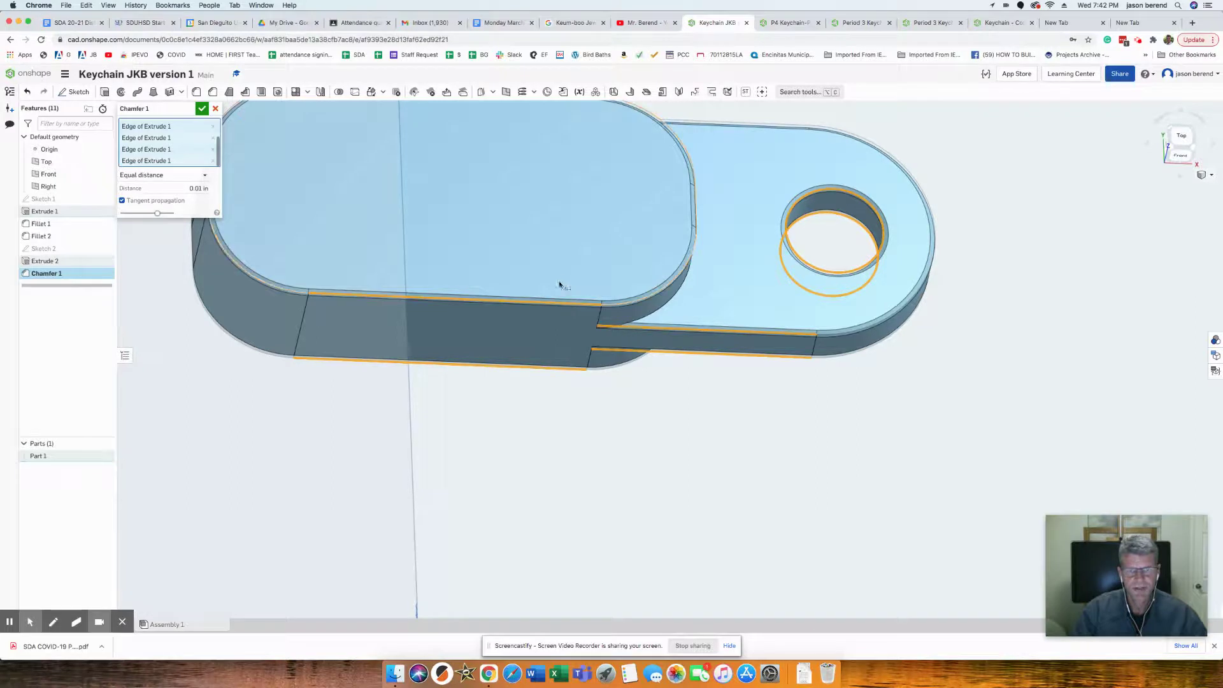
{"action": "right_click_drag", "start_coordinate": [559, 284], "coordinate": [562, 276]}
{"action": "scroll", "coordinate": [563, 275], "scroll_direction": "down", "scroll_amount": 2}
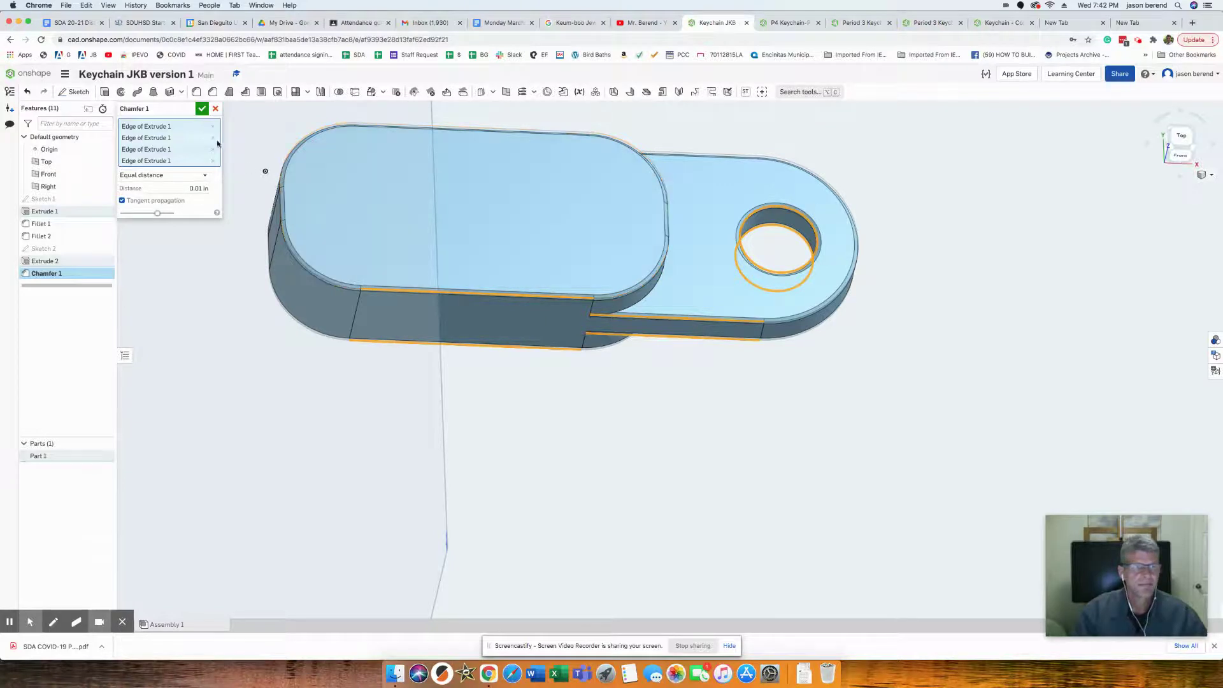
{"action": "left_click", "coordinate": [201, 108]}
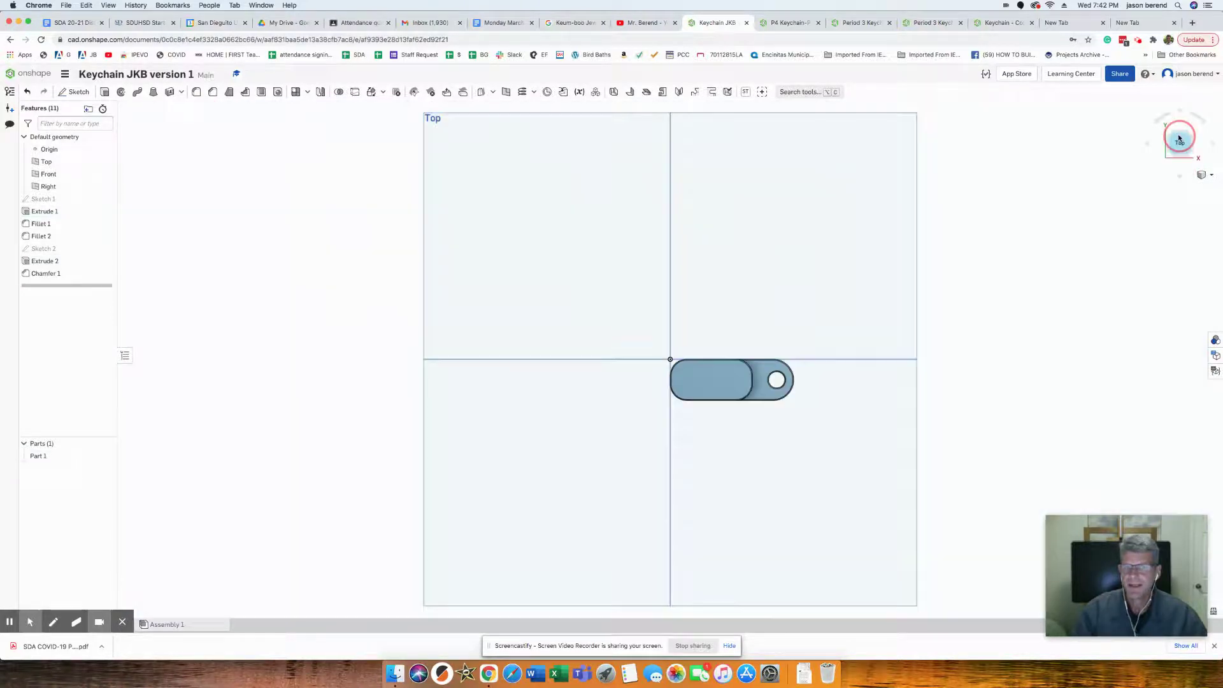
Start a sketch on the thick body's top face and draw a text box across most of that face.
{"action": "left_click", "coordinate": [1180, 135]}
{"action": "scroll", "coordinate": [752, 387], "scroll_direction": "up", "scroll_amount": 5}
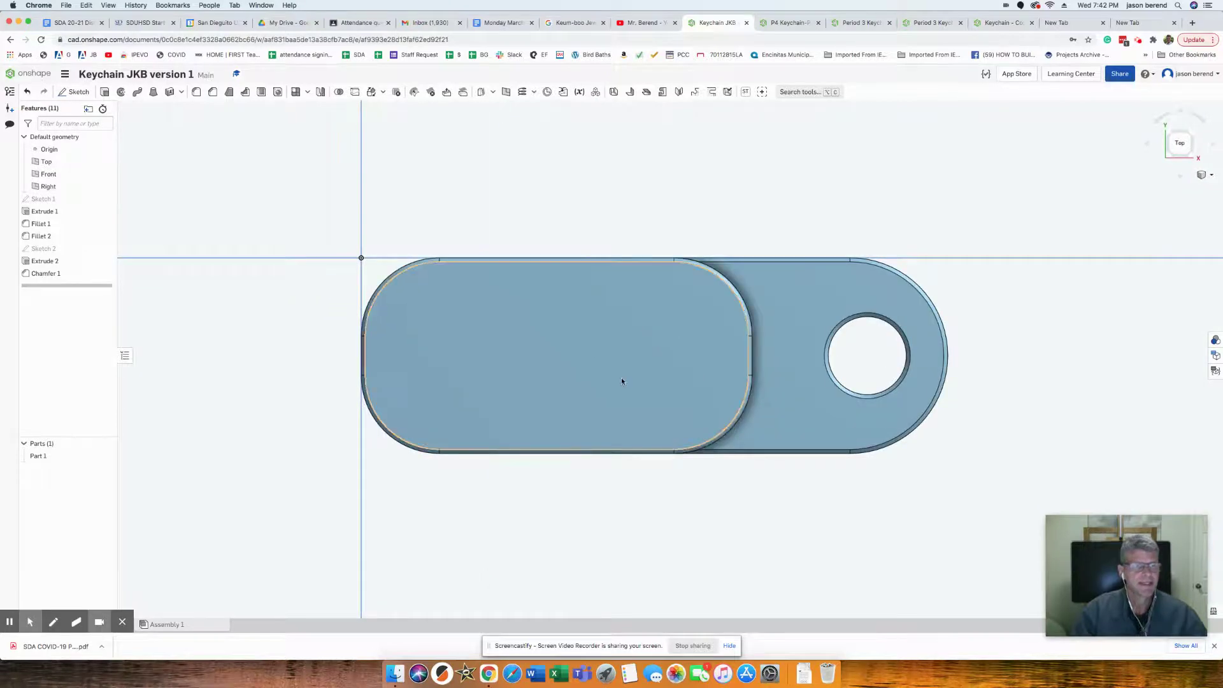
{"action": "left_click", "coordinate": [80, 92]}
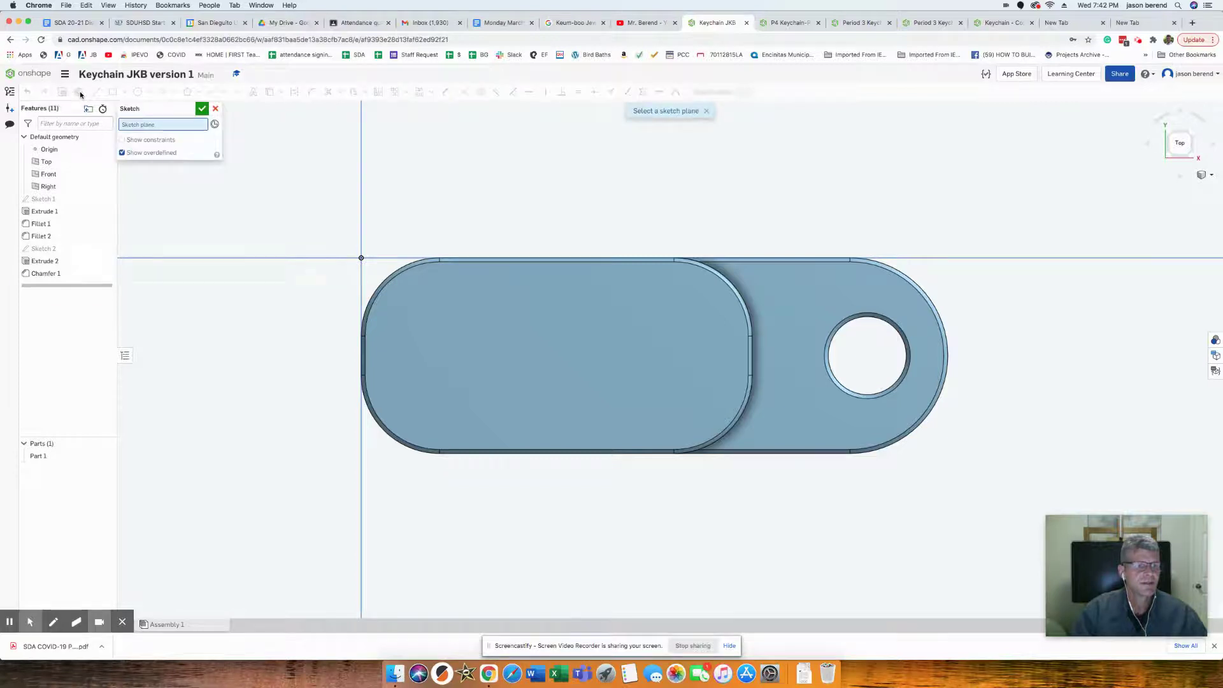
{"action": "left_click", "coordinate": [544, 347]}
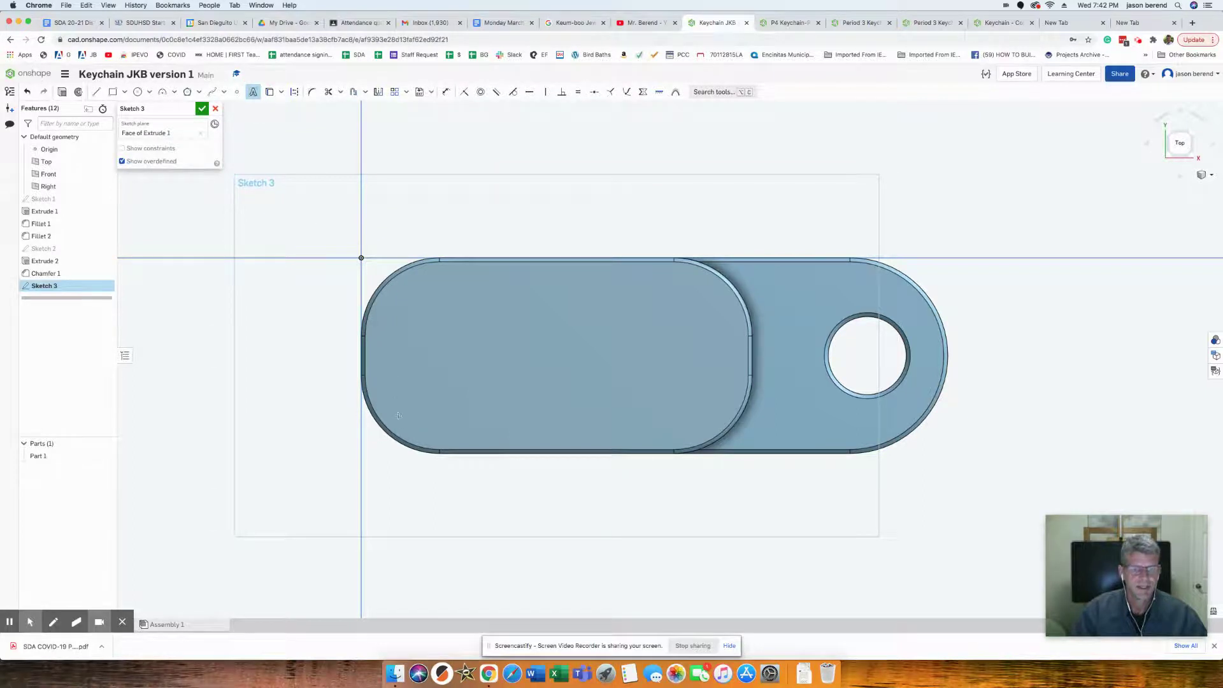
{"action": "left_click_drag", "start_coordinate": [398, 429], "coordinate": [715, 281]}
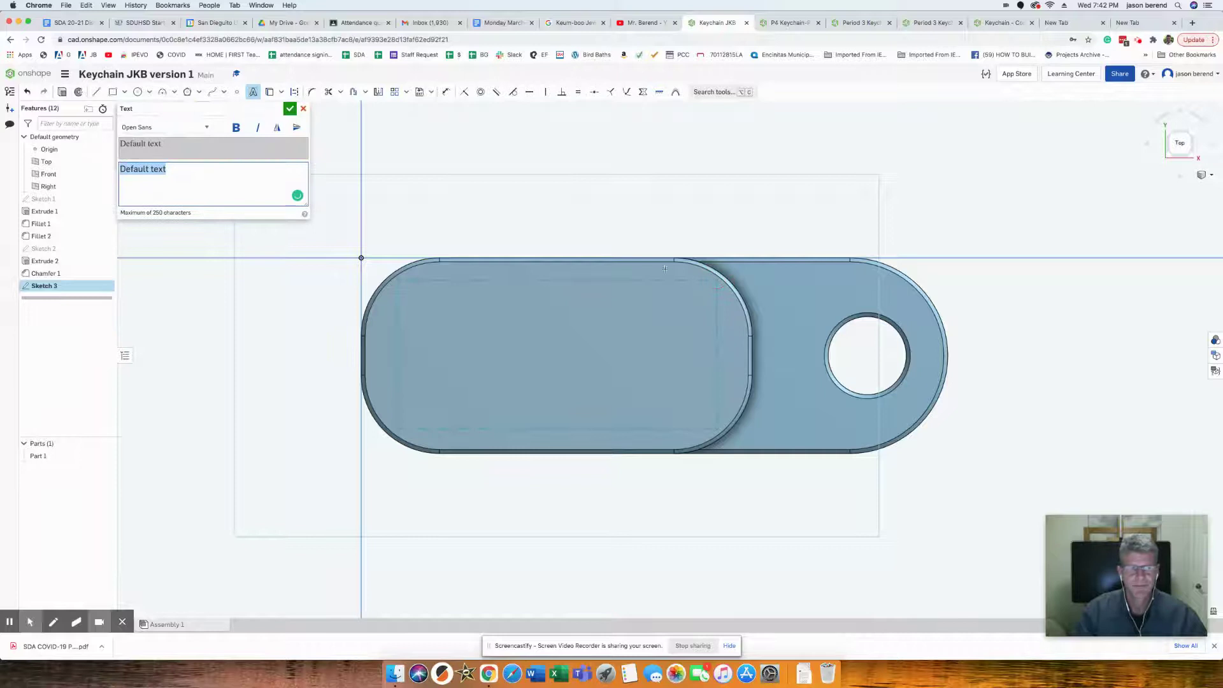
Set the sketch text's font to Arimo, enter "JKB" as its content and accept it.
{"action": "left_click", "coordinate": [207, 130]}
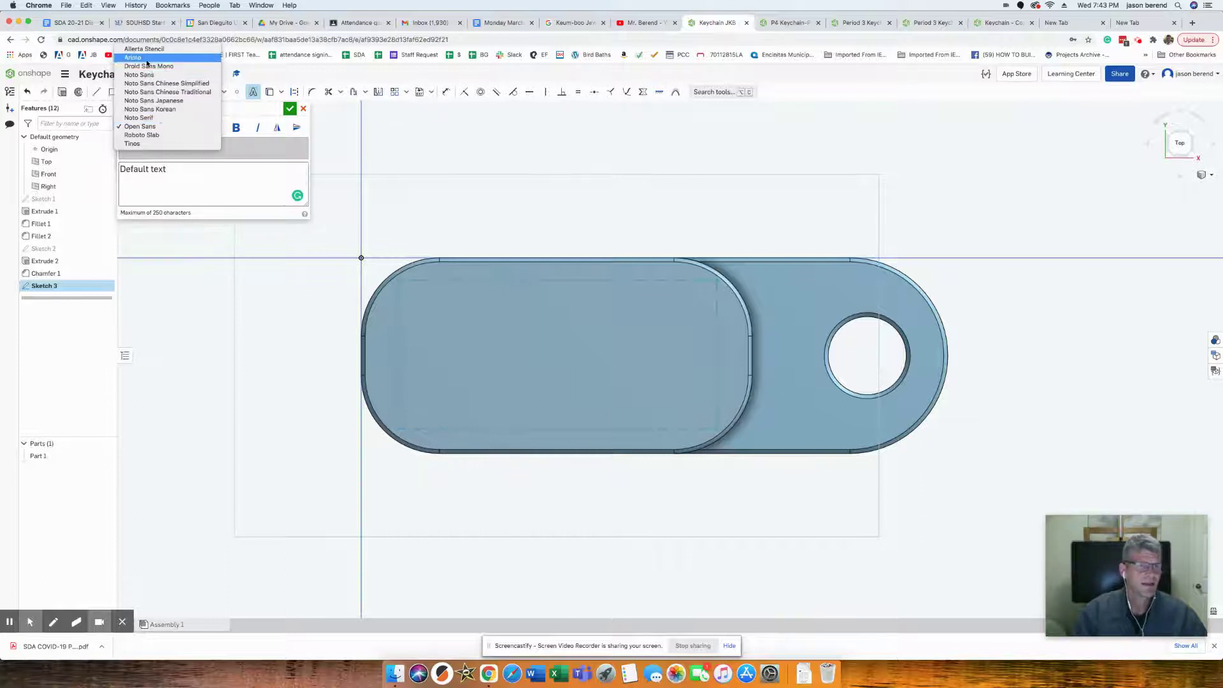
{"action": "left_click", "coordinate": [147, 60]}
{"action": "left_click_drag", "start_coordinate": [120, 170], "coordinate": [175, 171]}
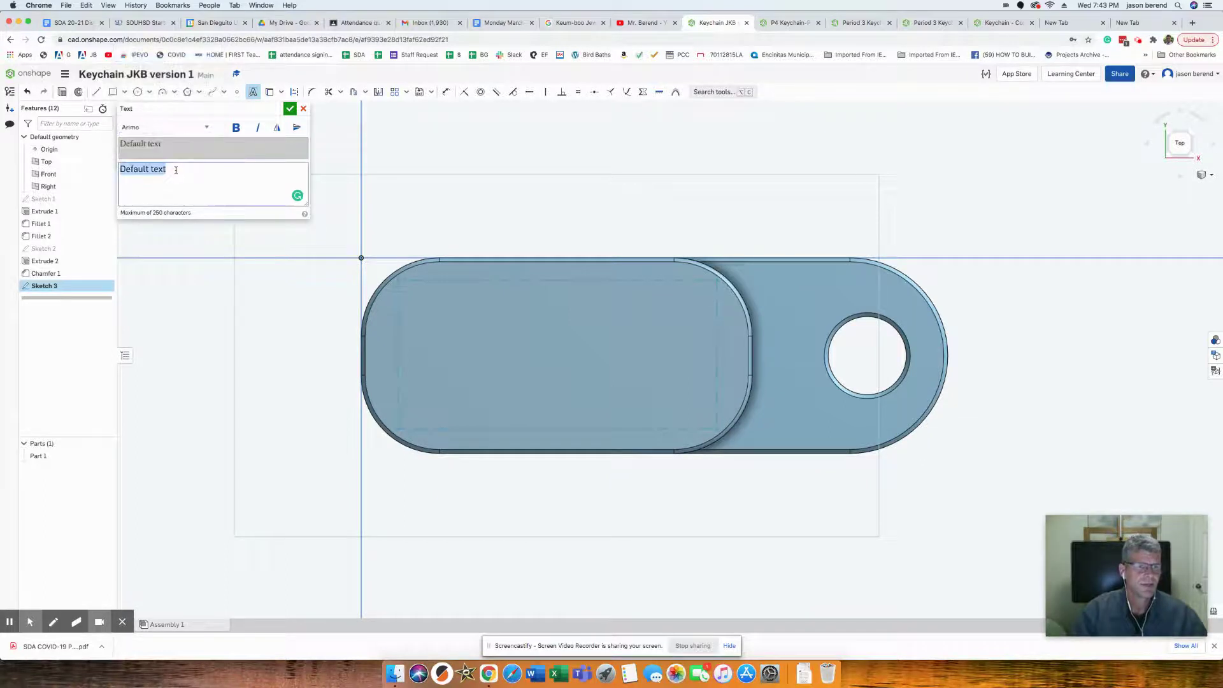
{"action": "type", "text": "JKB"}
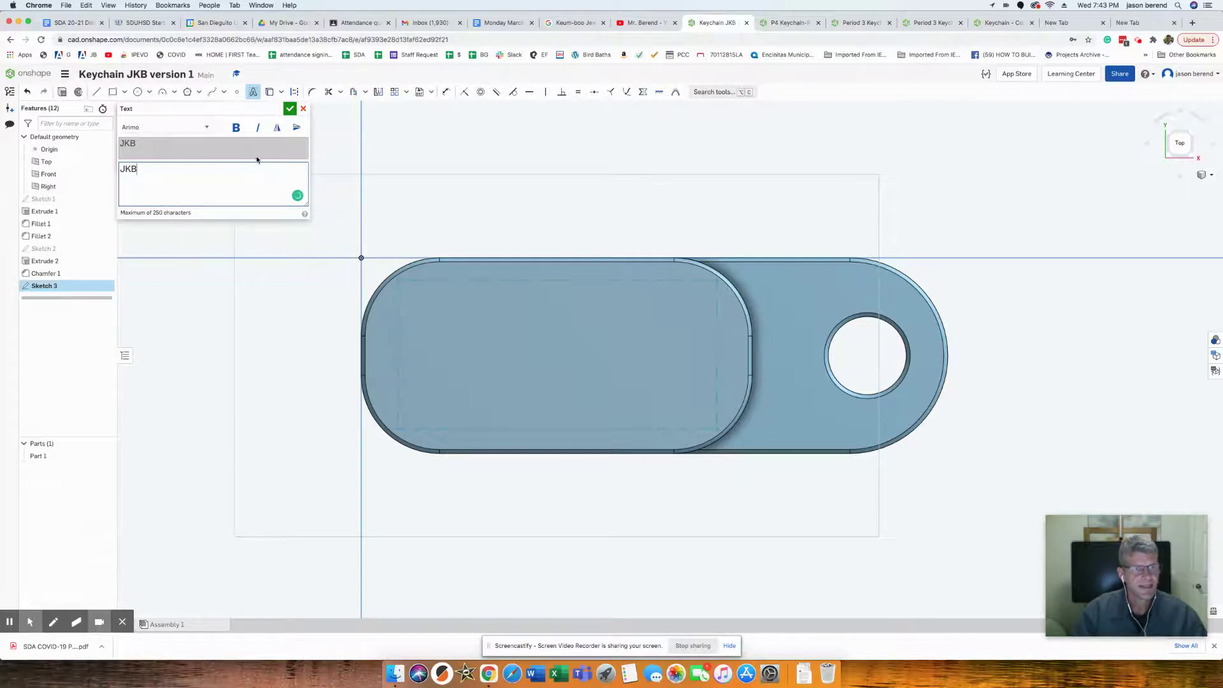
{"action": "left_click", "coordinate": [289, 110]}
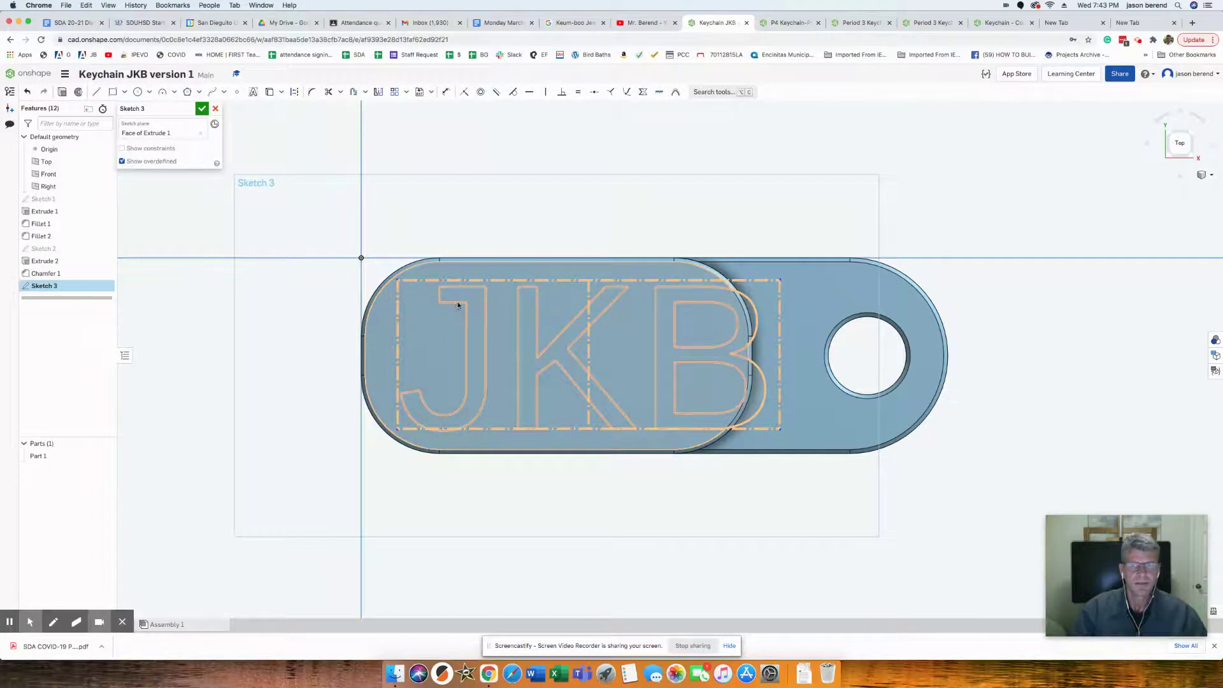
Dimension the text box's width as 0.7 in.
{"action": "left_click", "coordinate": [446, 92]}
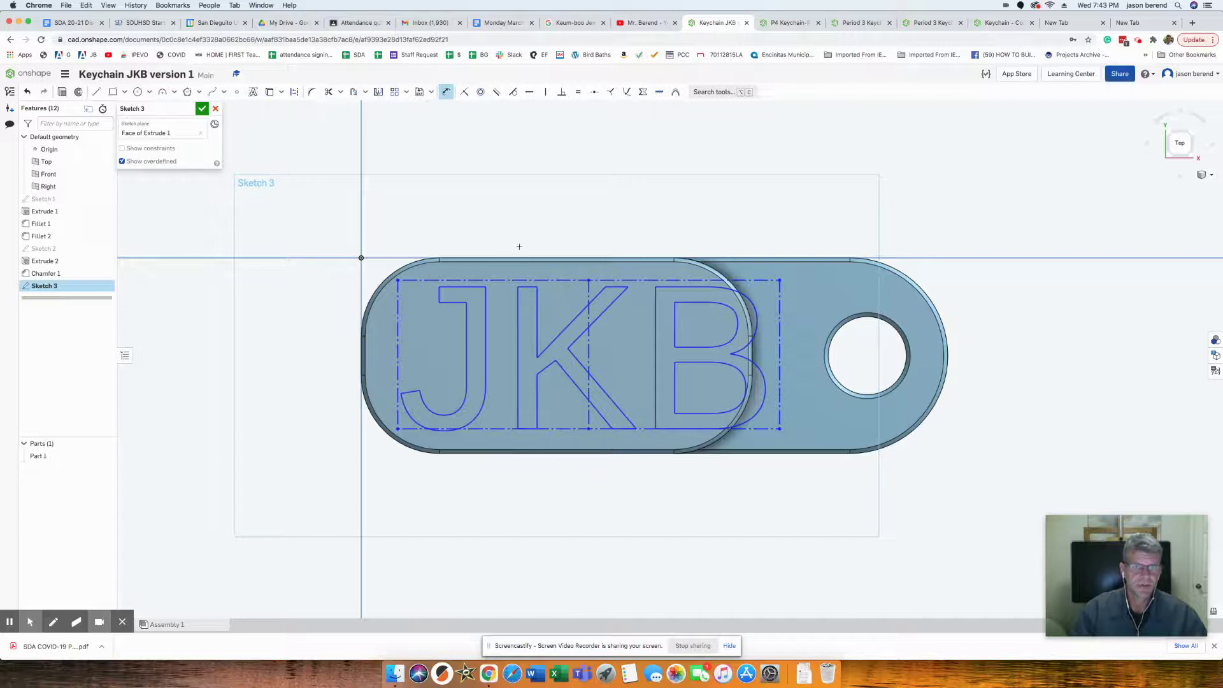
{"action": "left_click", "coordinate": [524, 281]}
{"action": "left_click", "coordinate": [561, 203]}
{"action": "key", "text": "BackSpace"}
{"action": "type", "text": ".7"}
{"action": "key", "text": "Return"}
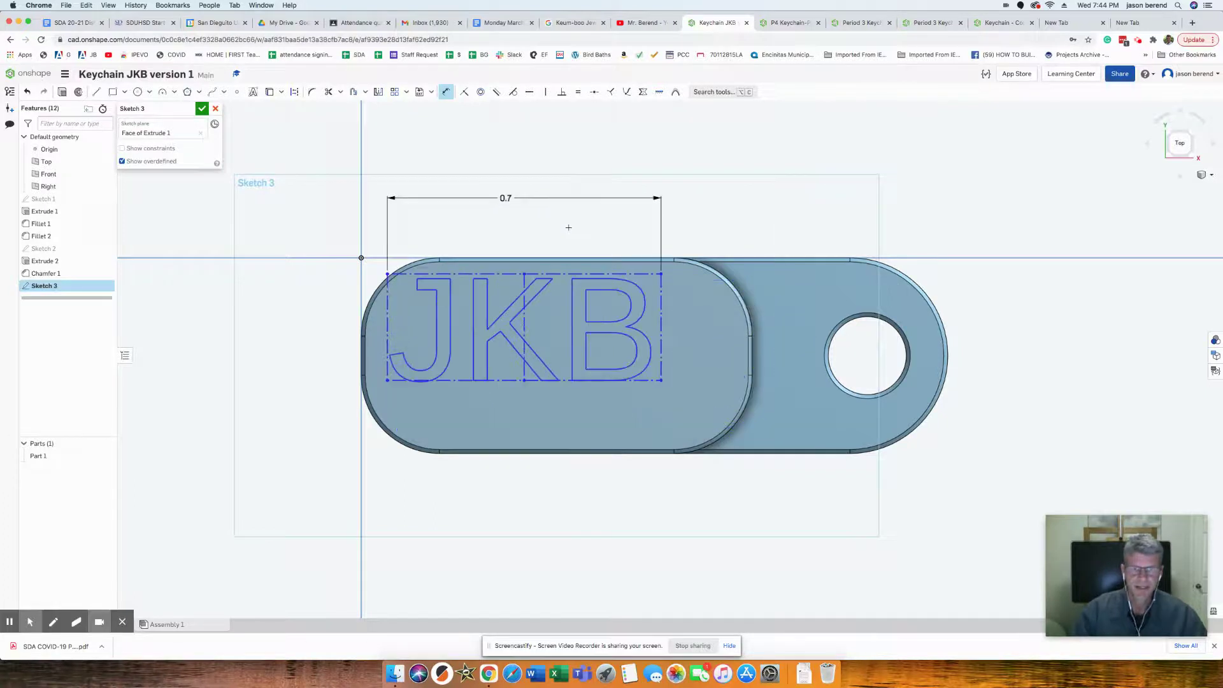
Dimension the text box's upper edge 0.05 in from the body's long straight edge on the origin side.
{"action": "left_click", "coordinate": [571, 273]}
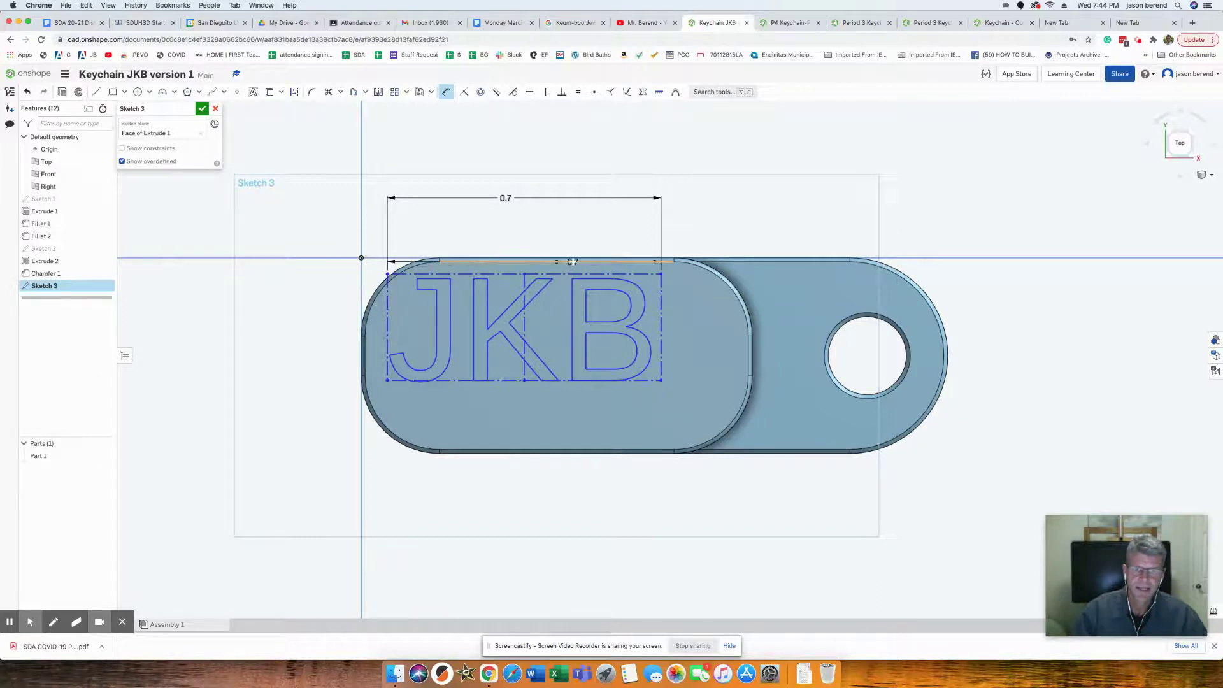
{"action": "left_click", "coordinate": [574, 259]}
{"action": "left_click", "coordinate": [323, 225]}
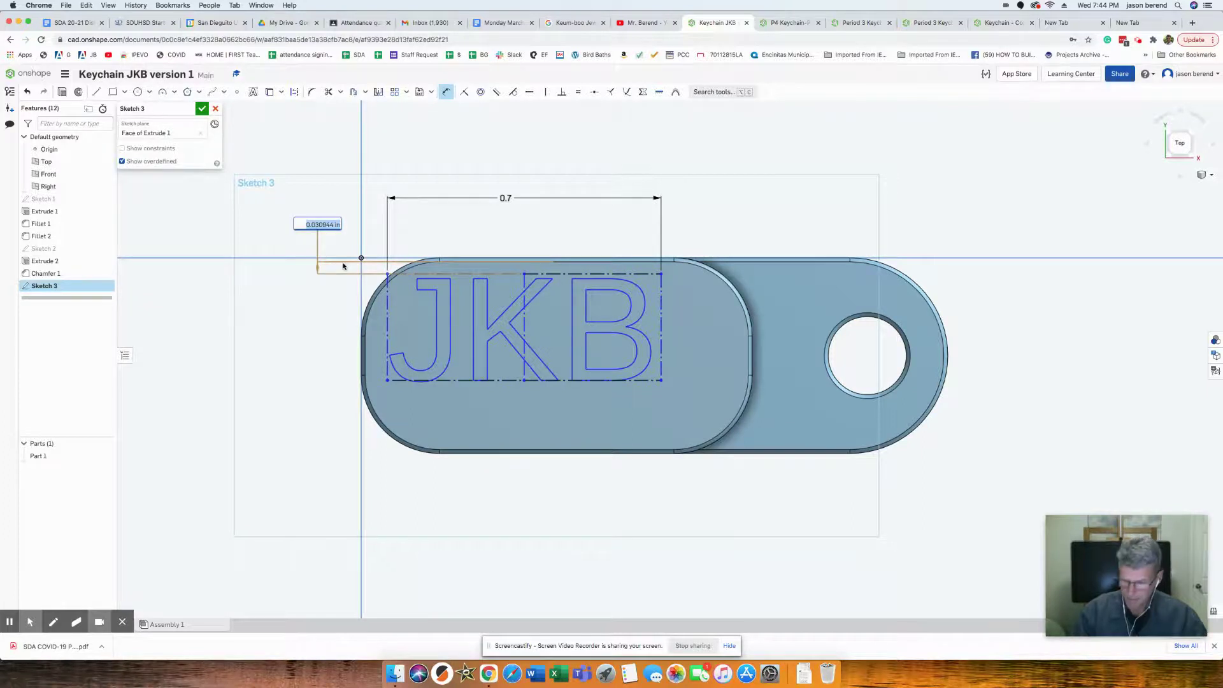
{"action": "key", "text": "BackSpace"}
{"action": "type", "text": "0.05"}
{"action": "key", "text": "Return"}
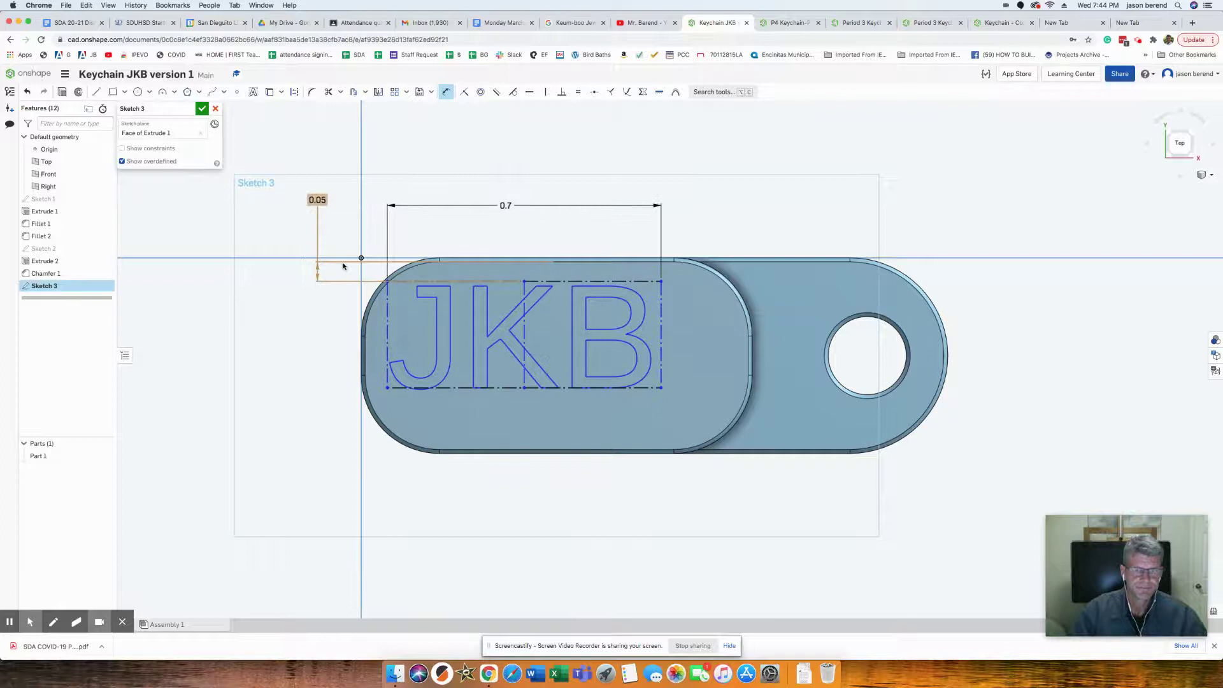
Set the distance between the text box's upper edge and the body's long edge to 0.09 in.
{"action": "left_click", "coordinate": [317, 201]}
{"action": "double_click", "coordinate": [318, 201]}
{"action": "key", "text": "BackSpace"}
{"action": "type", "text": "0.1"}
{"action": "key", "text": "Return"}
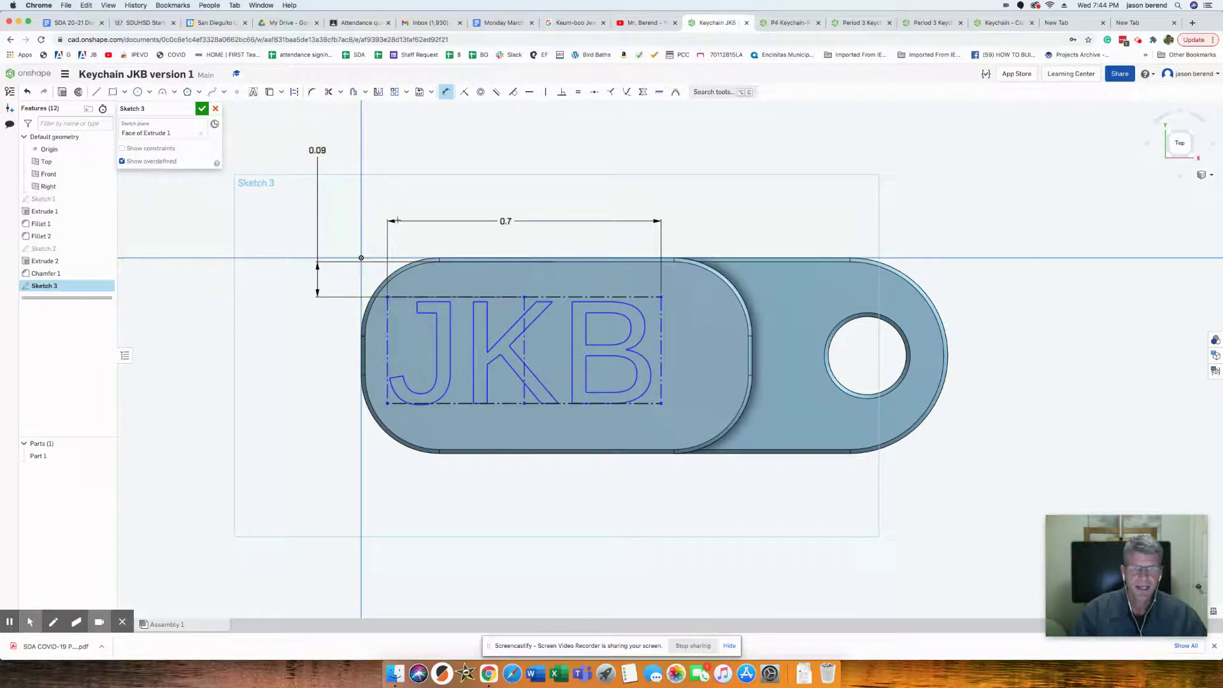
Dimension the gap between the text box's tab-side edge and the body's short straight edge as 0.2 in.
{"action": "left_click", "coordinate": [746, 348]}
{"action": "left_click", "coordinate": [661, 347]}
{"action": "key", "text": "d"}
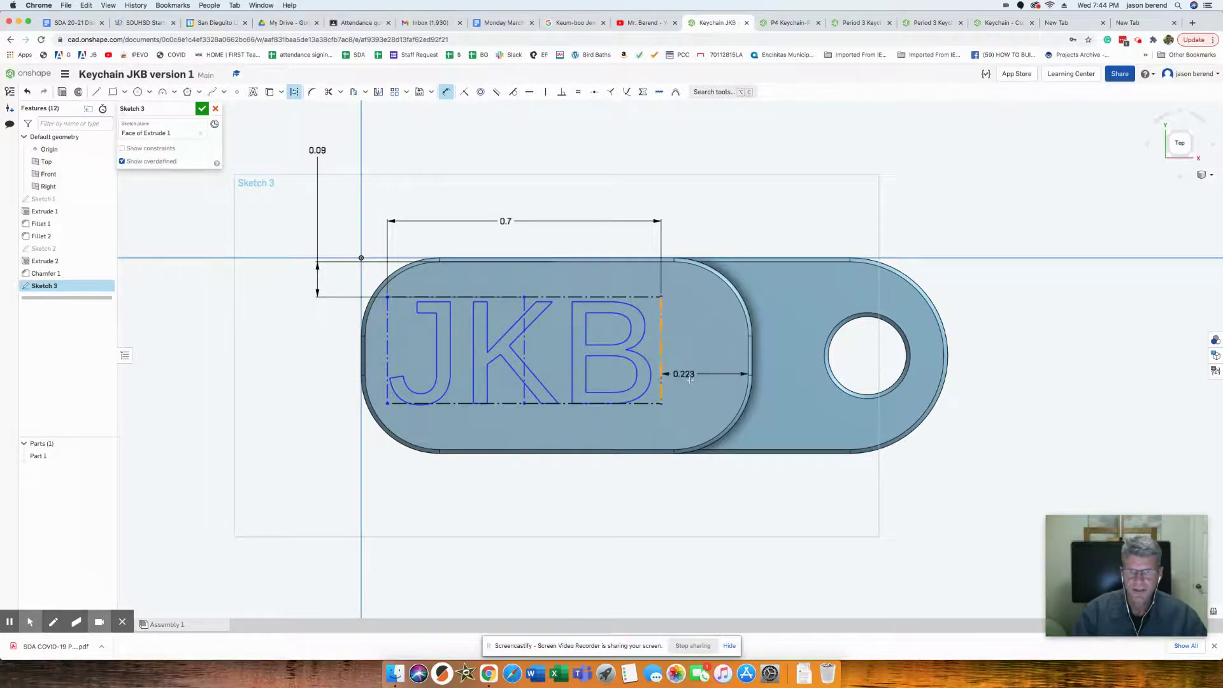
{"action": "left_click", "coordinate": [706, 491]}
{"action": "key", "text": "Escape"}
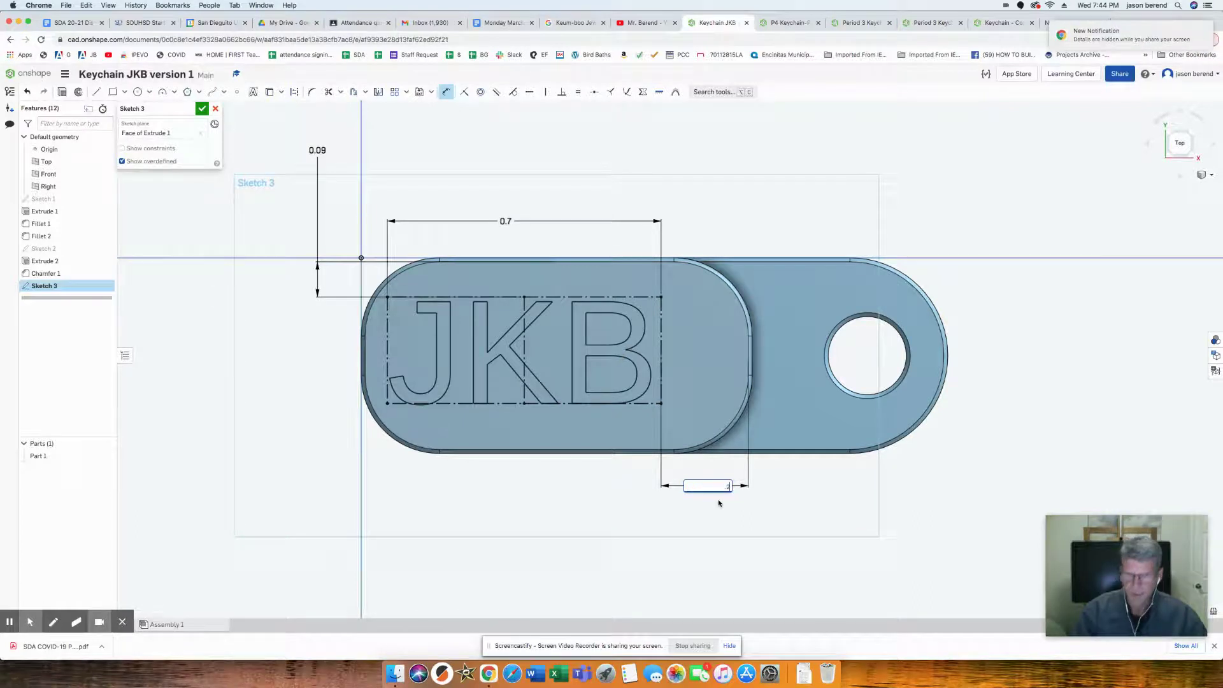
{"action": "key", "text": "Return"}
Set the gap between the text box's tab-side edge and the body's short straight edge to 0.15 in, and finish the sketch.
{"action": "double_click", "coordinate": [712, 487]}
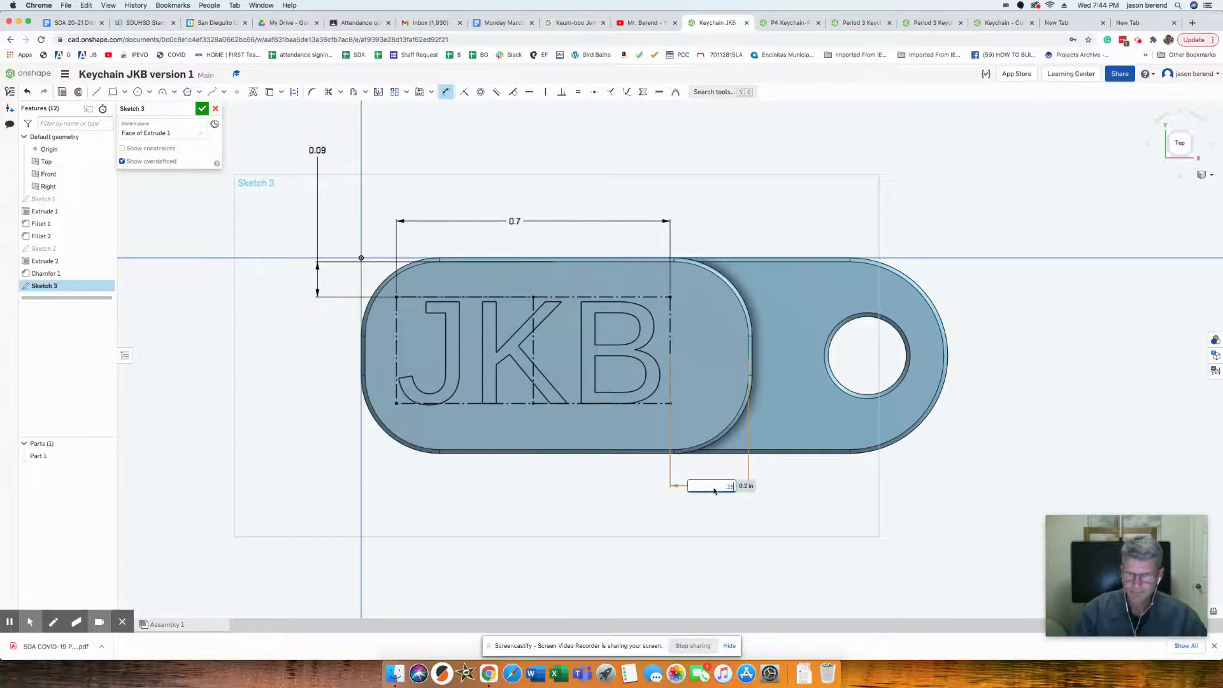
{"action": "key", "text": "Return"}
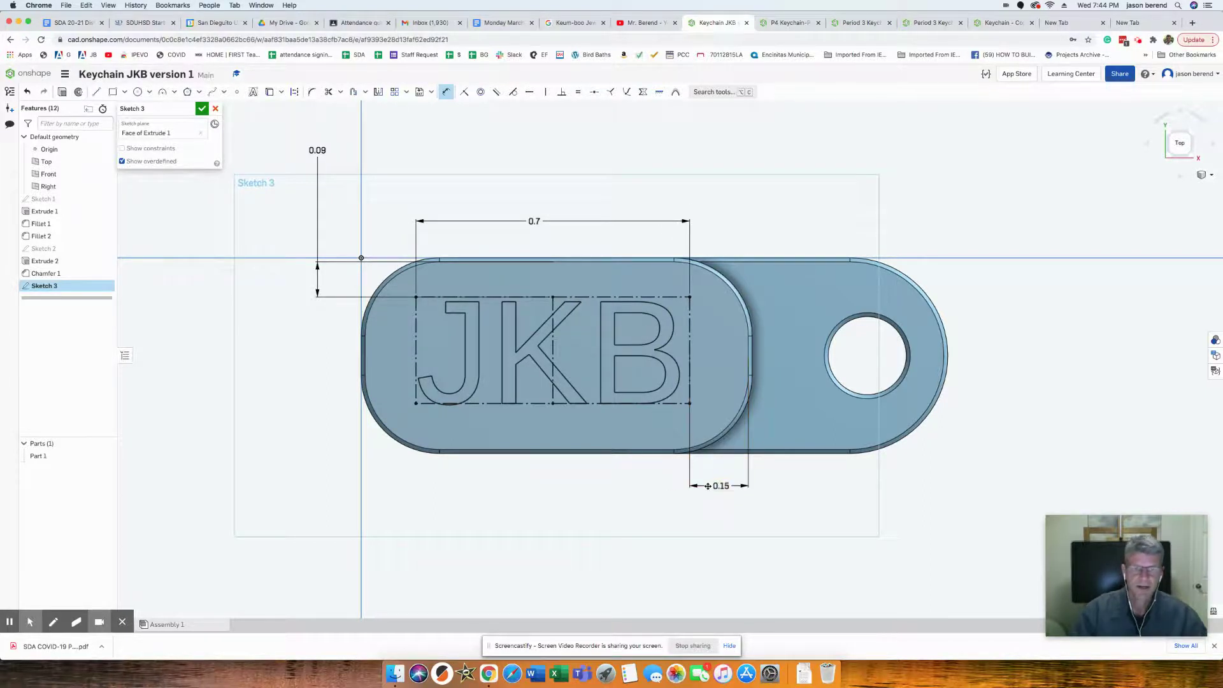
{"action": "left_click", "coordinate": [201, 109]}
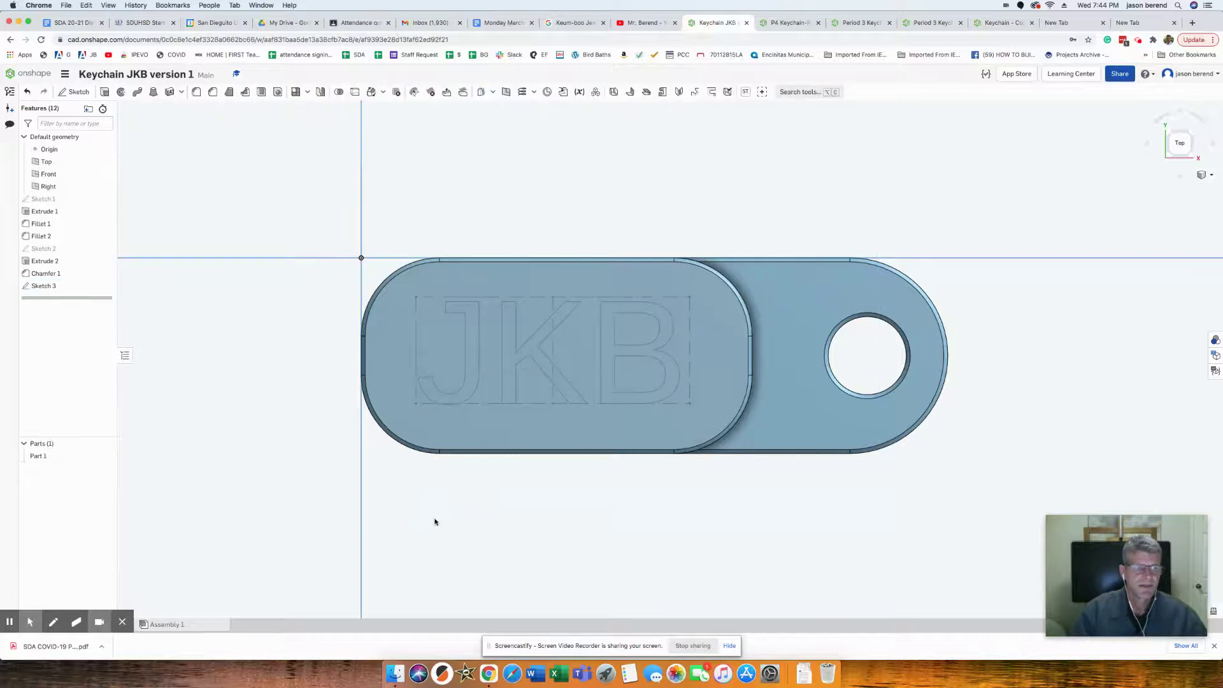
Extrude the JKB lettering sketch with a blind depth of 0.02 in.
{"action": "left_click", "coordinate": [43, 285]}
{"action": "right_click_drag", "start_coordinate": [251, 369], "coordinate": [236, 346]}
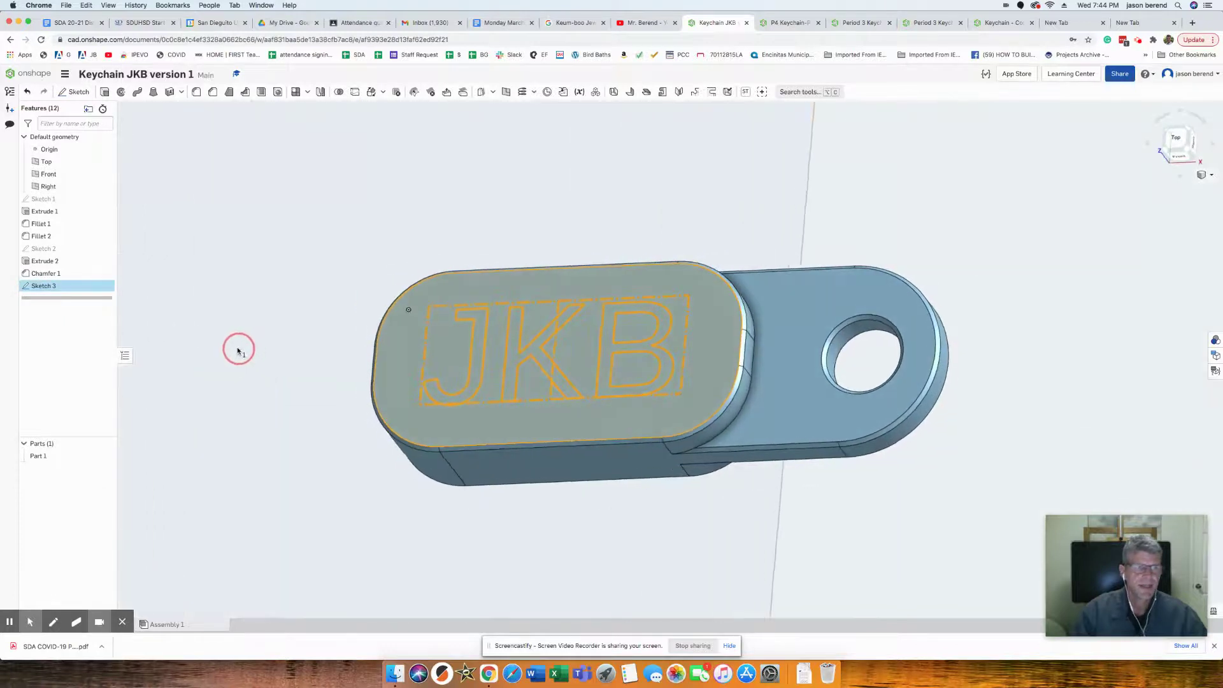
{"action": "left_click", "coordinate": [105, 94]}
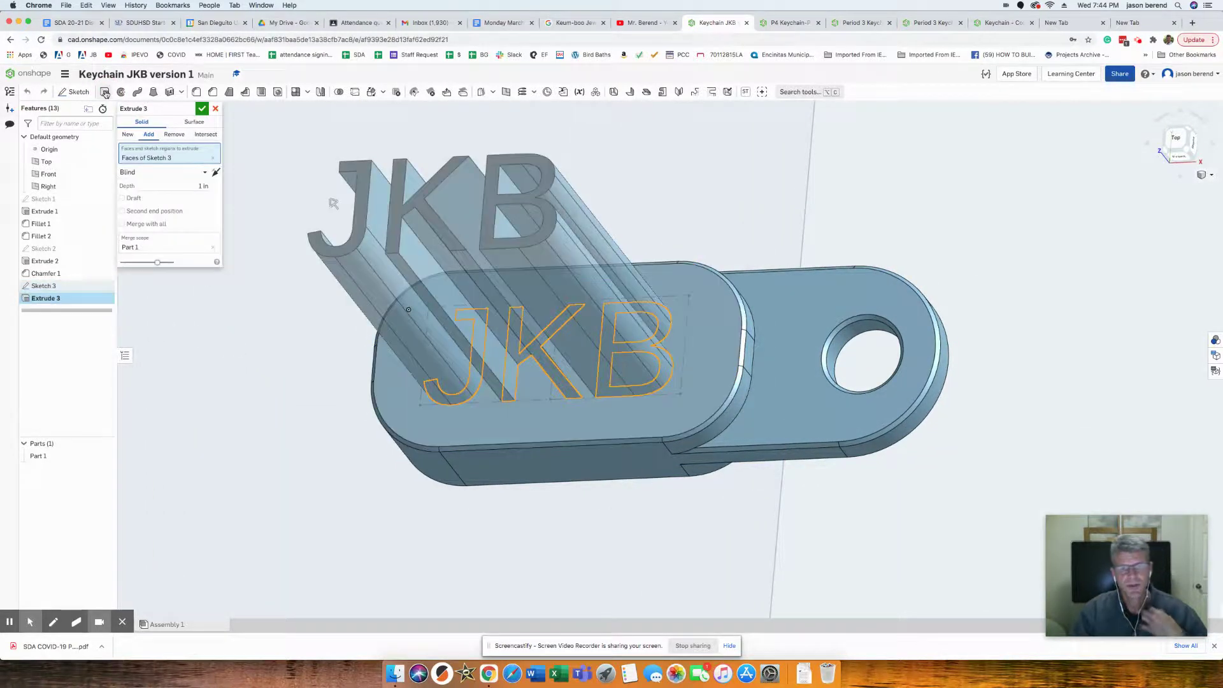
{"action": "left_click_drag", "start_coordinate": [213, 183], "coordinate": [187, 183]}
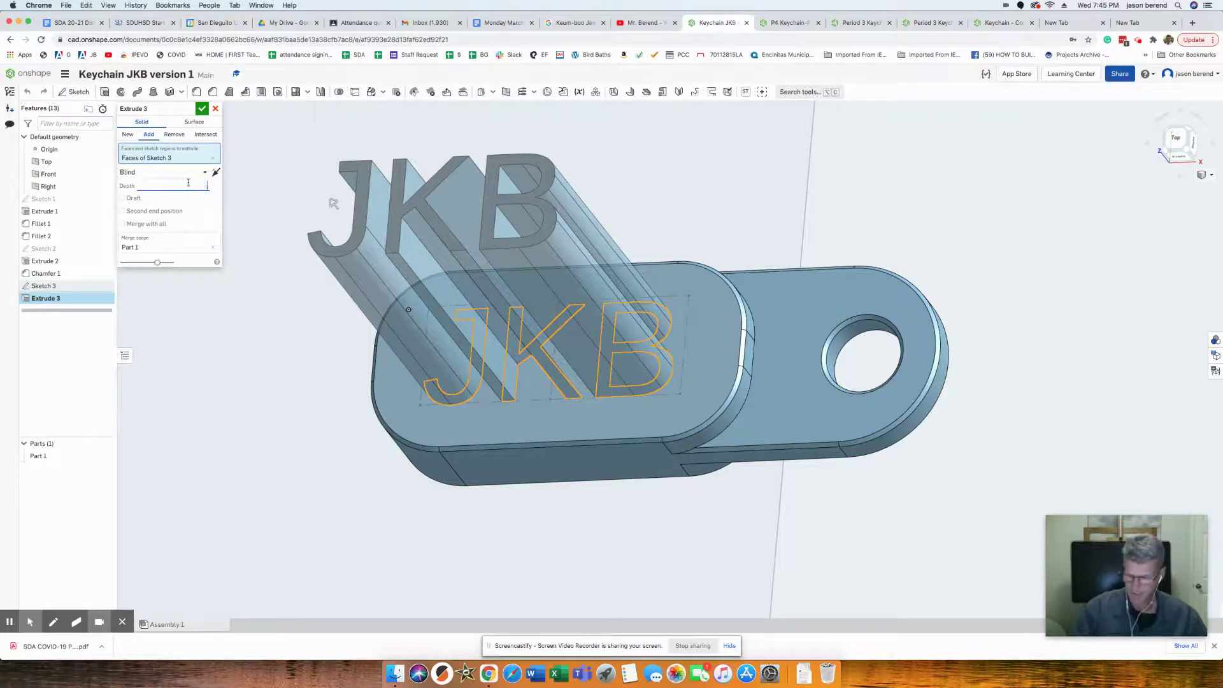
{"action": "key", "text": "Return"}
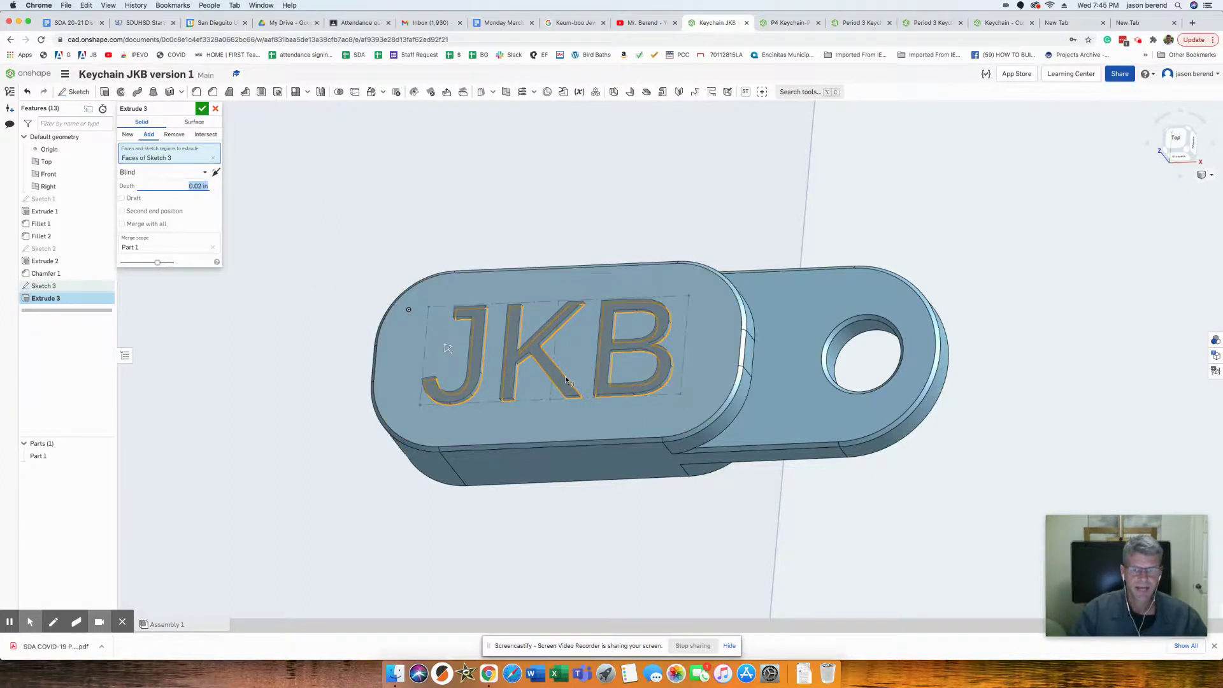
{"action": "scroll", "coordinate": [495, 382], "scroll_direction": "up", "scroll_amount": 5}
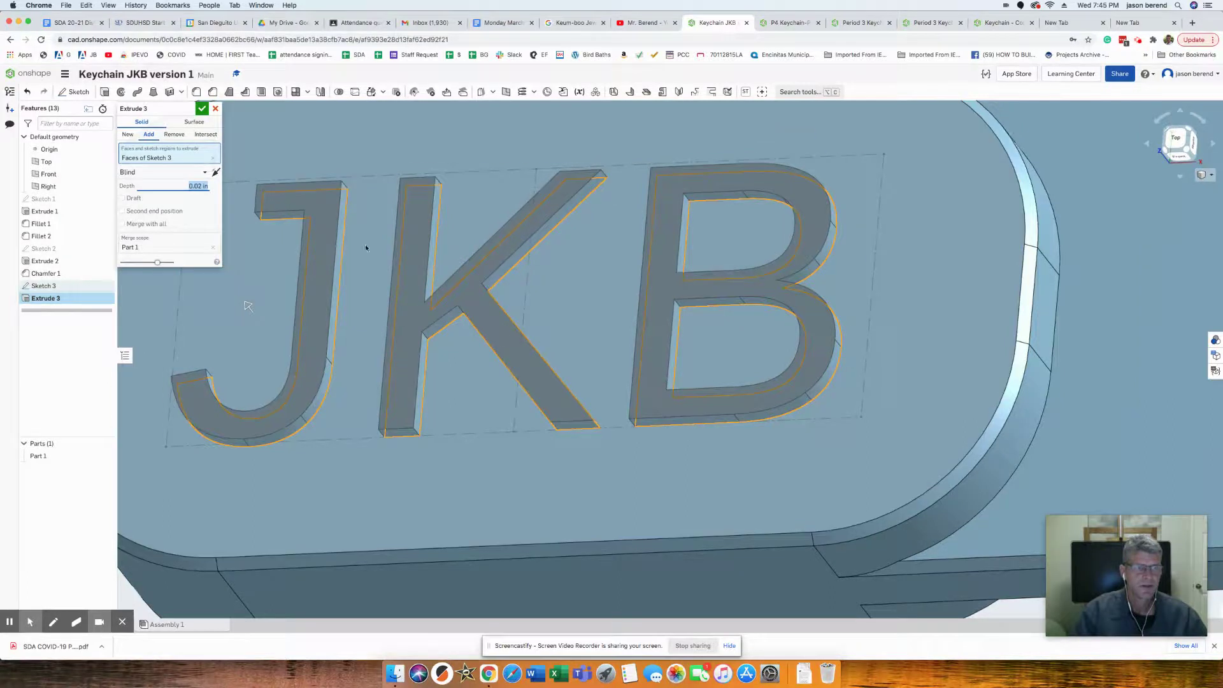
Try the opposite direction for the added JKB lettering extrusion.
{"action": "left_click", "coordinate": [215, 173]}
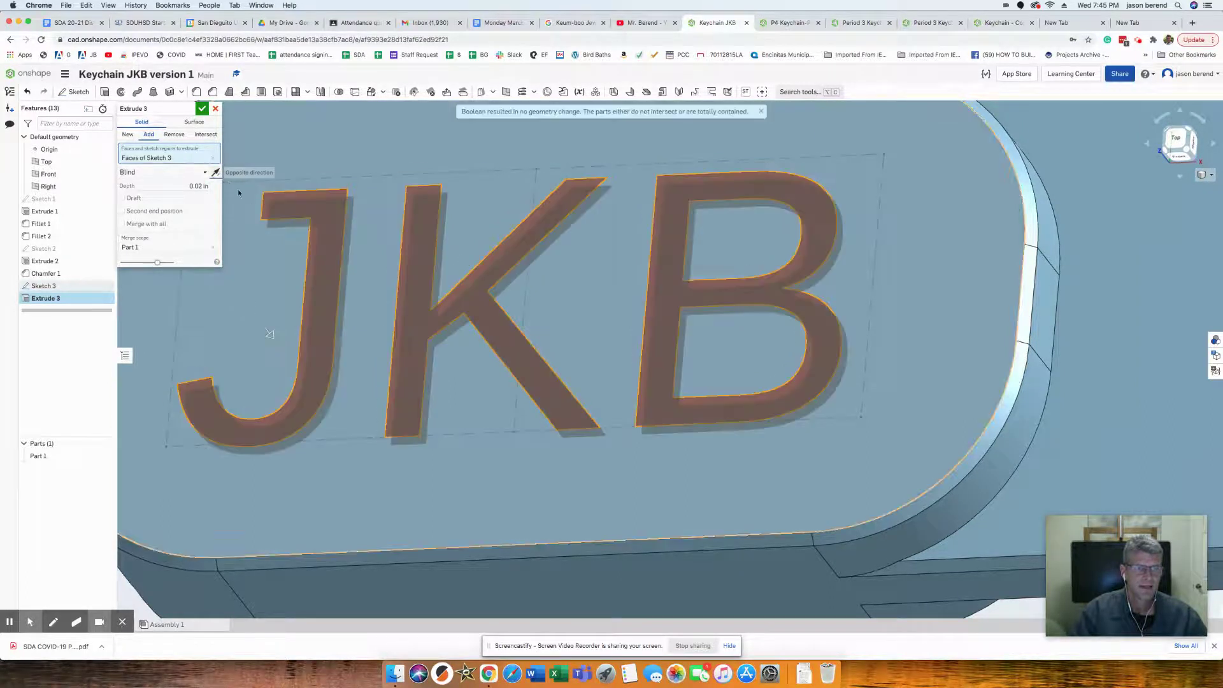
{"action": "scroll", "coordinate": [661, 394], "scroll_direction": "up", "scroll_amount": 1}
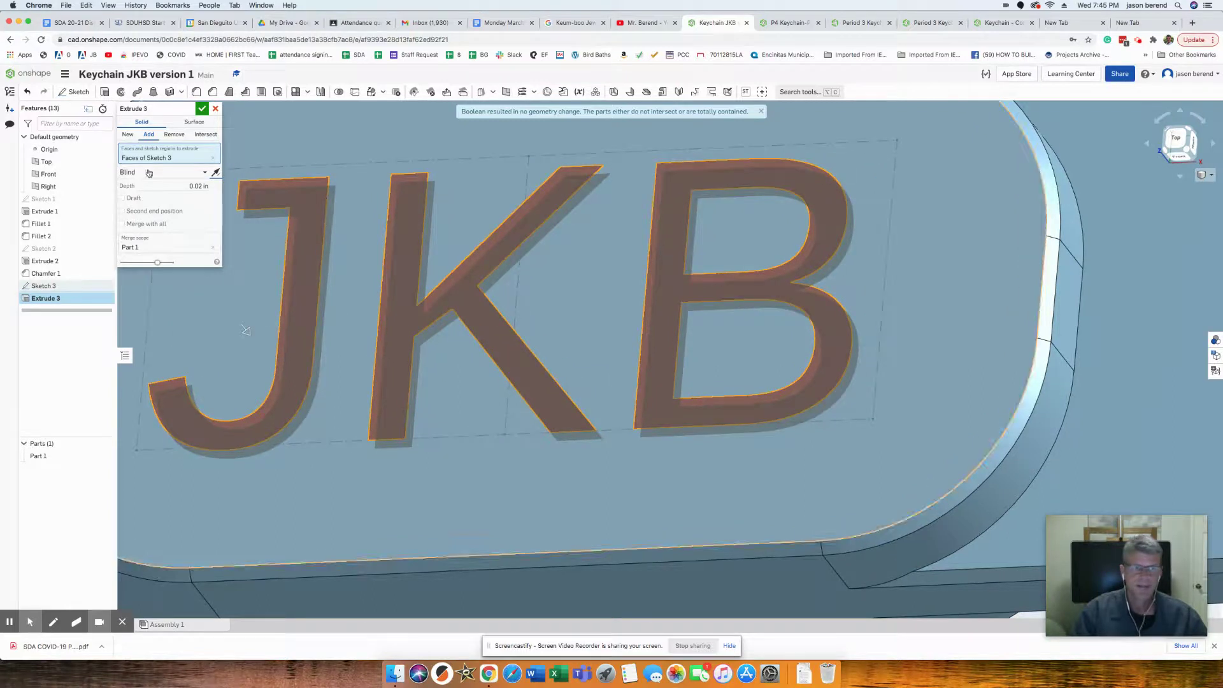
{"action": "left_click", "coordinate": [215, 172]}
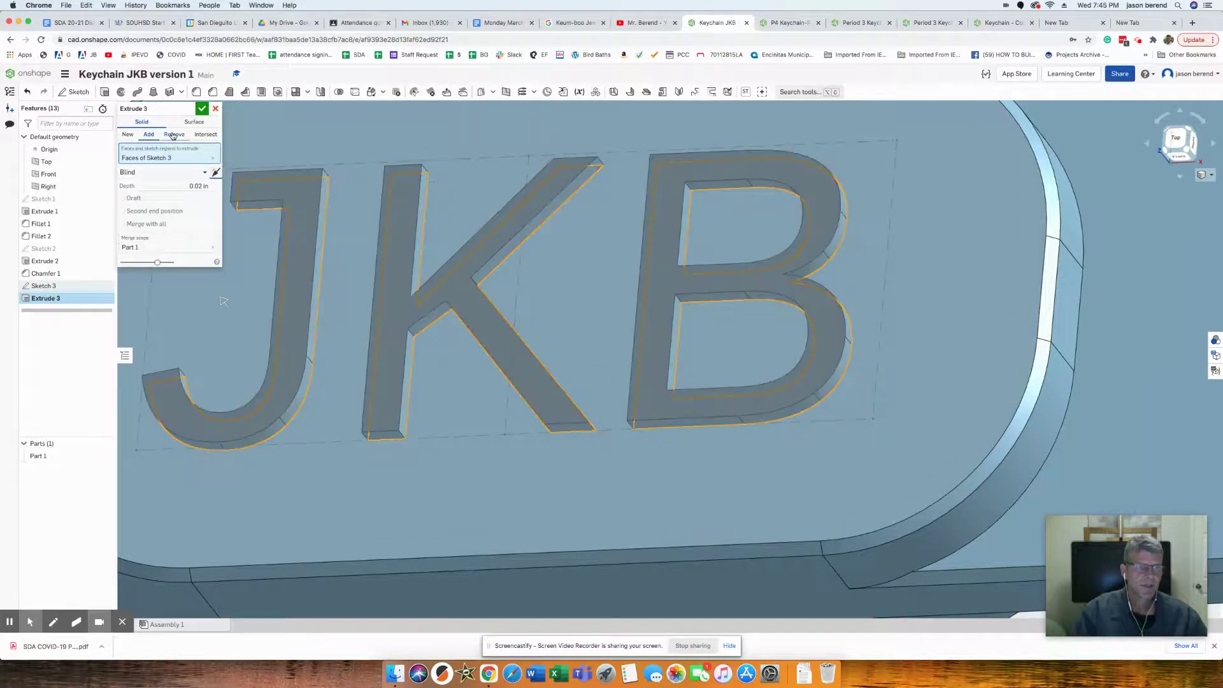
Turn the lettering extrusion into a Remove cut directed down into the body, engraving JKB in the top face.
{"action": "left_click", "coordinate": [173, 136]}
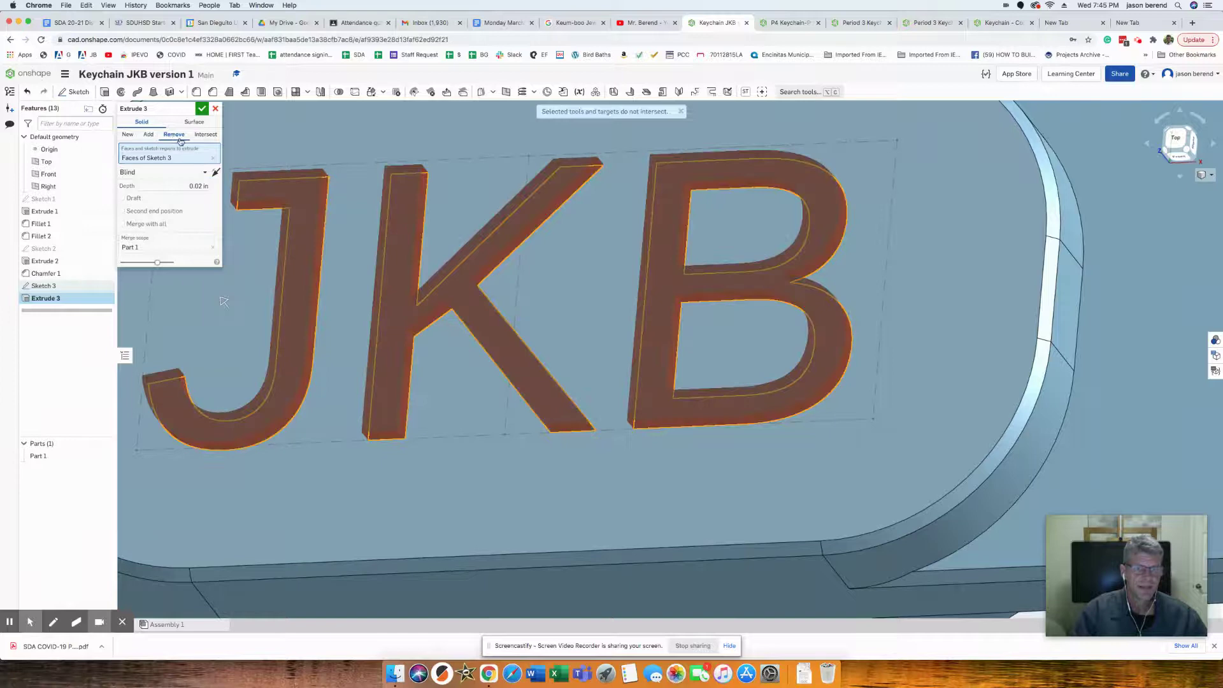
{"action": "right_click_drag", "start_coordinate": [606, 401], "coordinate": [600, 334]}
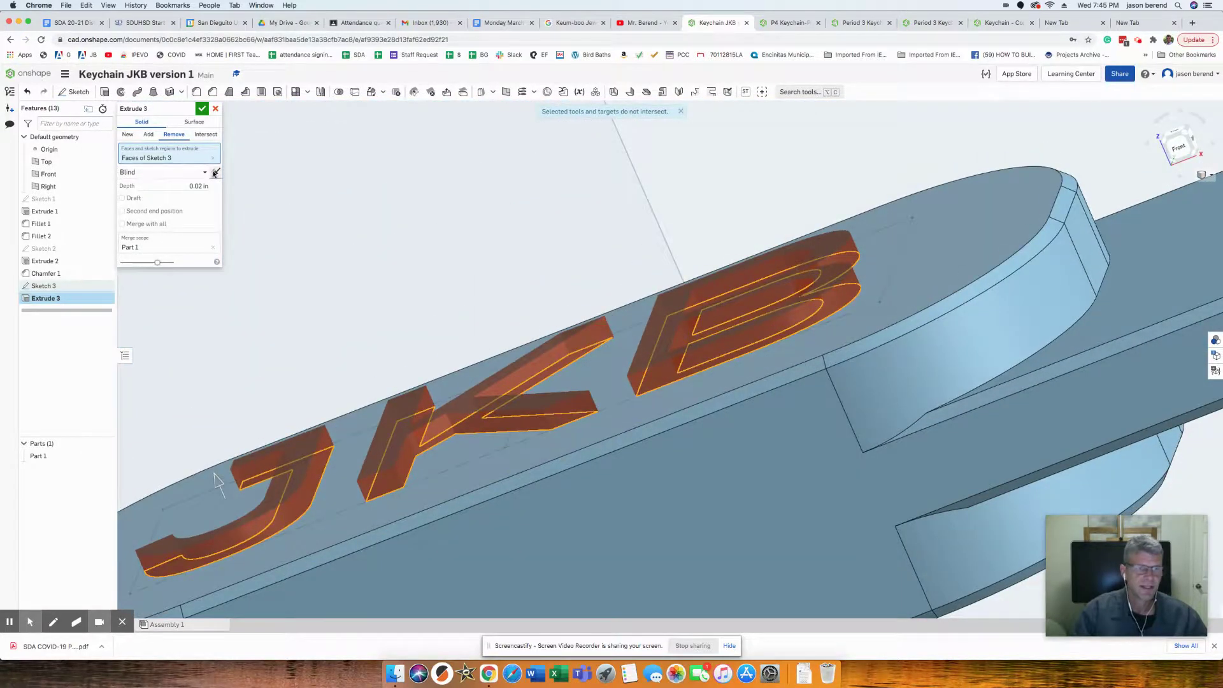
{"action": "left_click", "coordinate": [215, 172]}
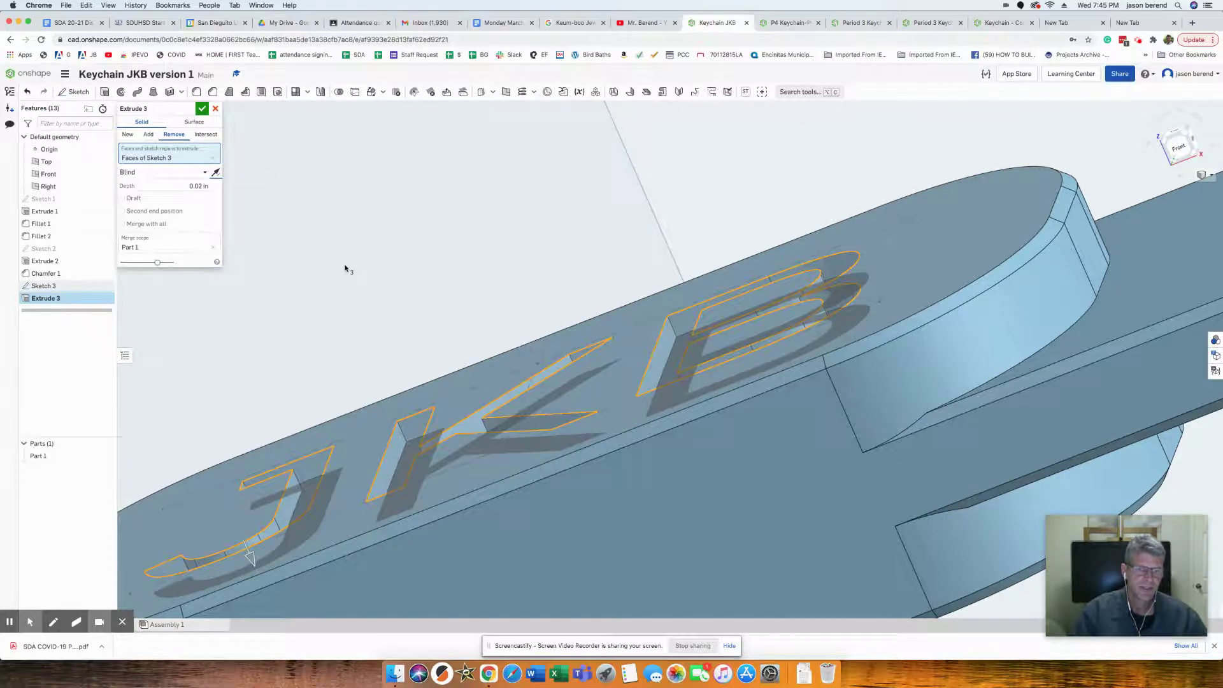
{"action": "right_click_drag", "start_coordinate": [372, 282], "coordinate": [375, 317]}
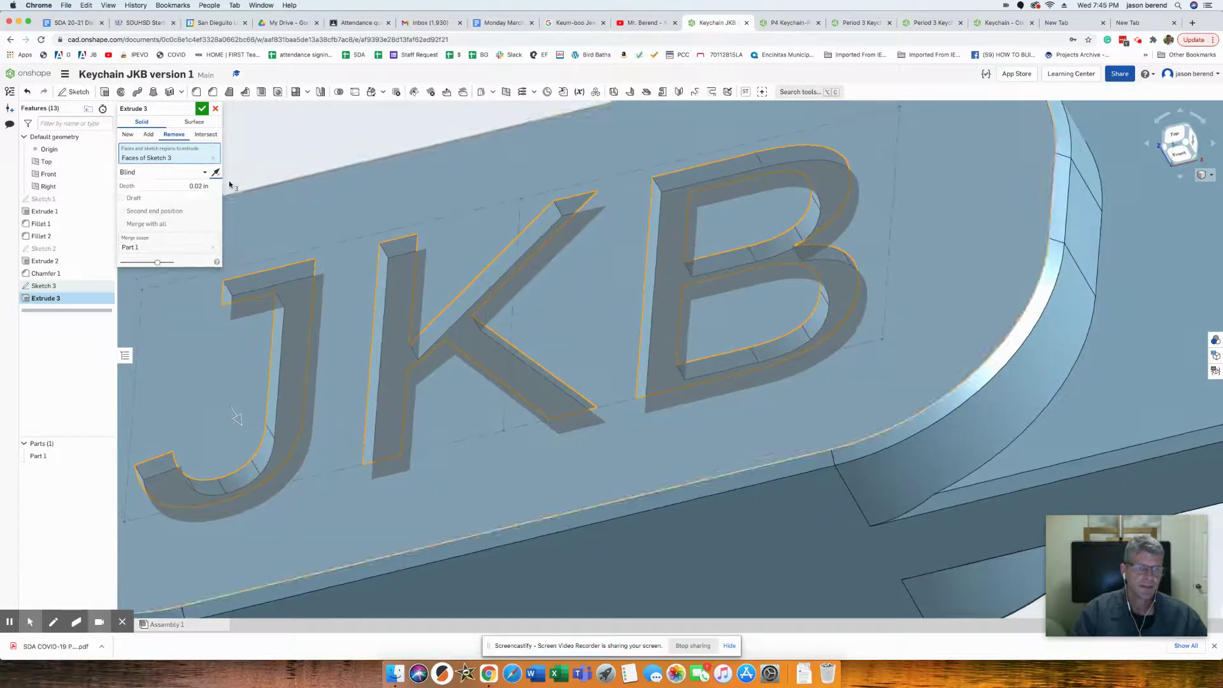
{"action": "left_click", "coordinate": [201, 109]}
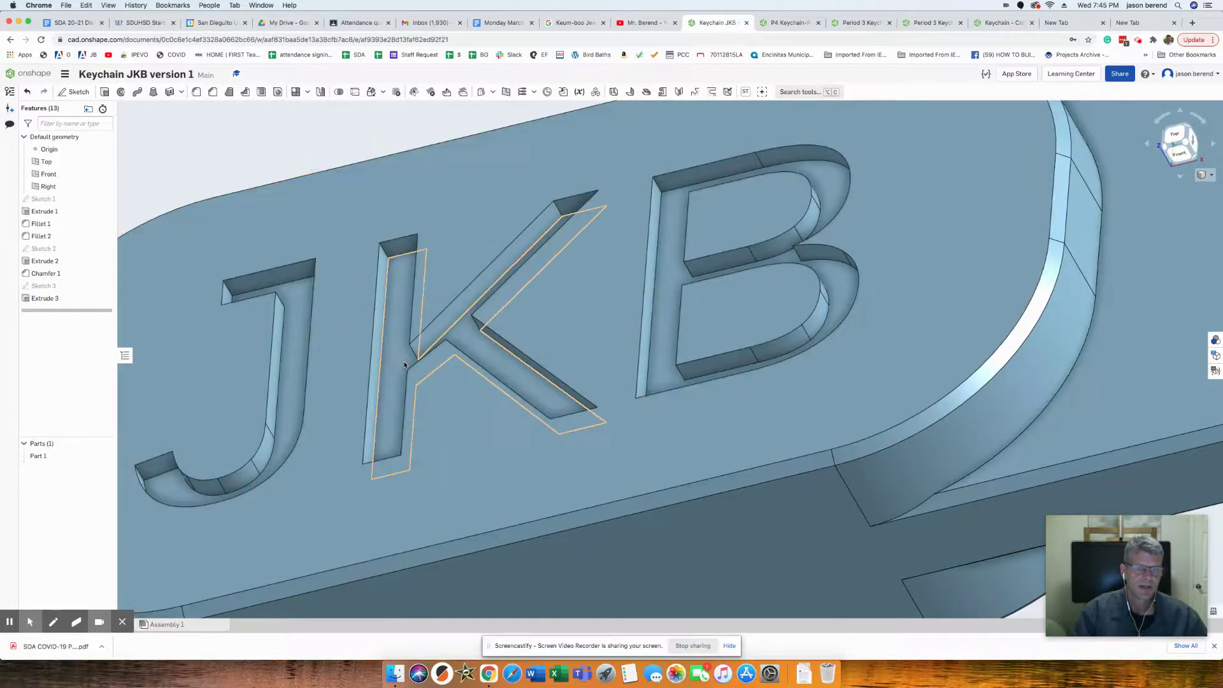
Start a sketch on the bottom face of the thick body section.
{"action": "scroll", "coordinate": [404, 361], "scroll_direction": "down", "scroll_amount": 3}
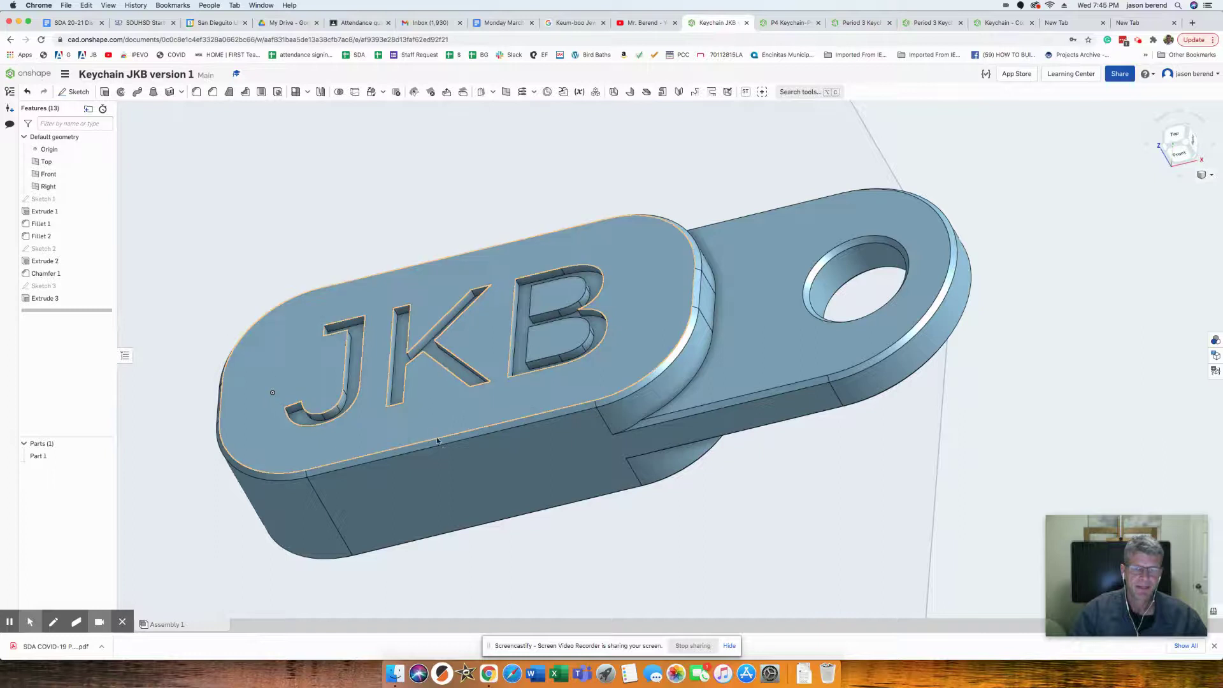
{"action": "left_click", "coordinate": [510, 515]}
{"action": "right_click_drag", "start_coordinate": [509, 516], "coordinate": [453, 385]}
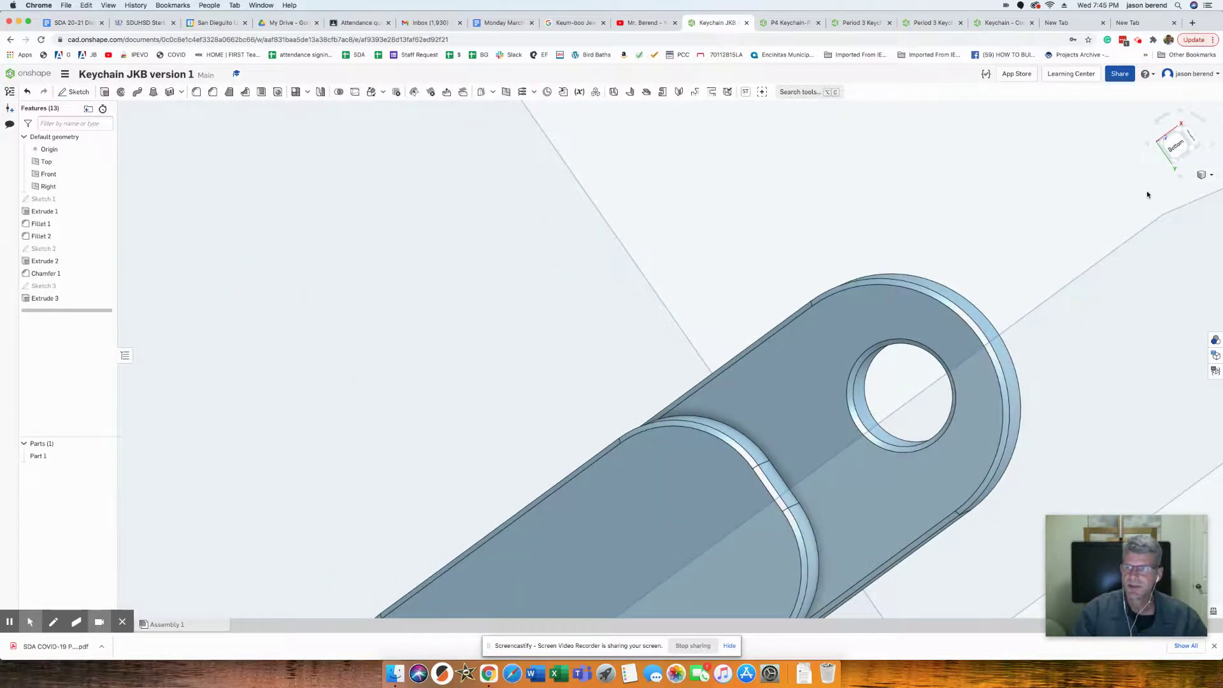
{"action": "left_click", "coordinate": [1175, 156]}
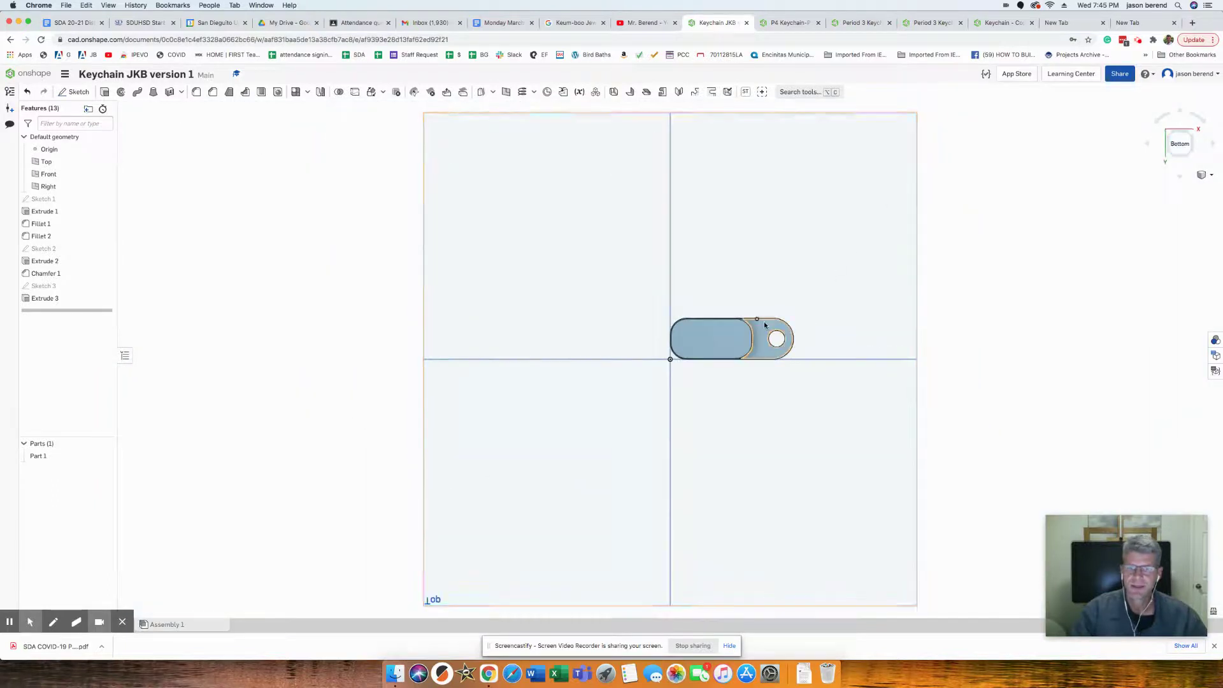
{"action": "scroll", "coordinate": [761, 325], "scroll_direction": "up", "scroll_amount": 4}
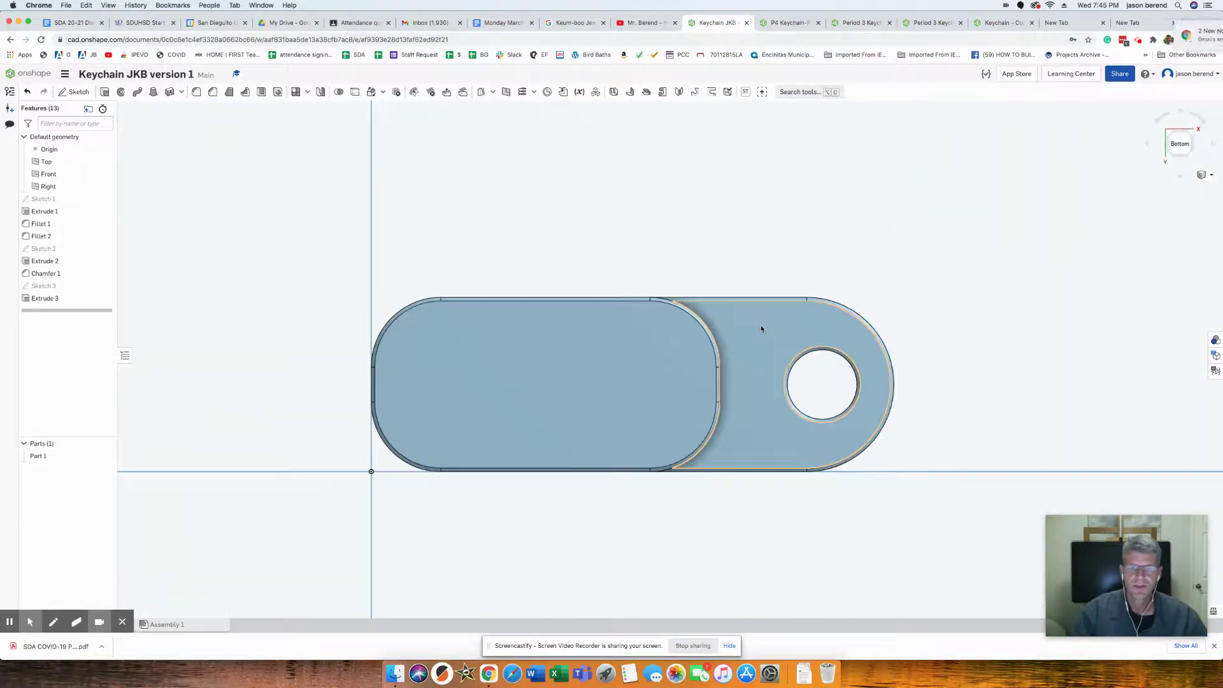
{"action": "left_click", "coordinate": [87, 96]}
{"action": "left_click", "coordinate": [534, 416]}
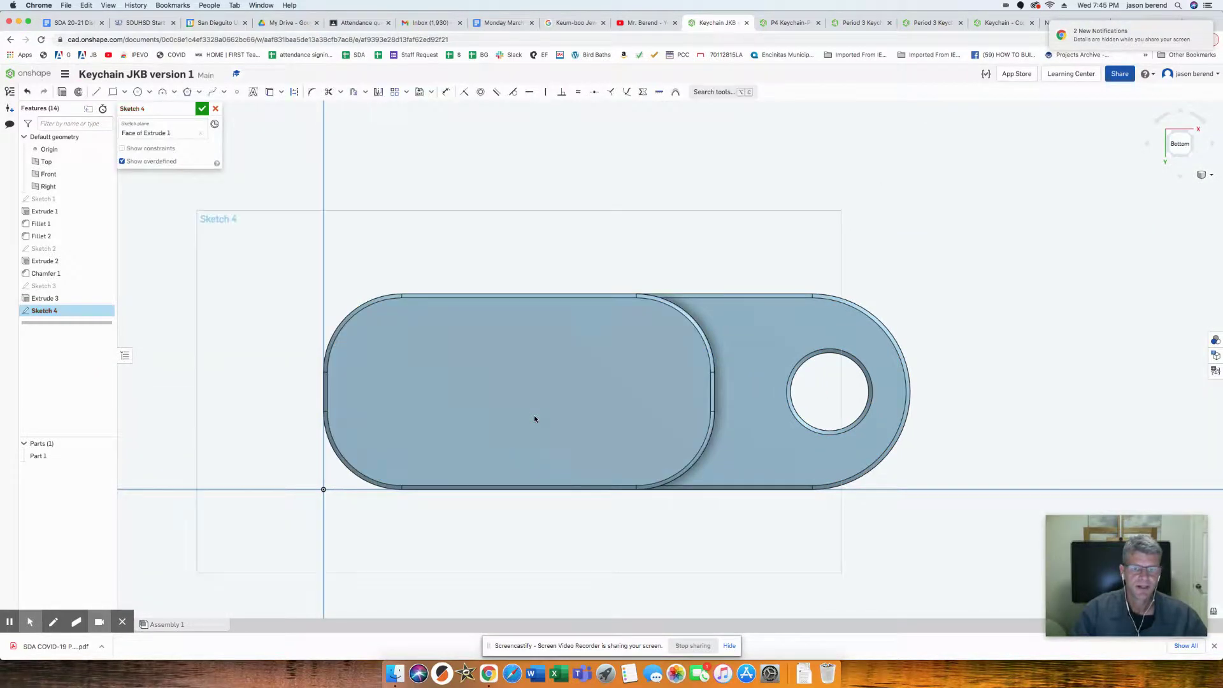
Add the phone number as Open Sans sketch text on the body's bottom face, in a box about 2.71 in wide.
{"action": "left_click", "coordinate": [253, 93]}
{"action": "left_click_drag", "start_coordinate": [359, 448], "coordinate": [674, 326]}
{"action": "type", "text": "760.123"}
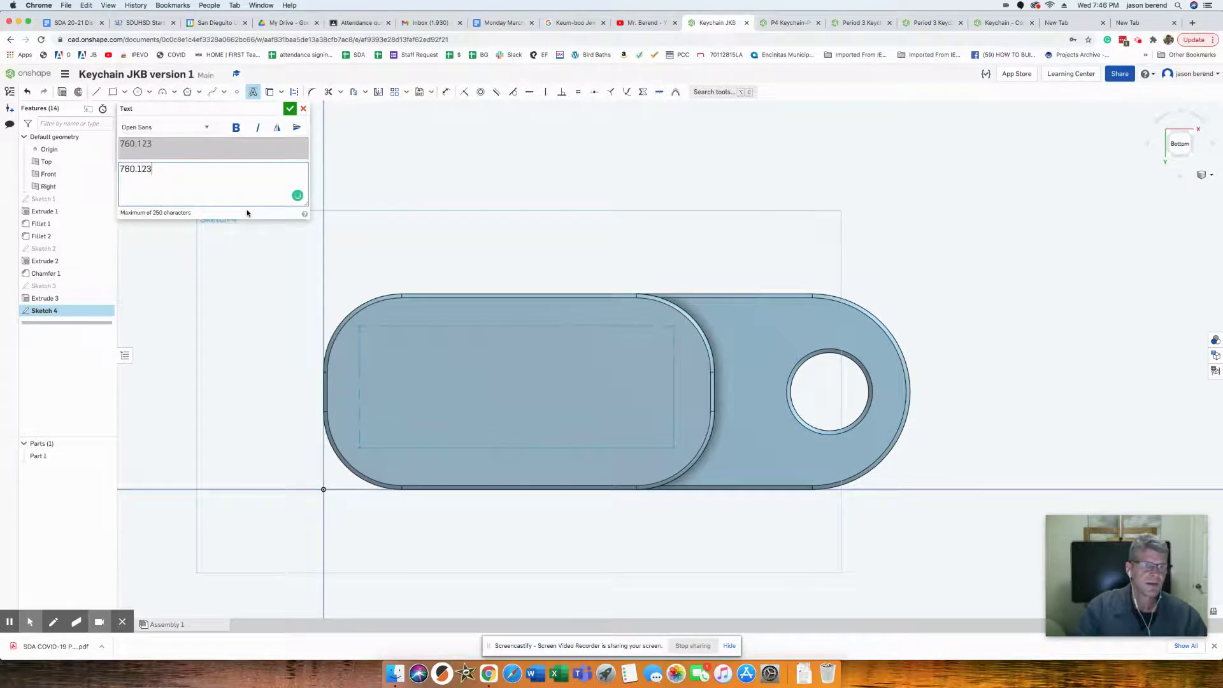
{"action": "type", "text": ".4567"}
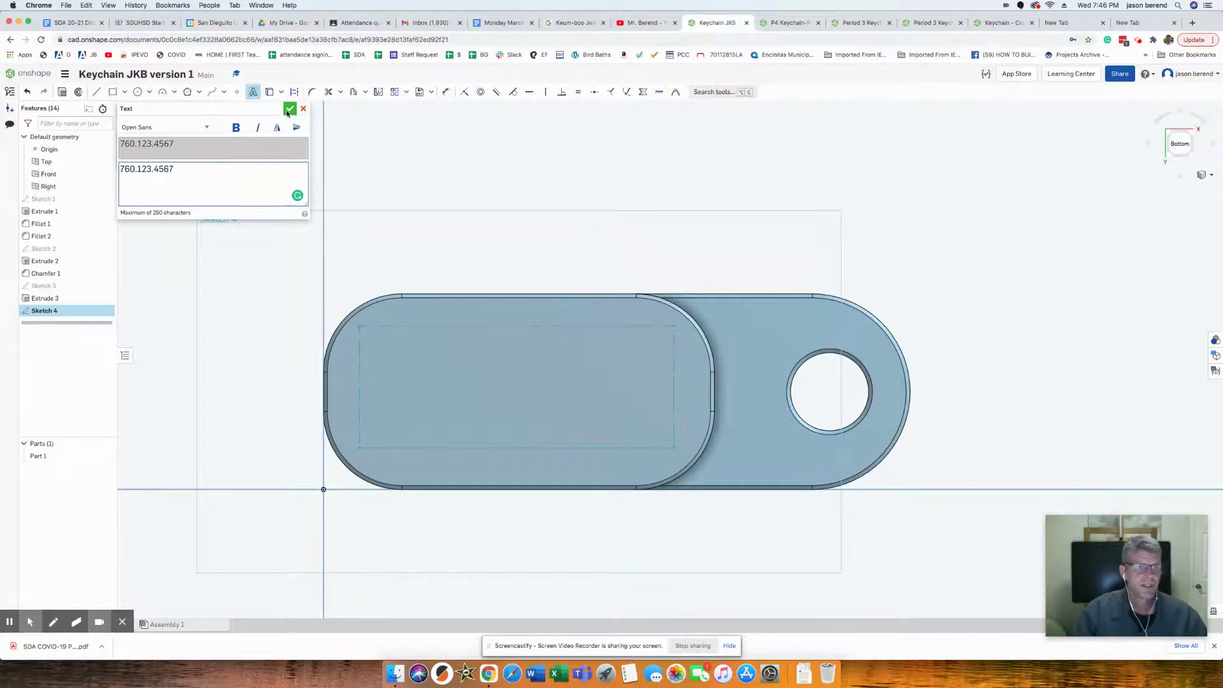
{"action": "left_click", "coordinate": [207, 128]}
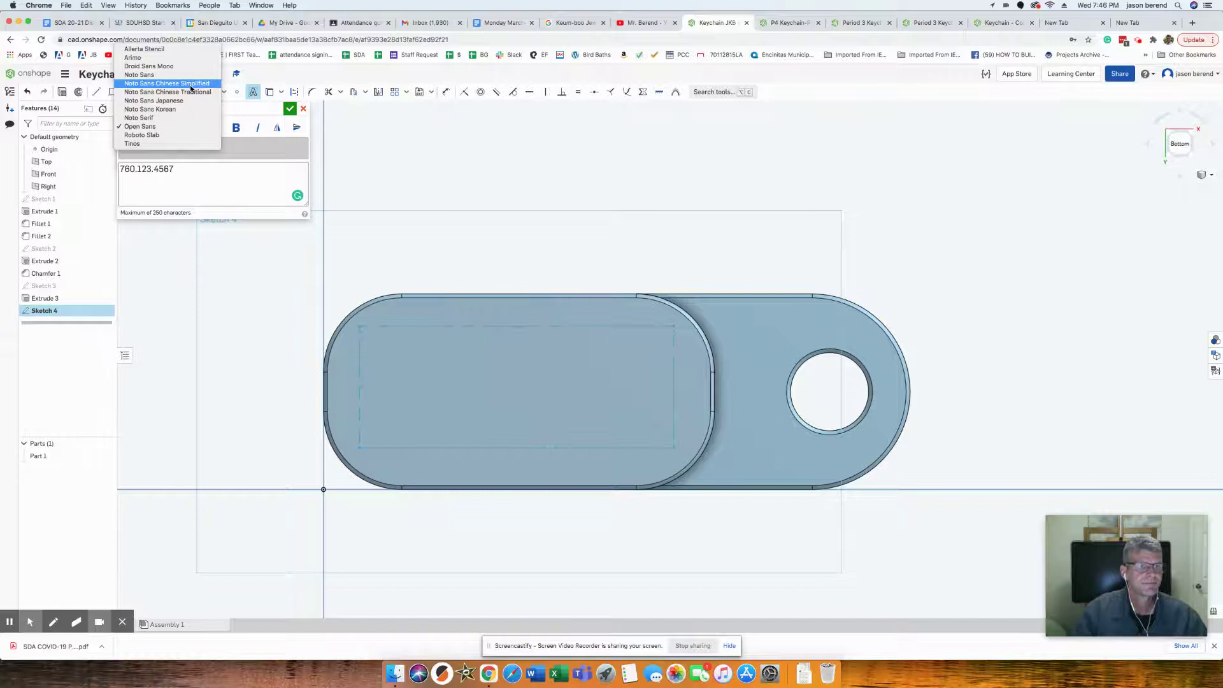
{"action": "left_click", "coordinate": [156, 127]}
{"action": "left_click", "coordinate": [289, 109]}
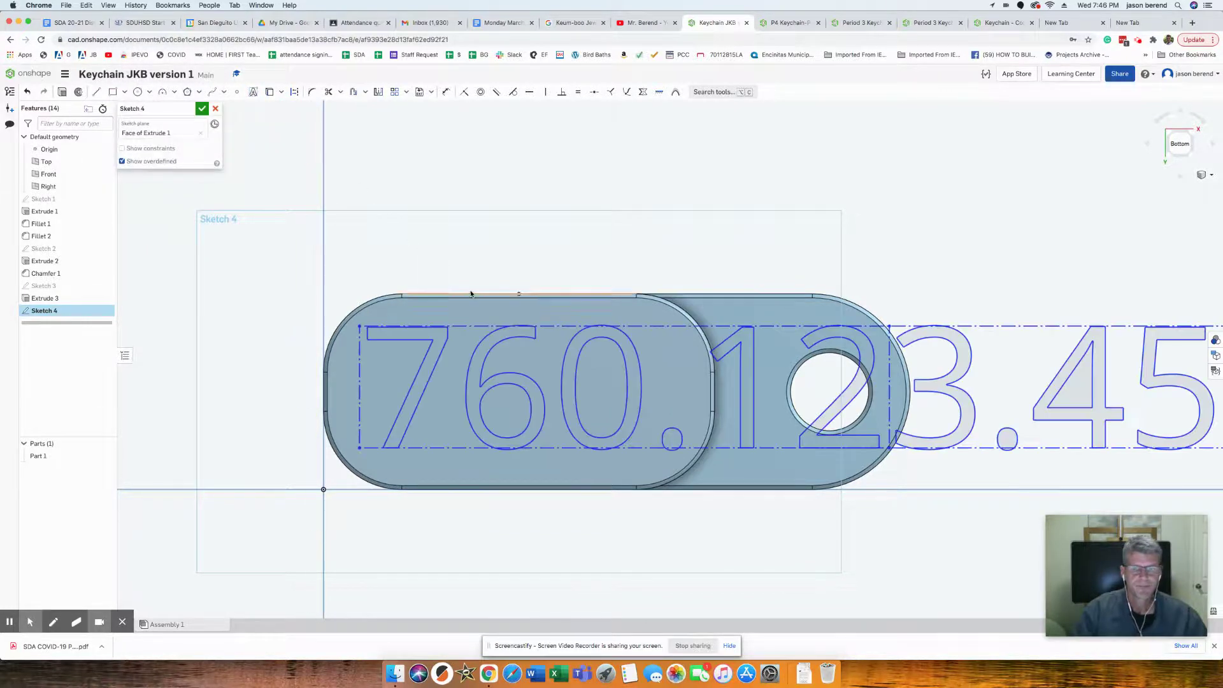
Dimension the phone number text box's width as 0.75 in.
{"action": "scroll", "coordinate": [665, 329], "scroll_direction": "down", "scroll_amount": 4}
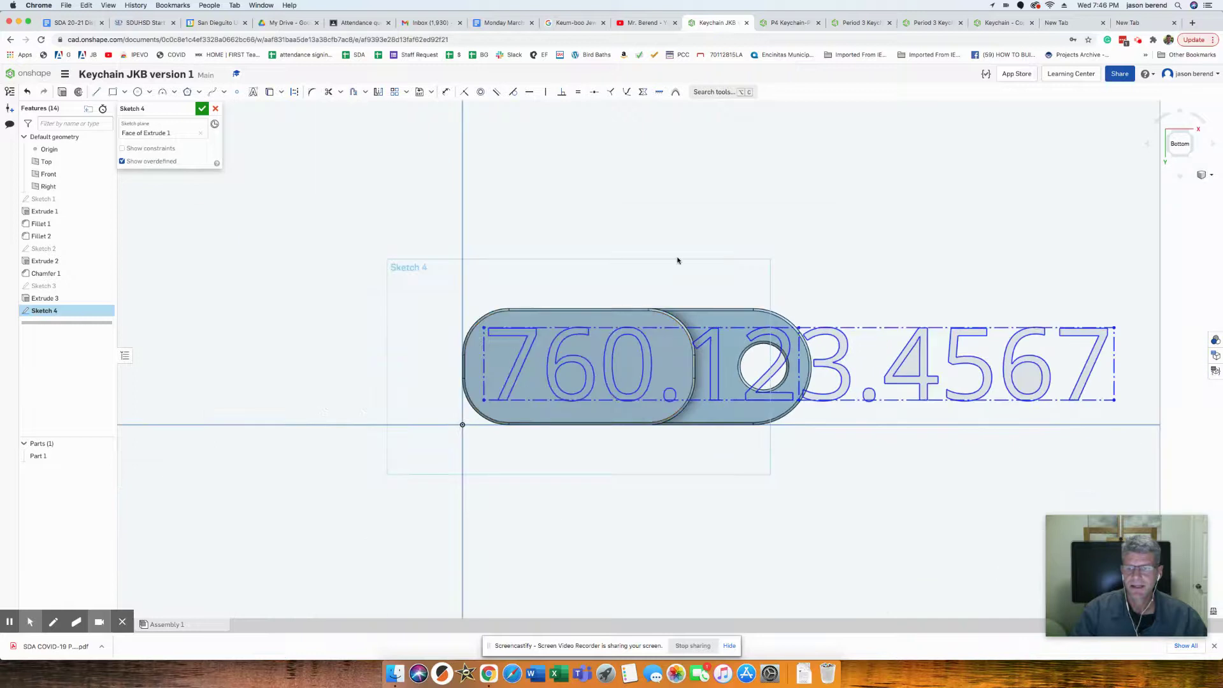
{"action": "left_click", "coordinate": [446, 92]}
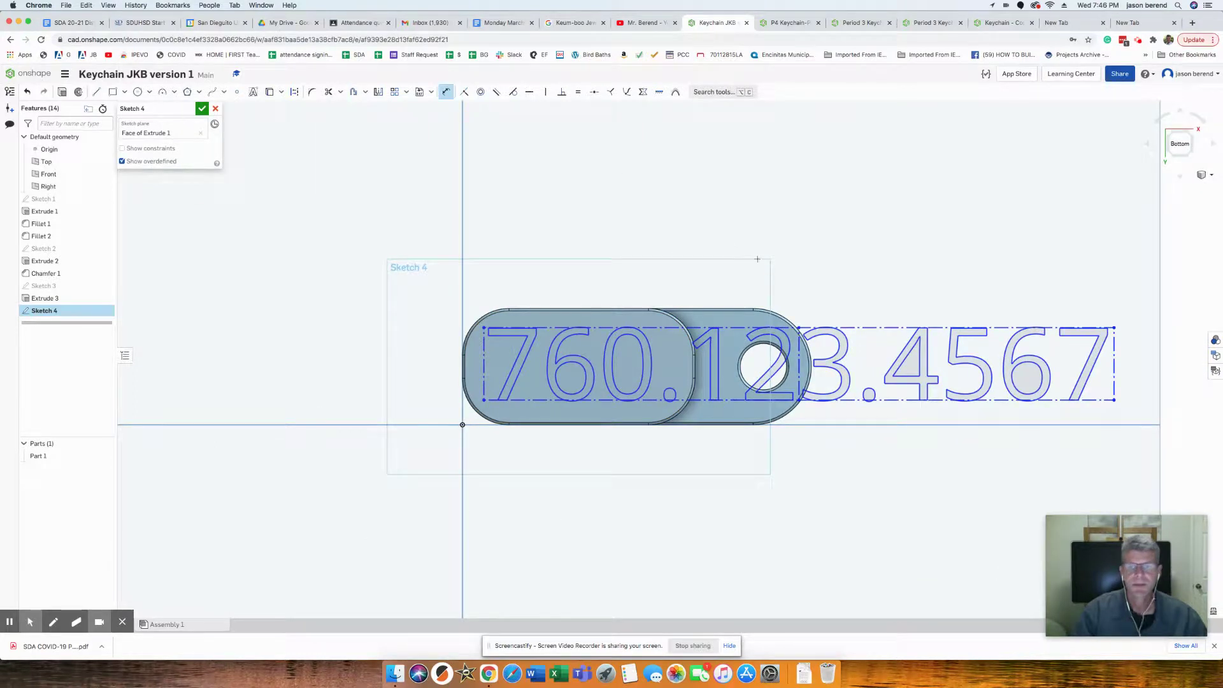
{"action": "left_click", "coordinate": [856, 328]}
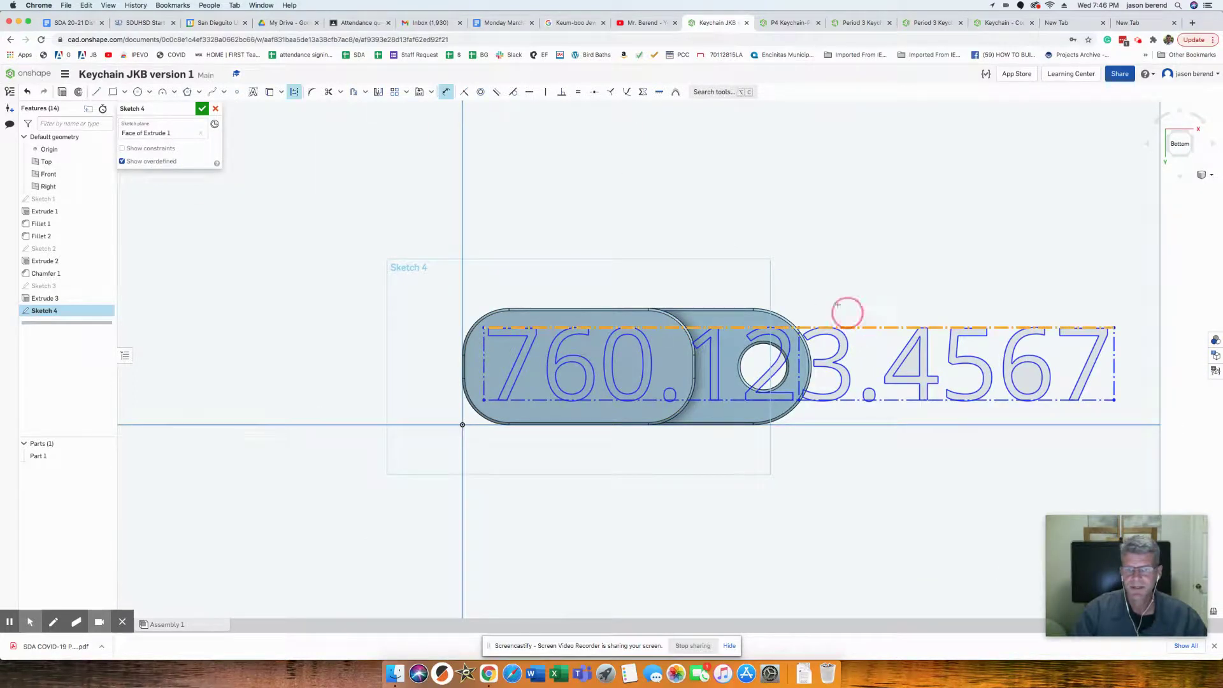
{"action": "left_click", "coordinate": [821, 270]}
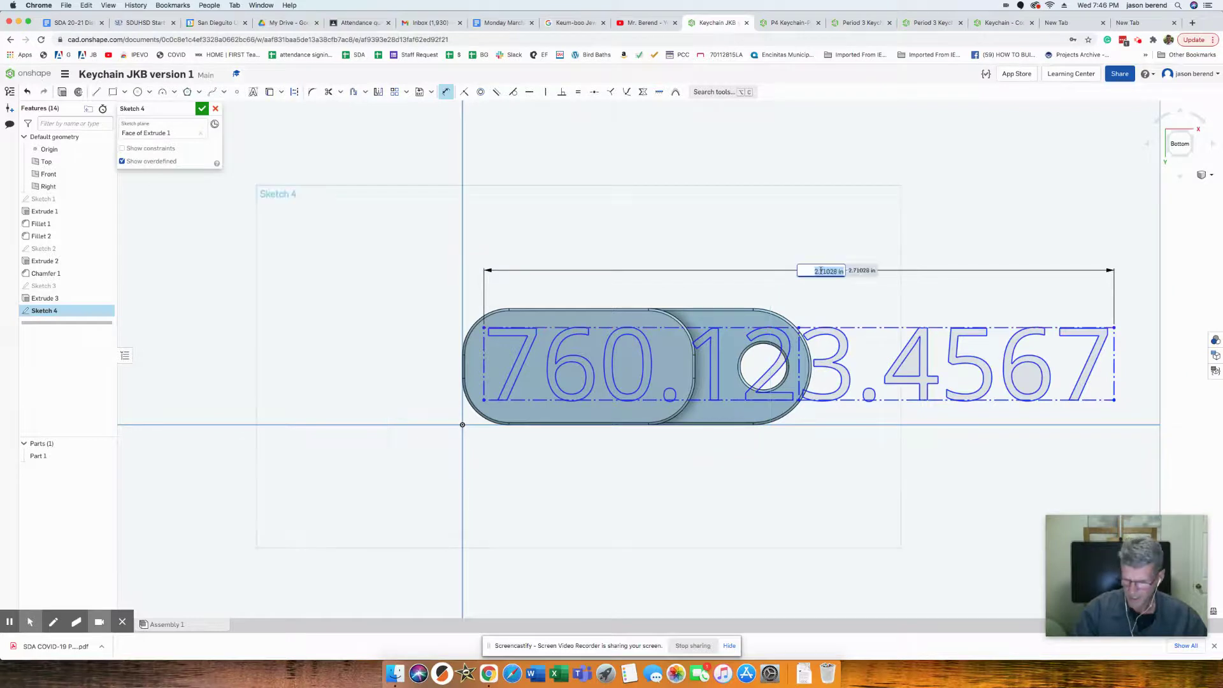
{"action": "type", "text": ".75"}
{"action": "key", "text": "Return"}
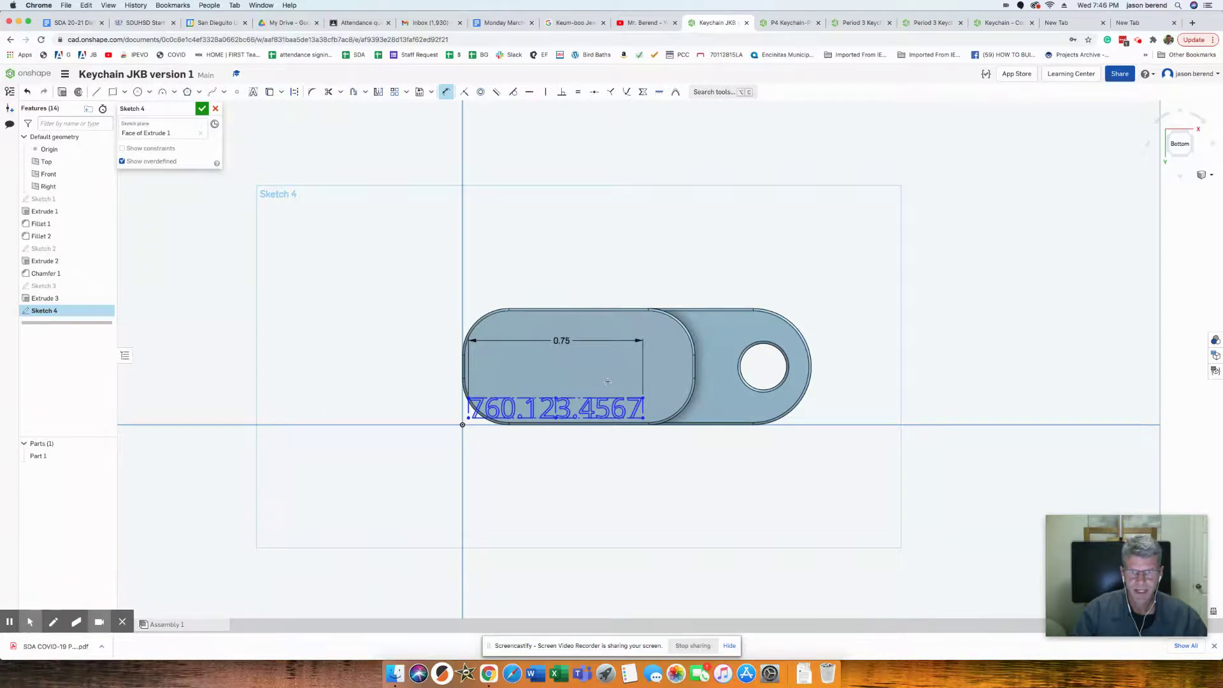
Dimension the phone number text box's upper edge 0.2 in from the body's long straight edge opposite the origin.
{"action": "left_click", "coordinate": [608, 396]}
{"action": "left_click", "coordinate": [712, 345]}
{"action": "type", "text": ".1"}
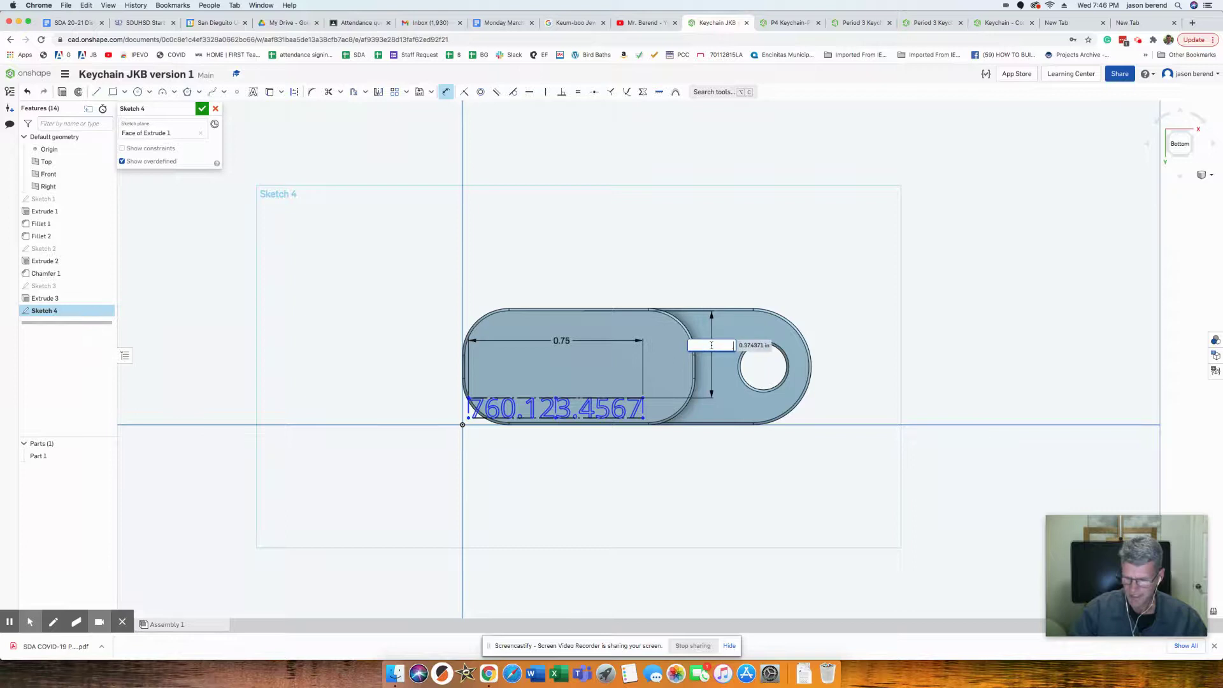
{"action": "type", "text": "2"}
{"action": "key", "text": "Return"}
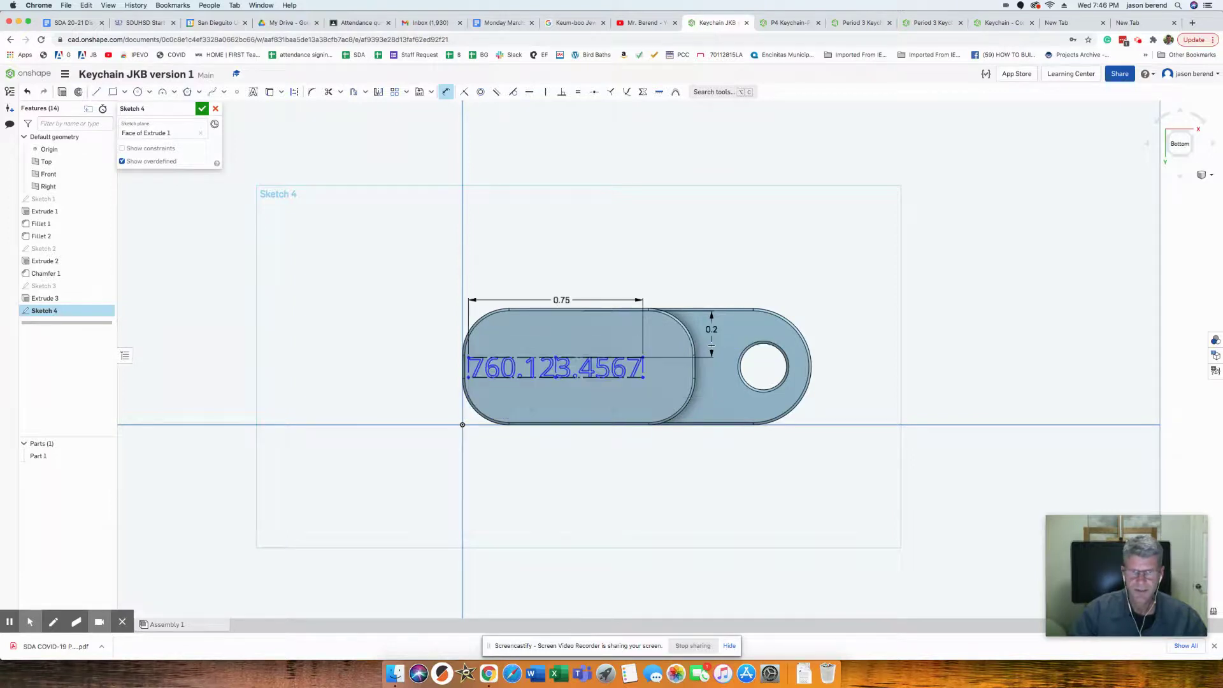
Dimension the phone number text box's end edge 0.17 in from the body's rounded end nearest the key-ring hole.
{"action": "key", "text": "d"}
{"action": "left_click", "coordinate": [644, 368]}
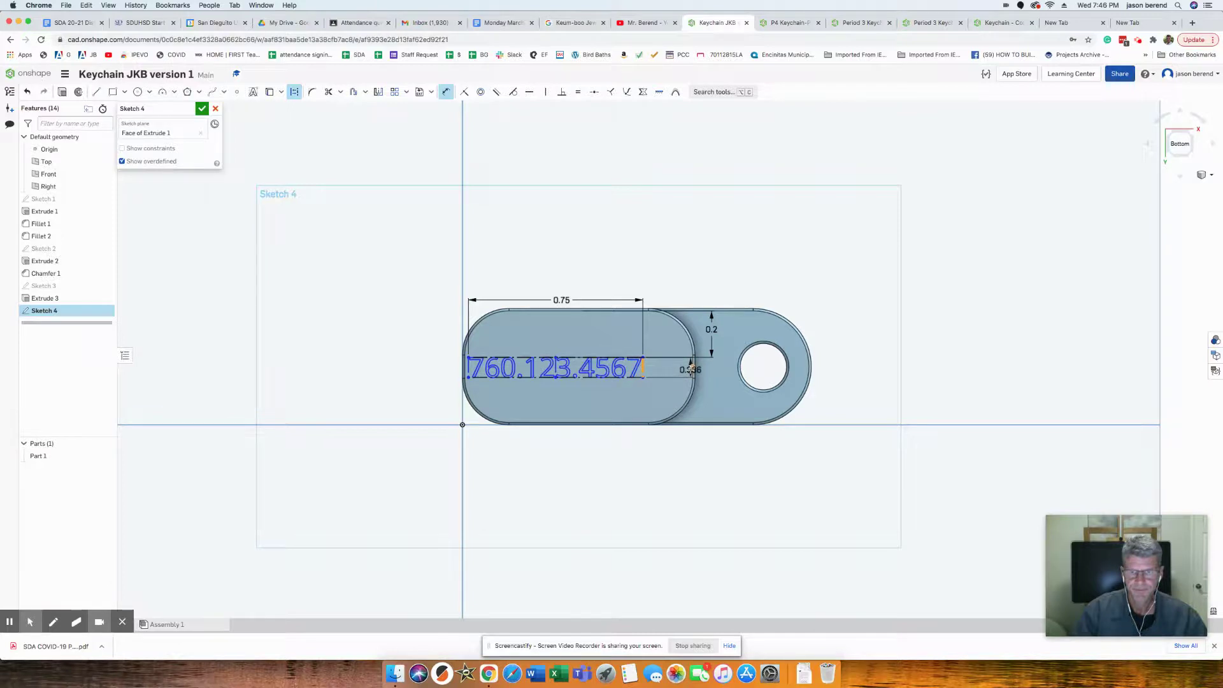
{"action": "scroll", "coordinate": [691, 369], "scroll_direction": "up", "scroll_amount": 10}
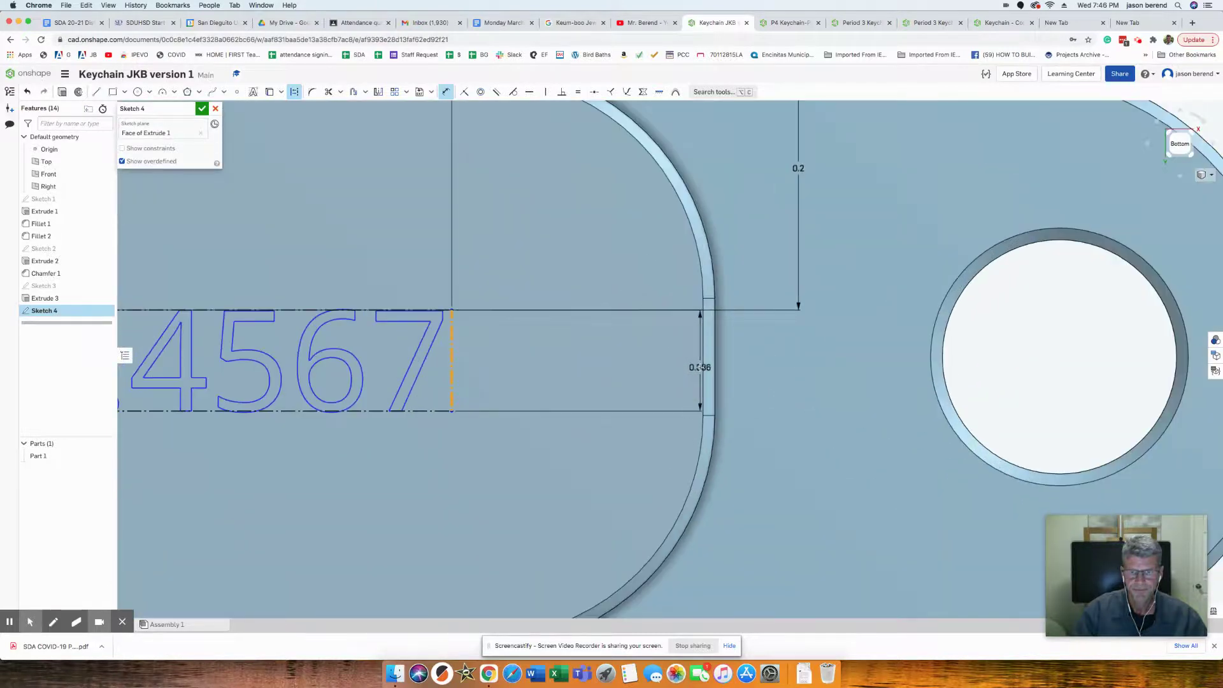
{"action": "left_click", "coordinate": [703, 373]}
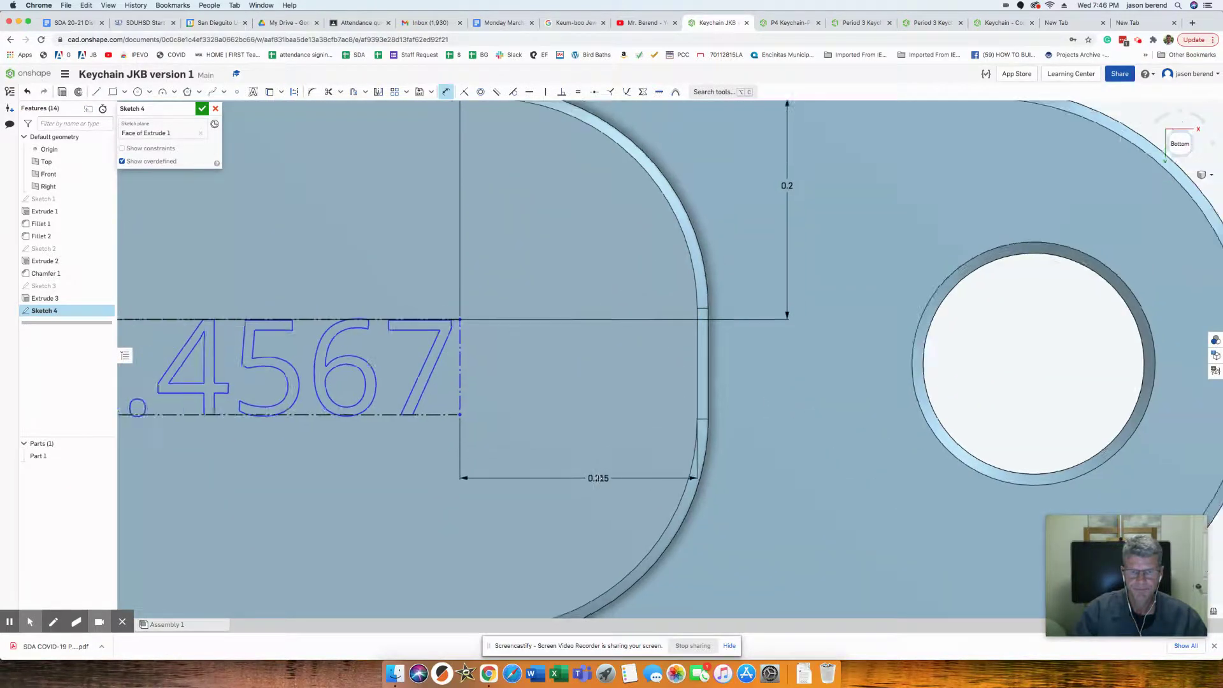
{"action": "scroll", "coordinate": [592, 484], "scroll_direction": "down", "scroll_amount": 5}
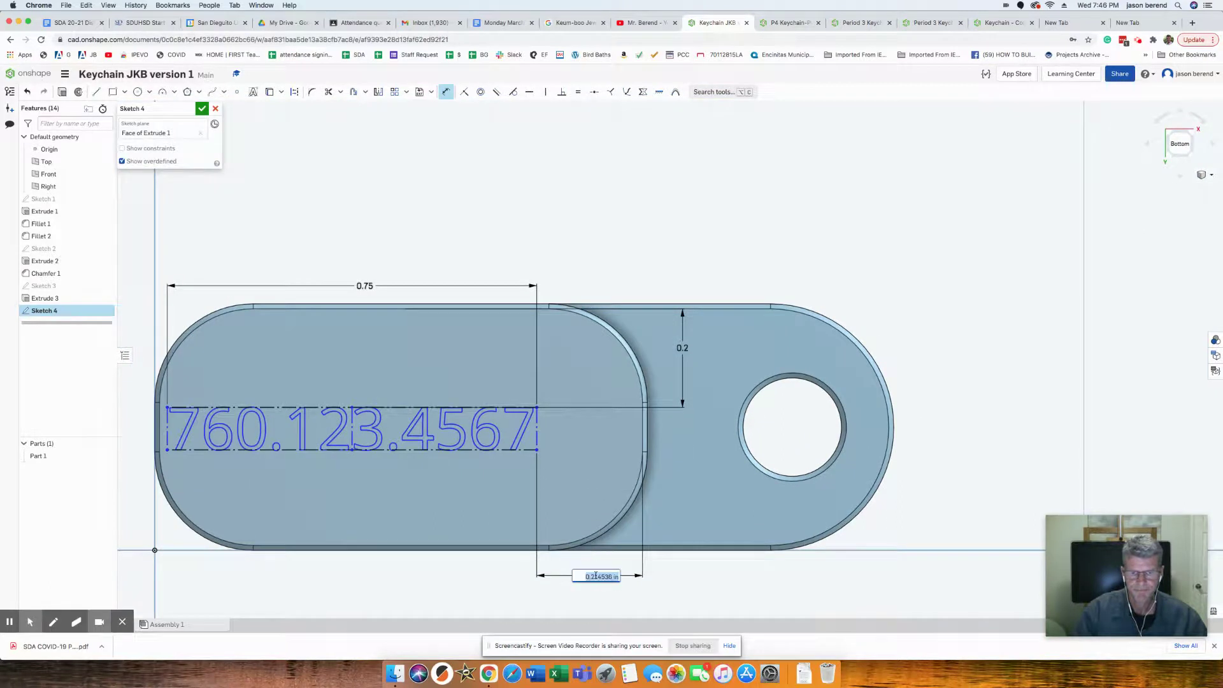
{"action": "left_click", "coordinate": [594, 575]}
{"action": "type", "text": ".17"}
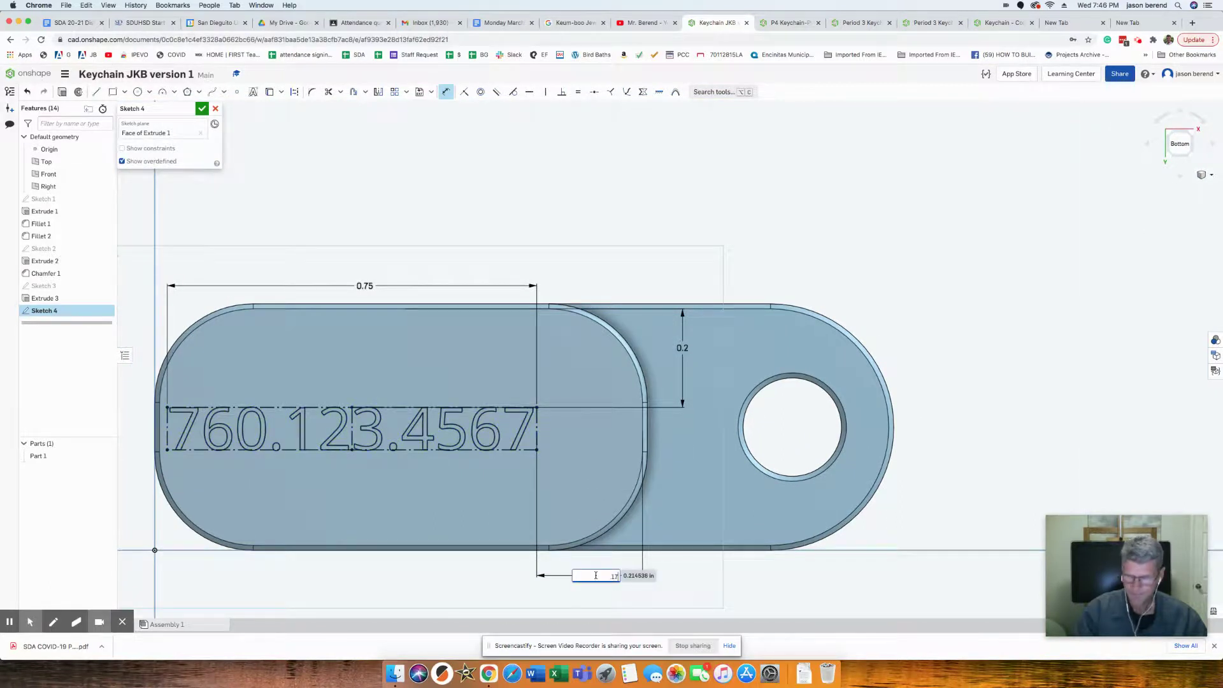
{"action": "key", "text": "Return"}
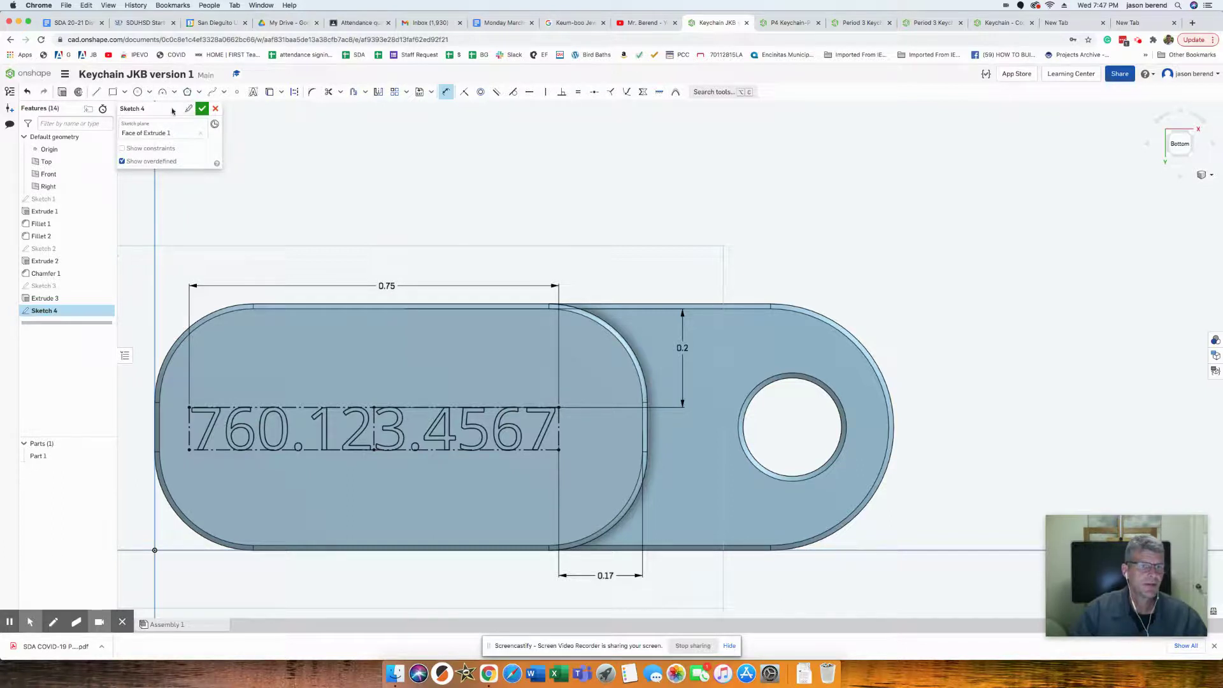
Extrude the phone number sketch 0.02 in as raised text added to the body's bottom face.
{"action": "left_click", "coordinate": [62, 93]}
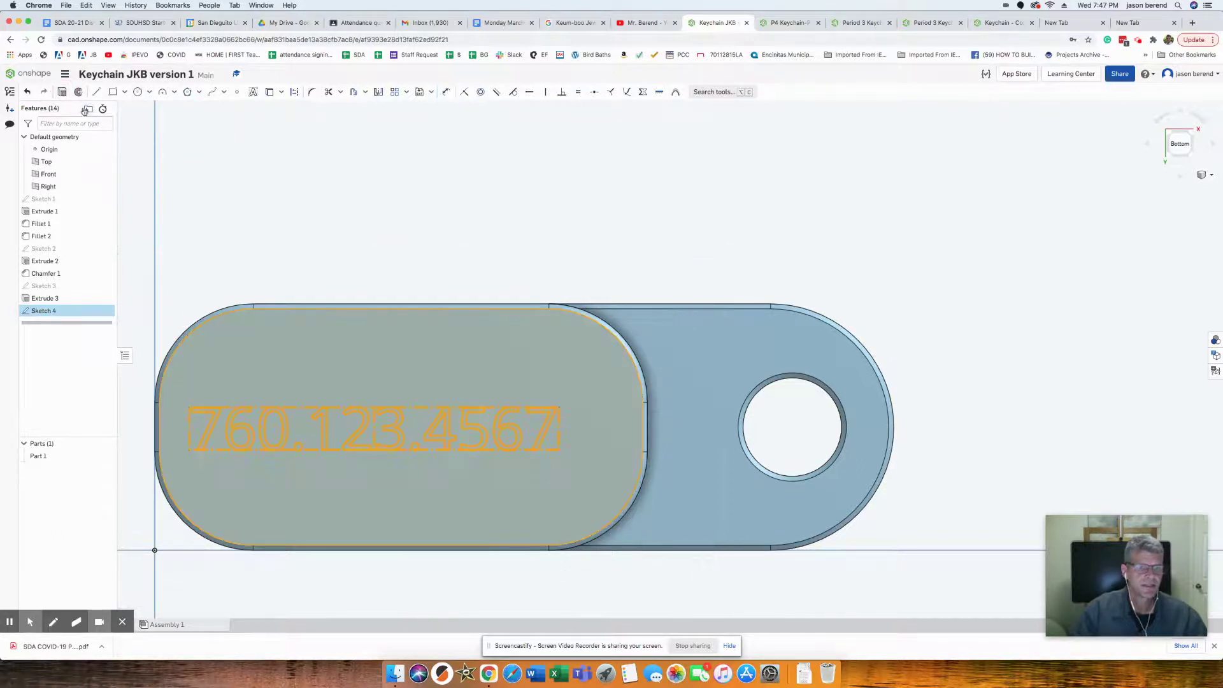
{"action": "right_click_drag", "start_coordinate": [401, 284], "coordinate": [390, 289]}
{"action": "left_click", "coordinate": [199, 186]}
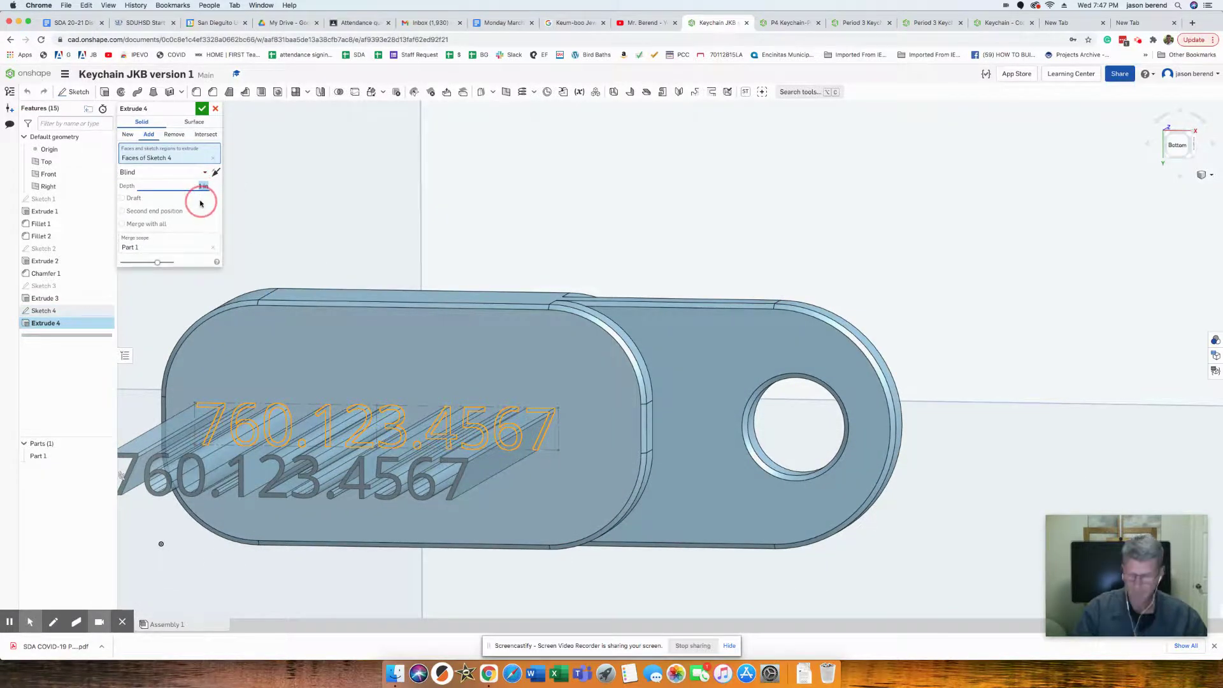
{"action": "type", "text": ".02"}
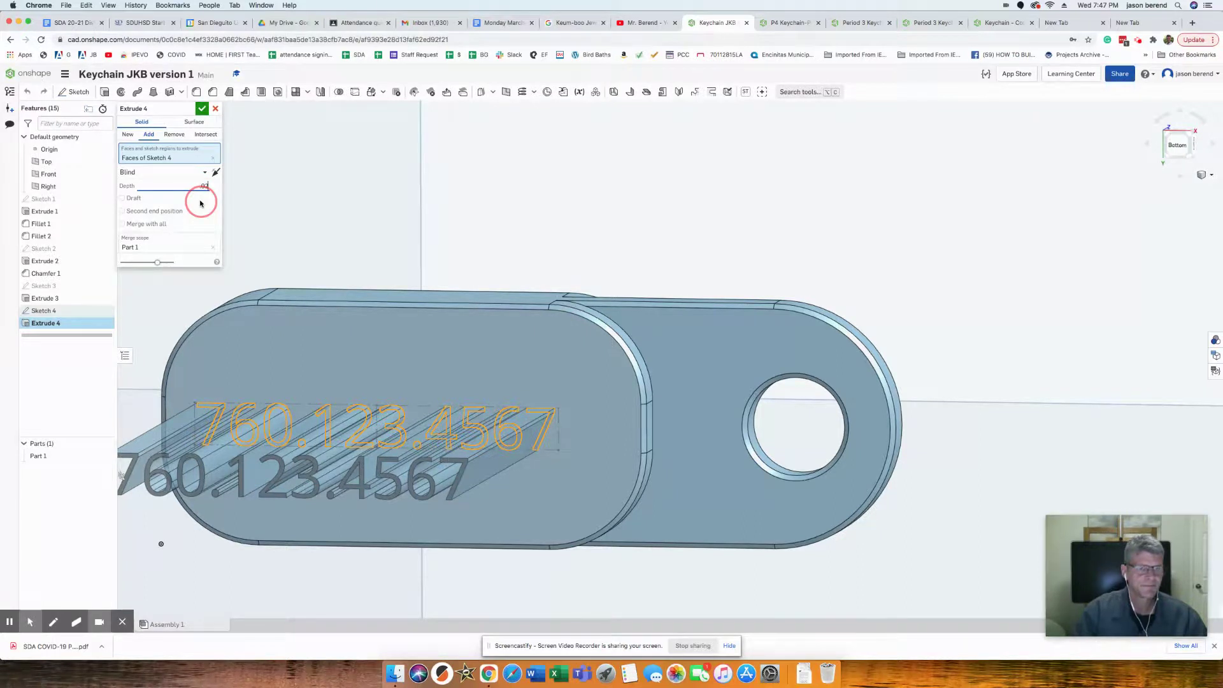
{"action": "key", "text": "Return"}
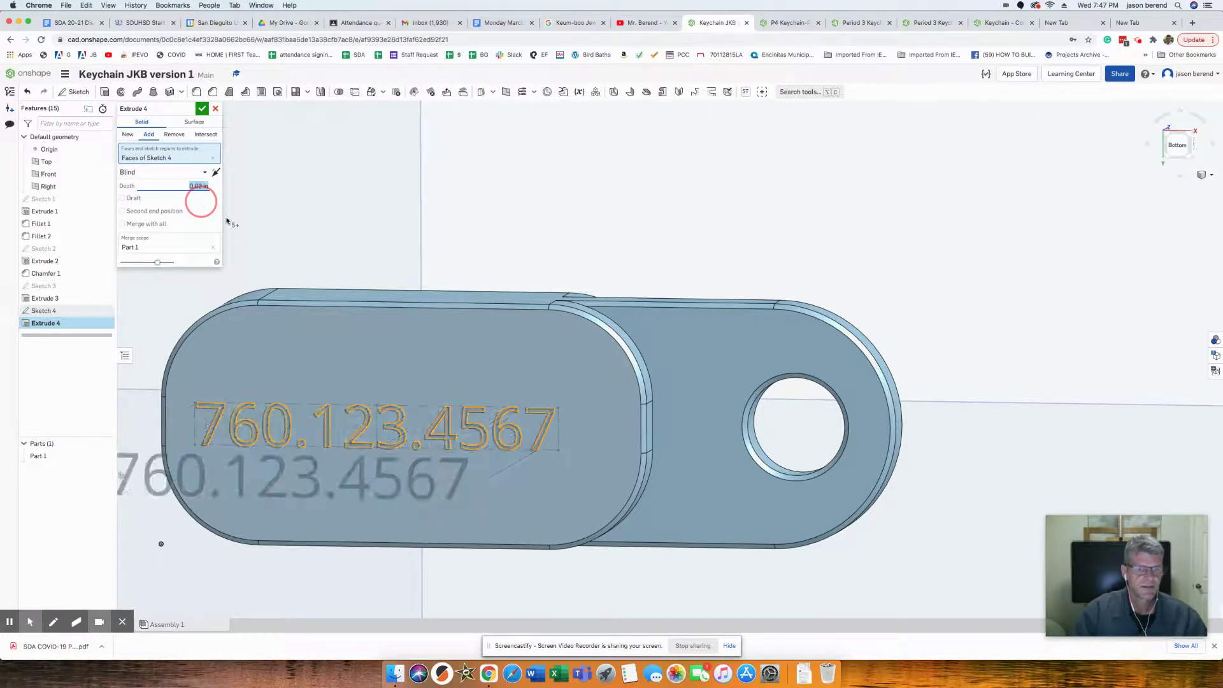
{"action": "right_click_drag", "start_coordinate": [444, 386], "coordinate": [436, 428]}
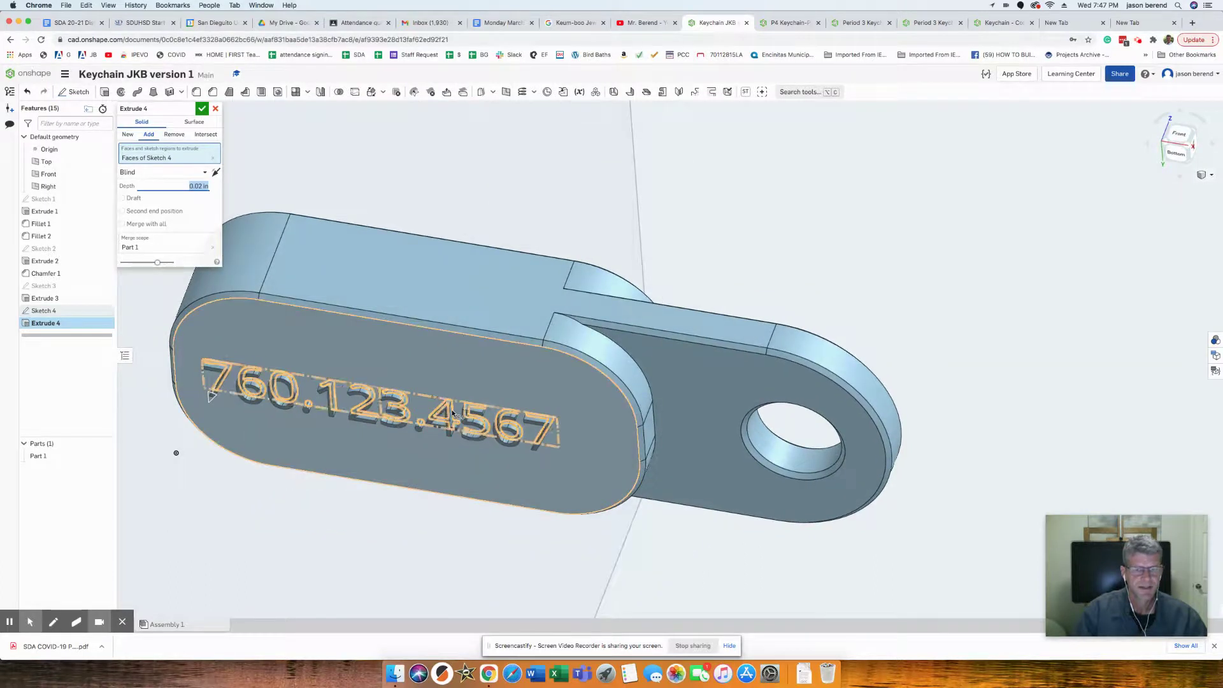
{"action": "scroll", "coordinate": [445, 420], "scroll_direction": "down", "scroll_amount": 2}
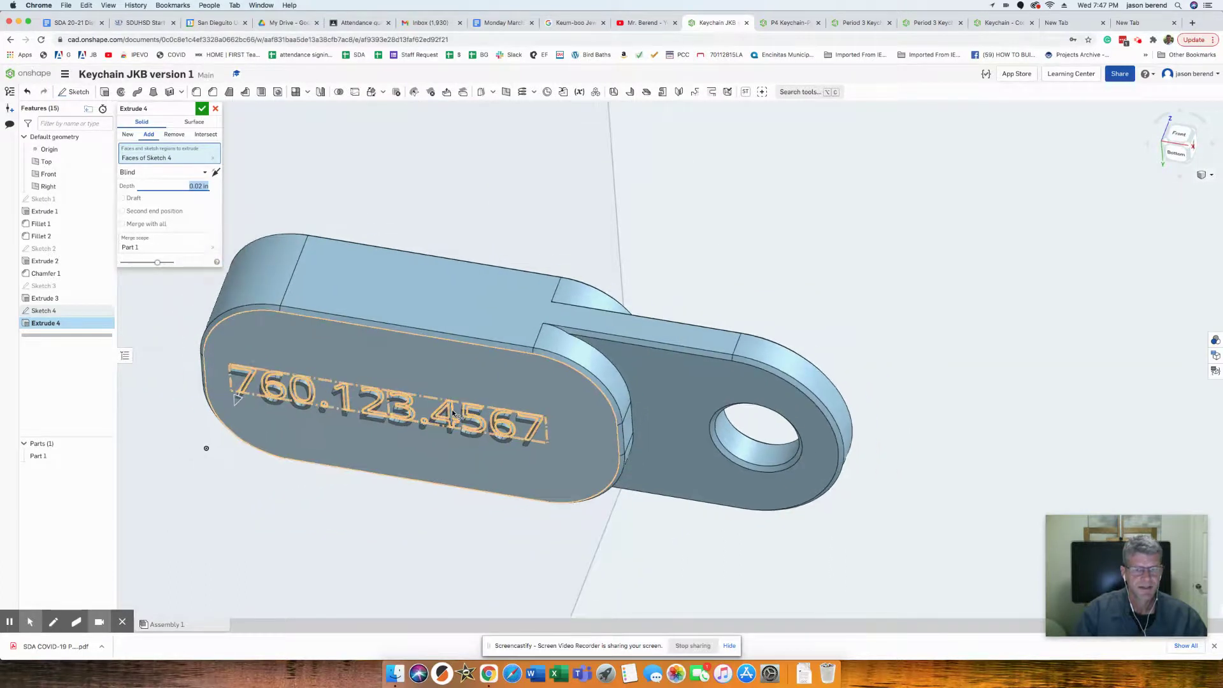
{"action": "left_click", "coordinate": [202, 109]}
Reopen Sketch 1 and dimension the thick body's height along its outer end edge.
{"action": "right_click_drag", "start_coordinate": [429, 306], "coordinate": [430, 387]}
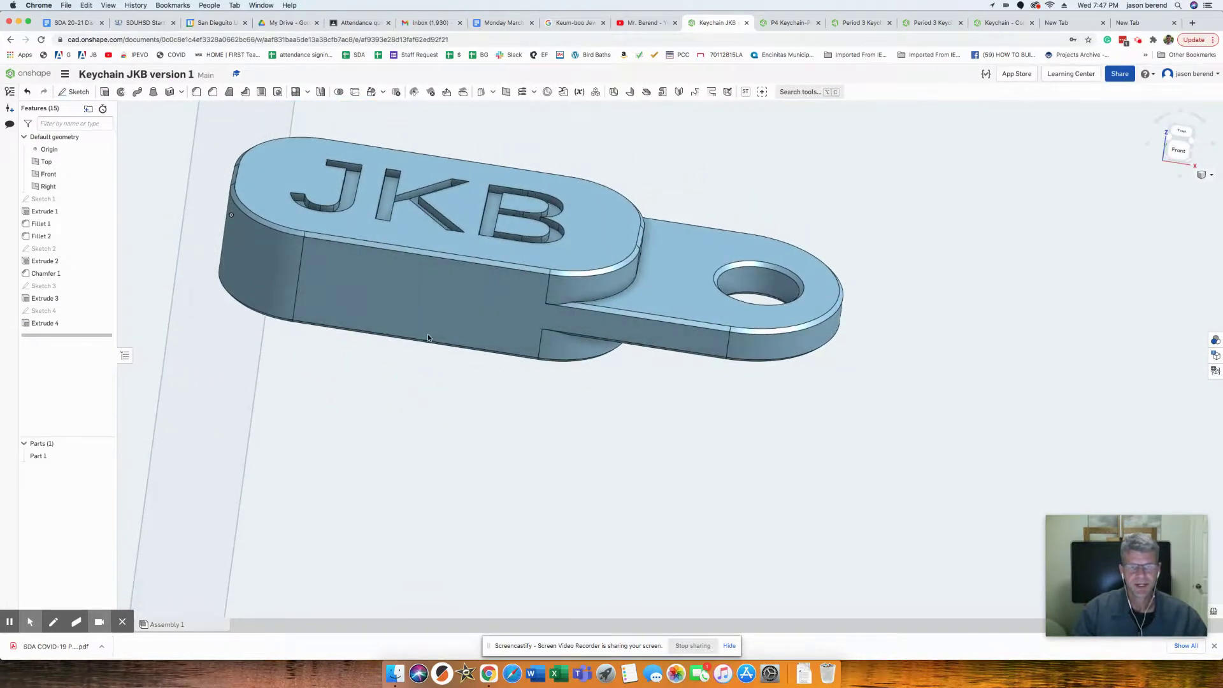
{"action": "scroll", "coordinate": [438, 261], "scroll_direction": "down", "scroll_amount": 2}
{"action": "middle_click_drag", "start_coordinate": [437, 261], "coordinate": [468, 349]}
{"action": "mouse_move", "coordinate": [468, 352]}
{"action": "right_mouse_down"}
{"action": "mouse_move", "coordinate": [473, 379]}
{"action": "mouse_move", "coordinate": [461, 374]}
{"action": "right_mouse_up"}
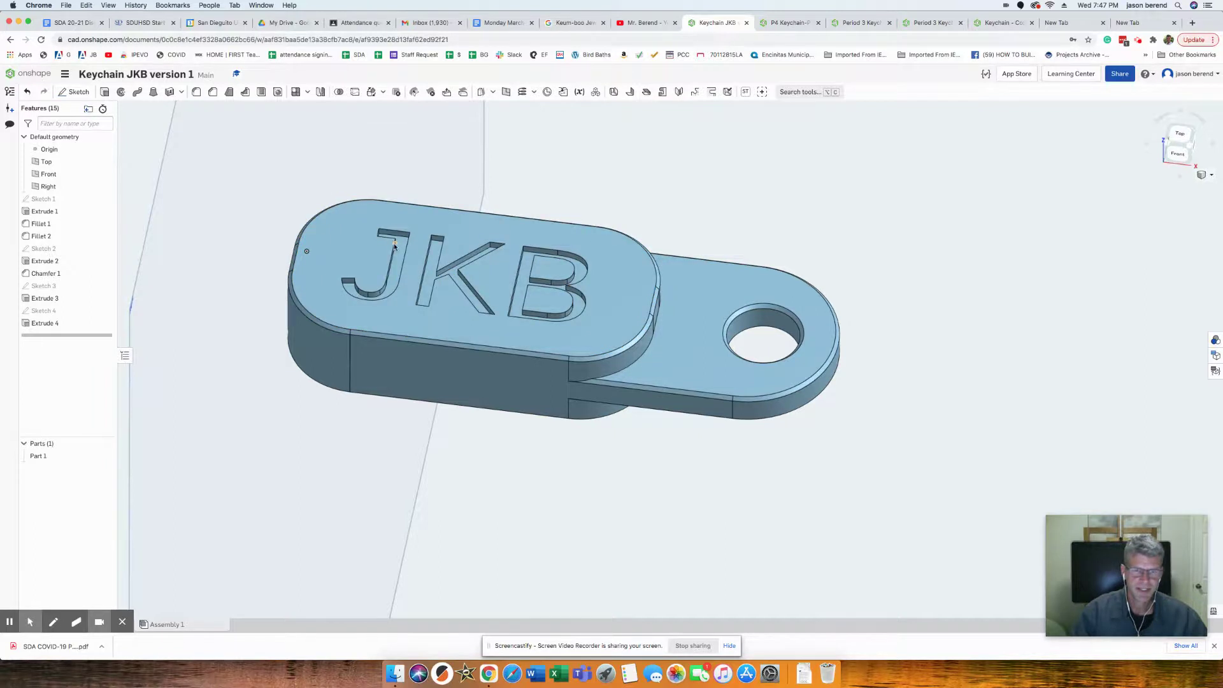
{"action": "scroll", "coordinate": [277, 325], "scroll_direction": "down", "scroll_amount": 2}
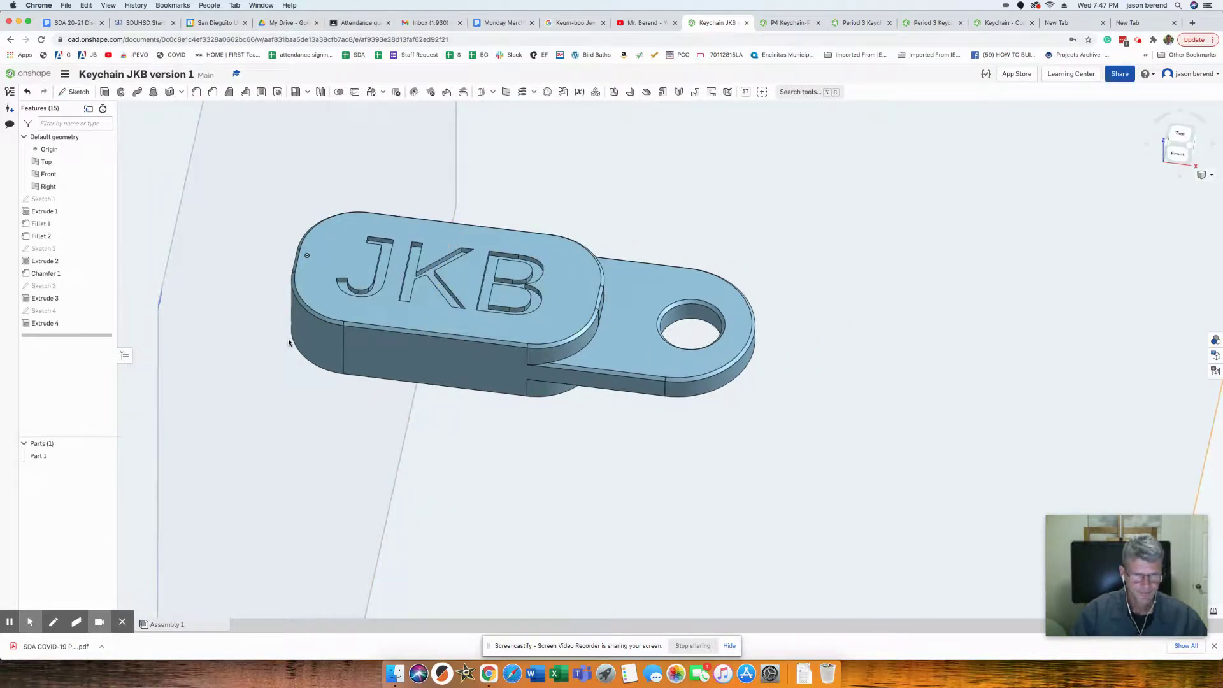
{"action": "double_click", "coordinate": [40, 199]}
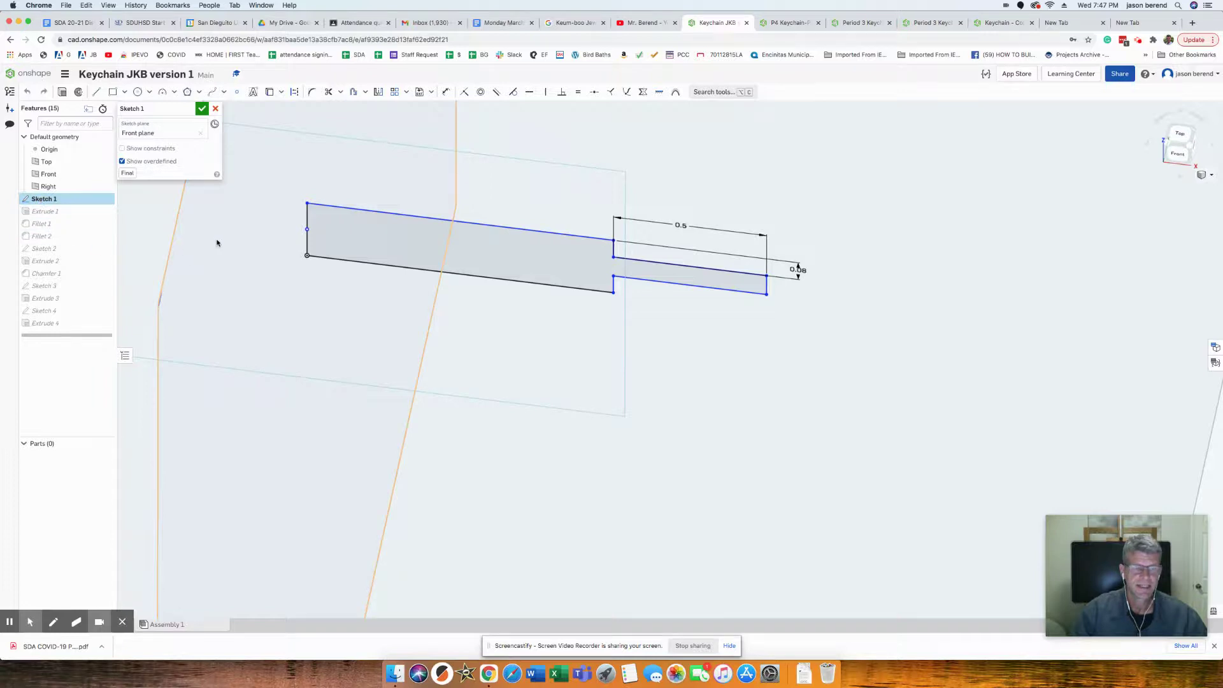
{"action": "left_click", "coordinate": [446, 92]}
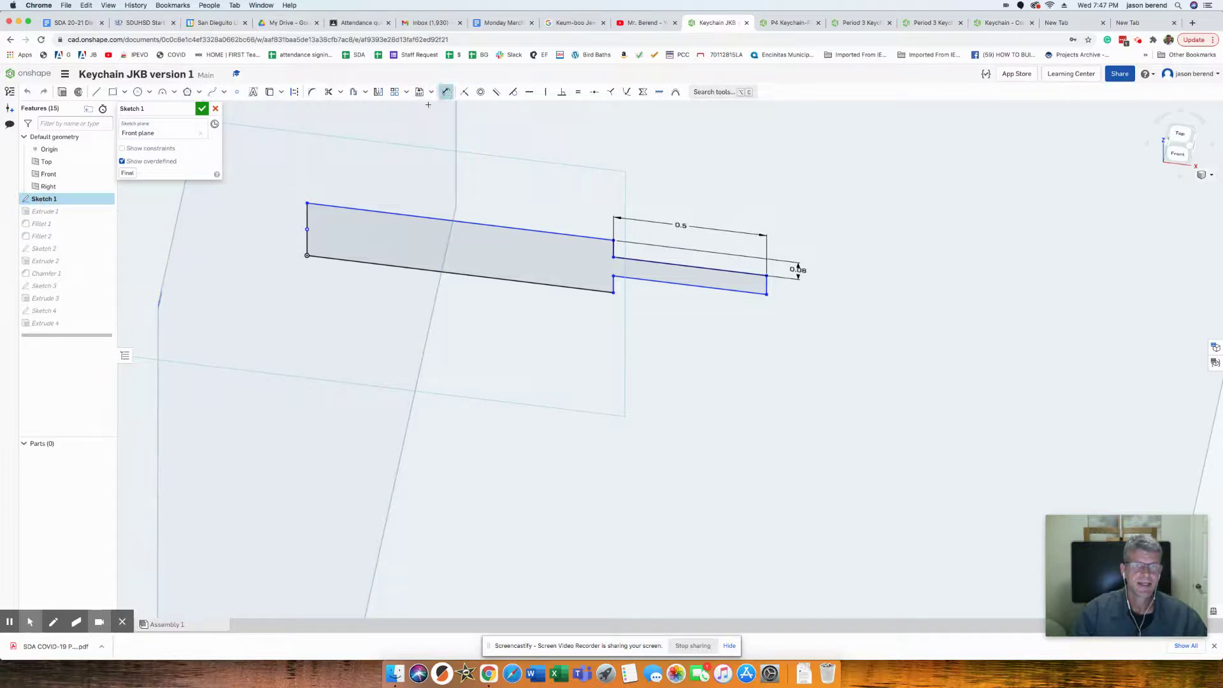
{"action": "left_click", "coordinate": [309, 222]}
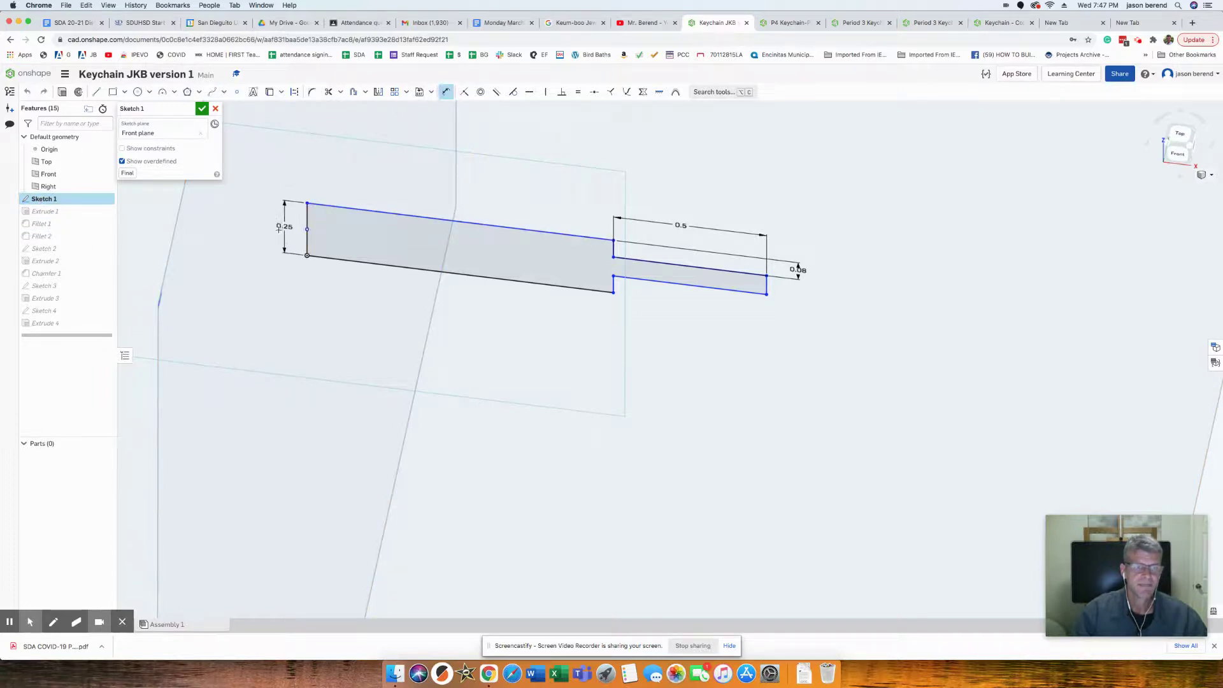
{"action": "left_click", "coordinate": [277, 231]}
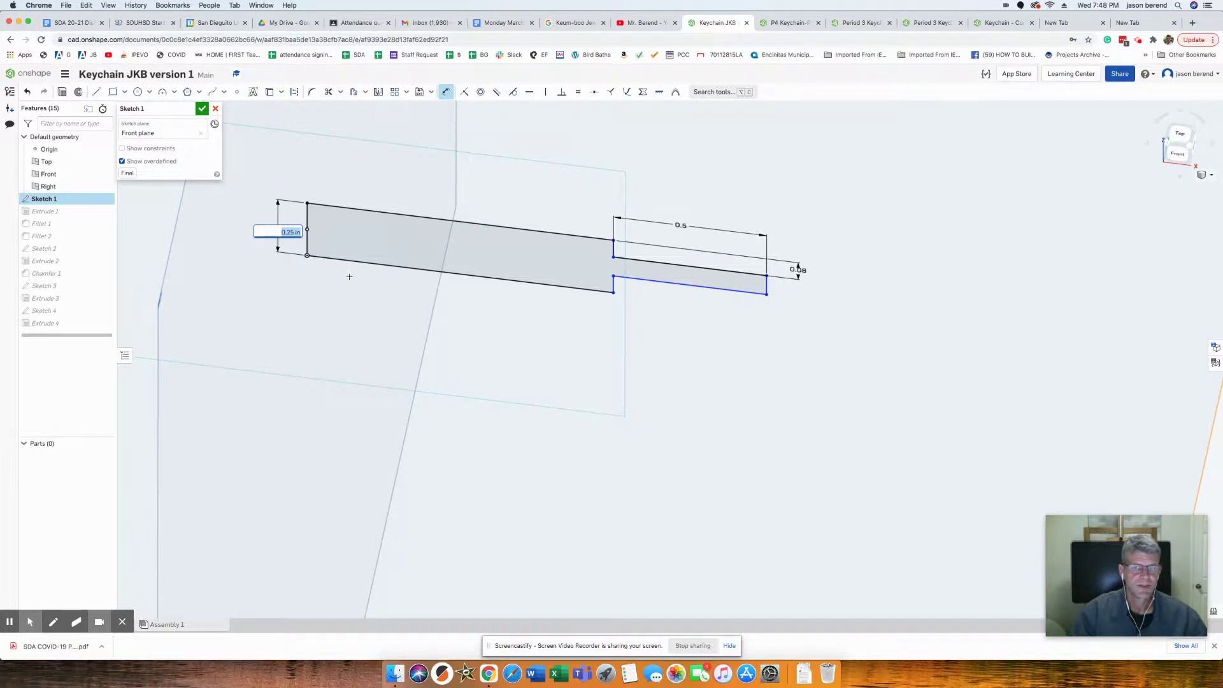
{"action": "key", "text": "Return"}
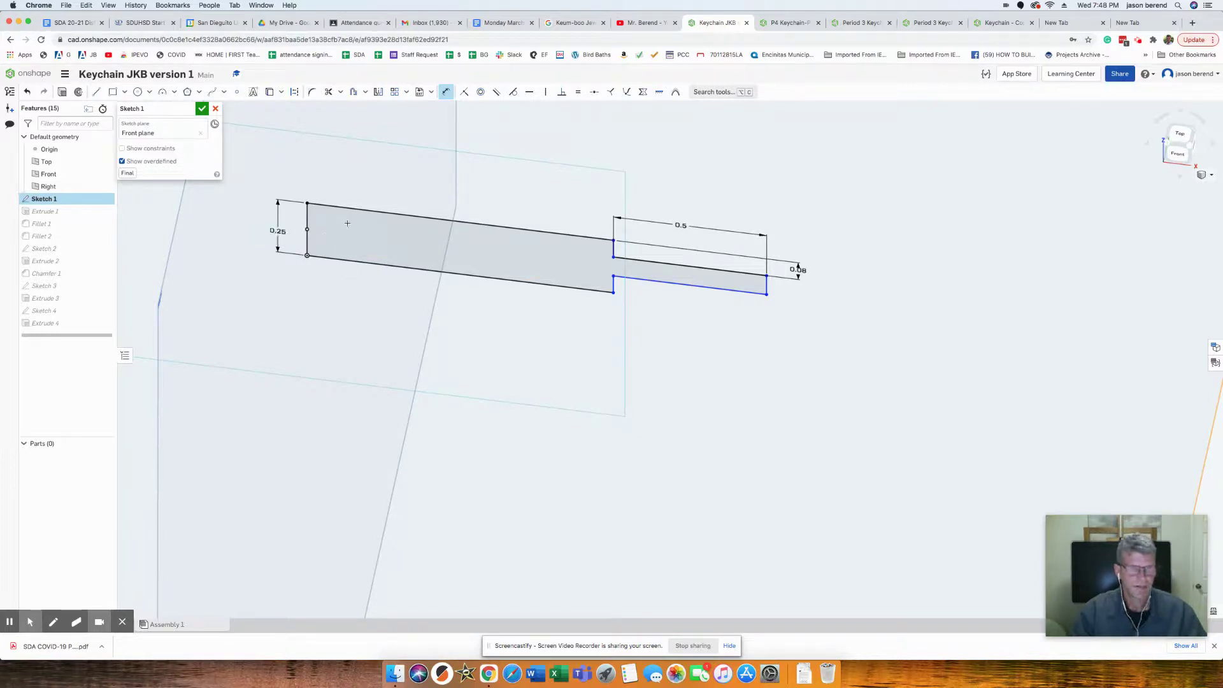
{"action": "key", "text": "Escape"}
Set the thick body's height in the side profile to 0.18 in.
{"action": "double_click", "coordinate": [278, 231]}
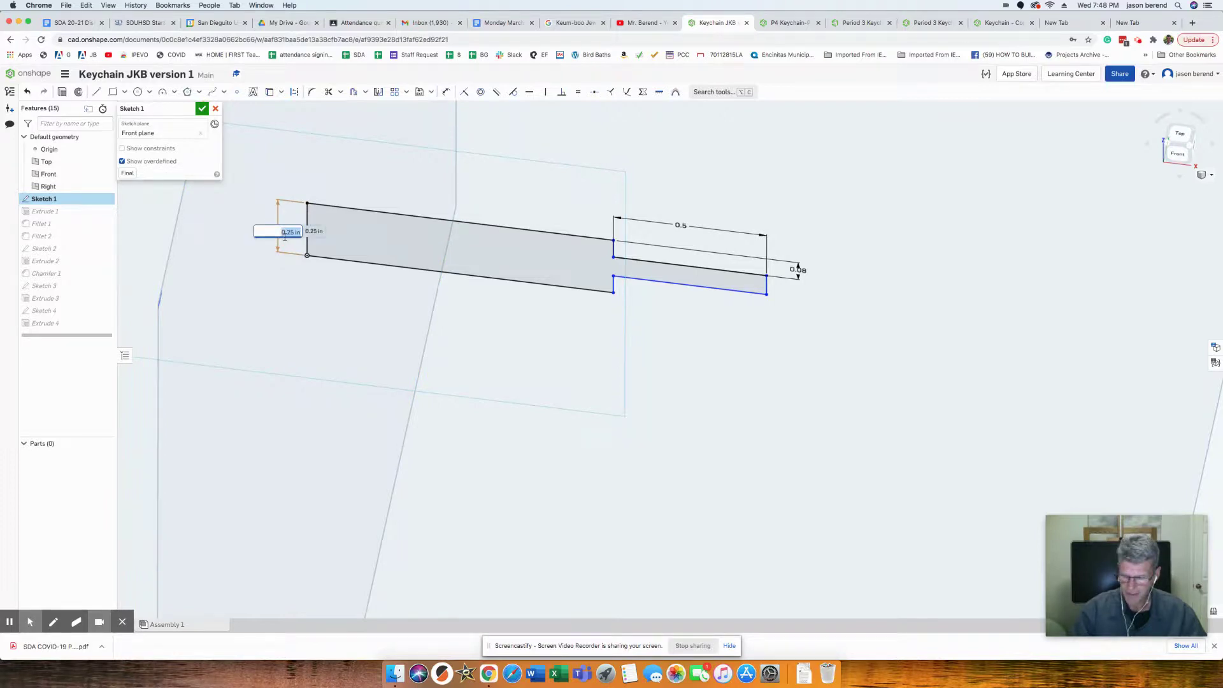
{"action": "key", "text": "BackSpace"}
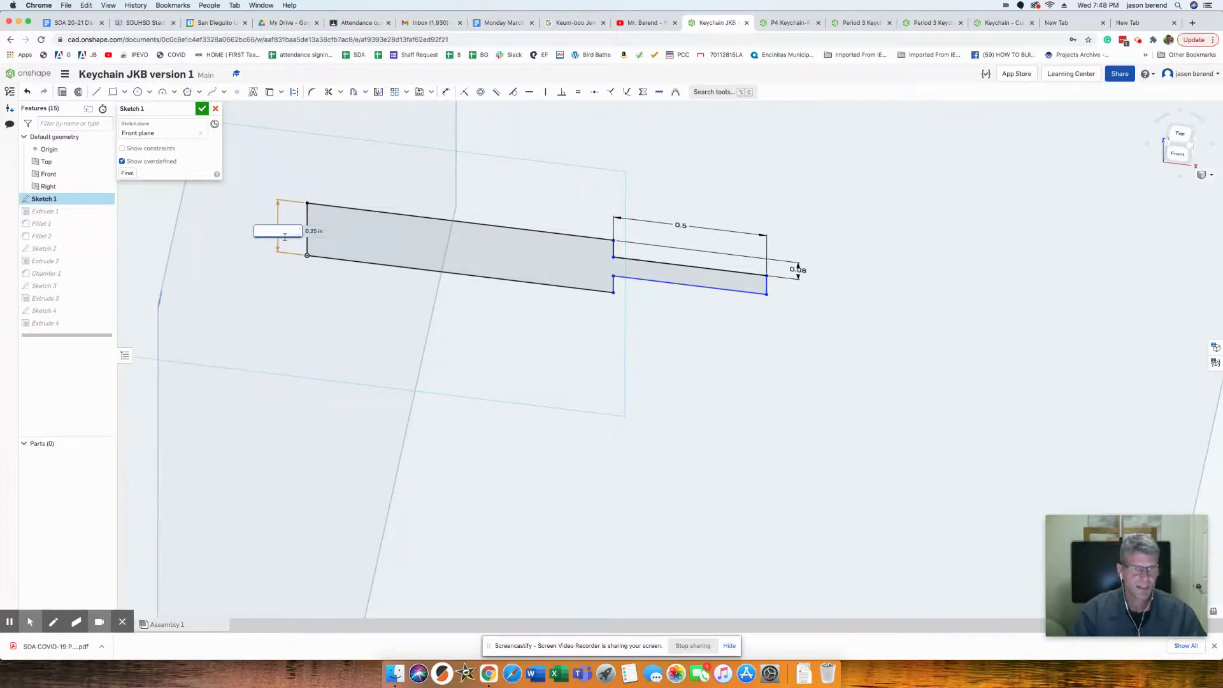
{"action": "key", "text": "Return"}
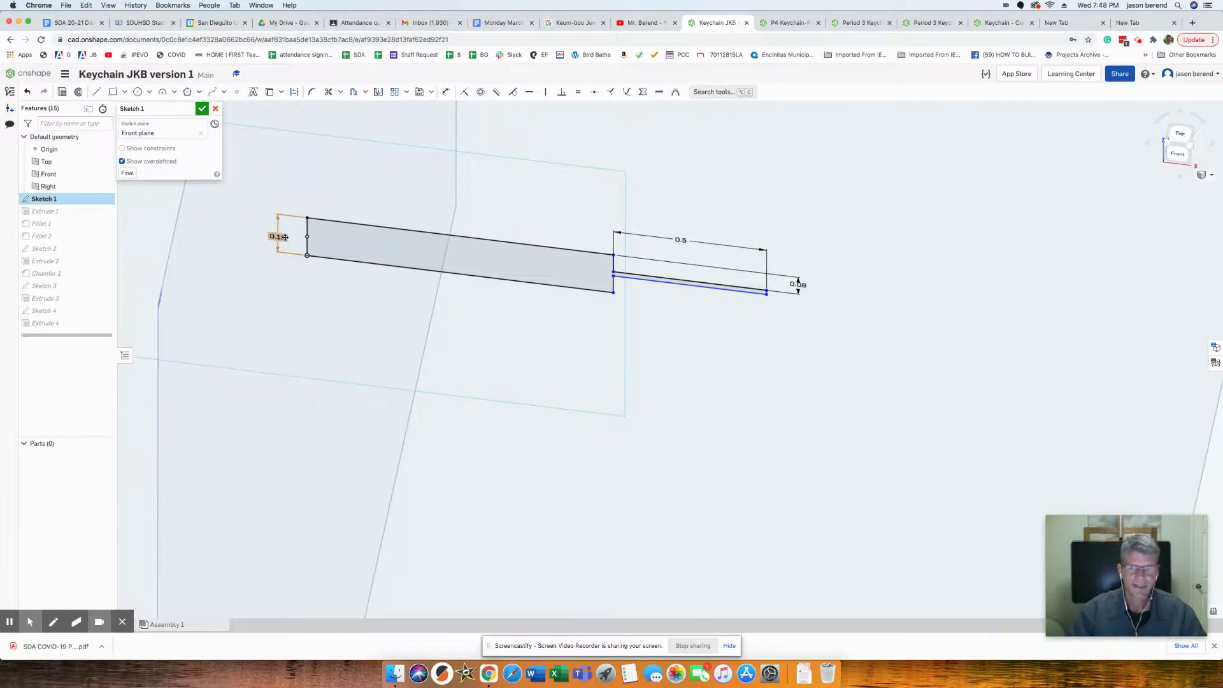
Set the step from the body's top edge down to the tab's upper edge to 0.04 in.
{"action": "scroll", "coordinate": [773, 290], "scroll_direction": "up", "scroll_amount": 3}
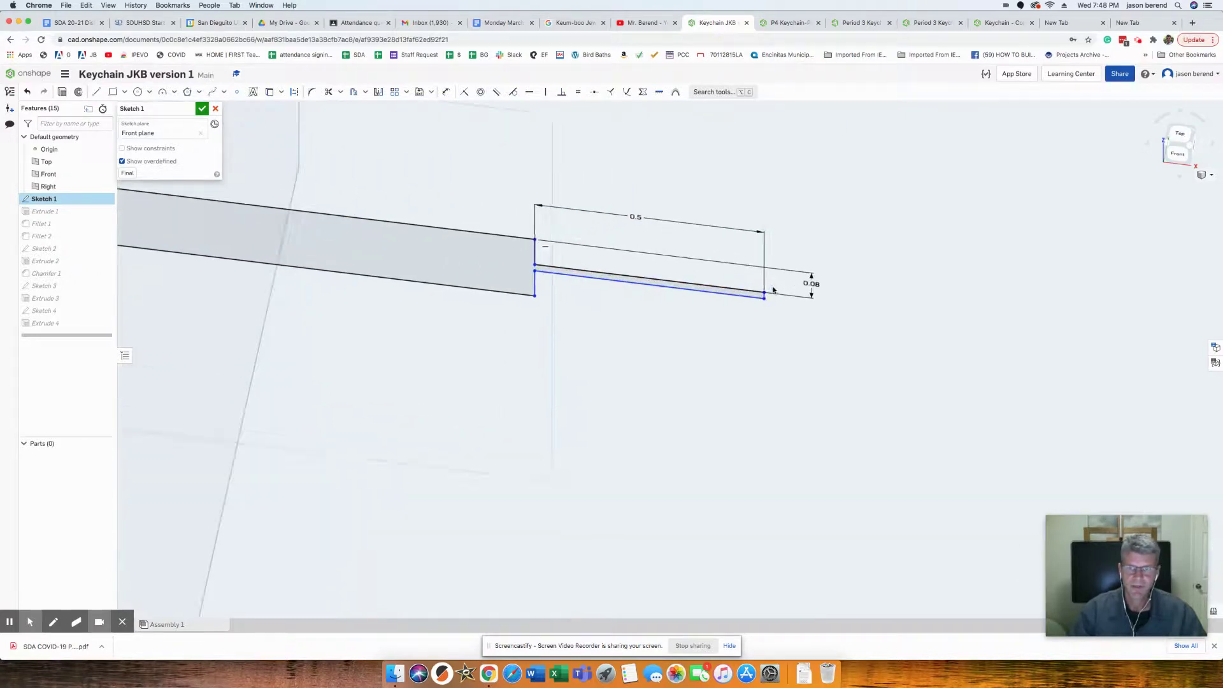
{"action": "scroll", "coordinate": [773, 290], "scroll_direction": "up", "scroll_amount": 3}
{"action": "double_click", "coordinate": [853, 281]}
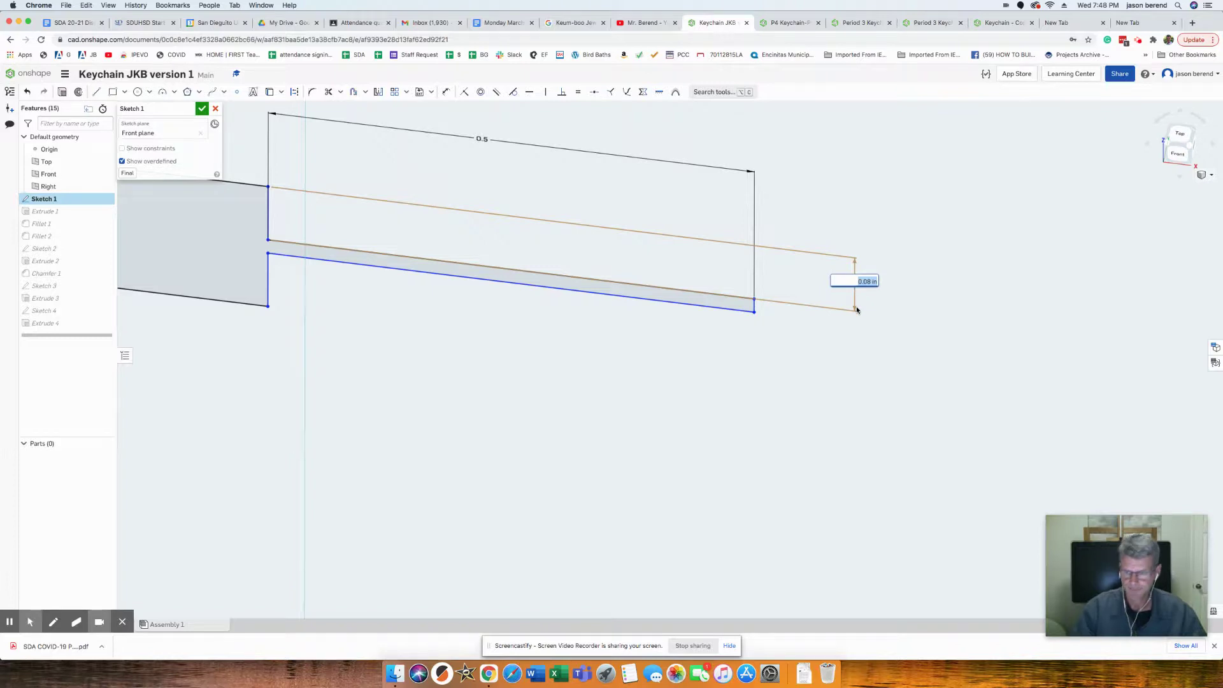
{"action": "type", "text": ".0"}
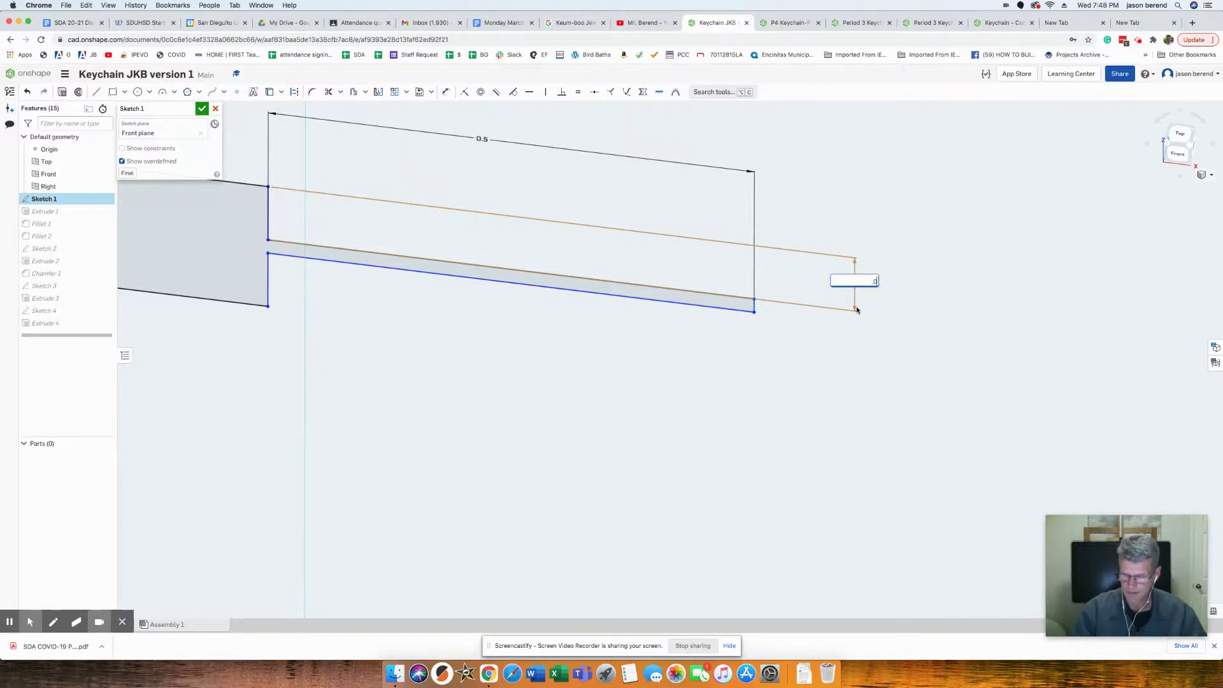
{"action": "type", "text": "4"}
{"action": "key", "text": "Return"}
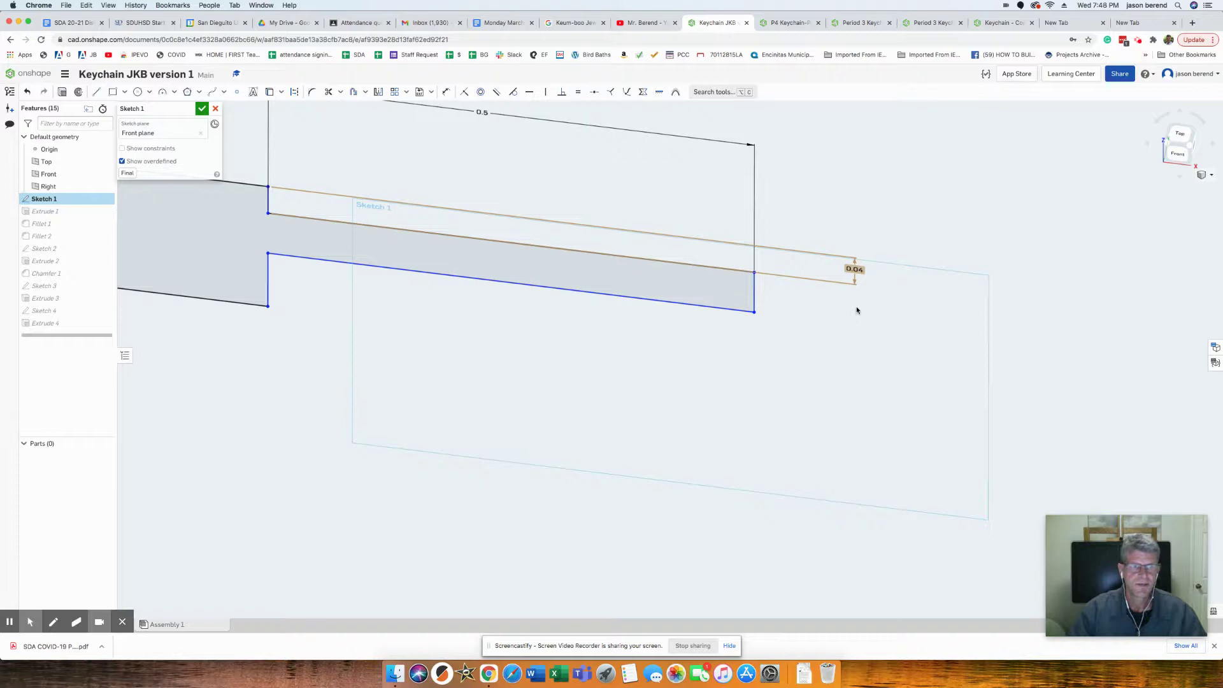
Dimension the tab's lower edge 0.04 in above the body's bottom edge.
{"action": "scroll", "coordinate": [600, 344], "scroll_direction": "down", "scroll_amount": 2}
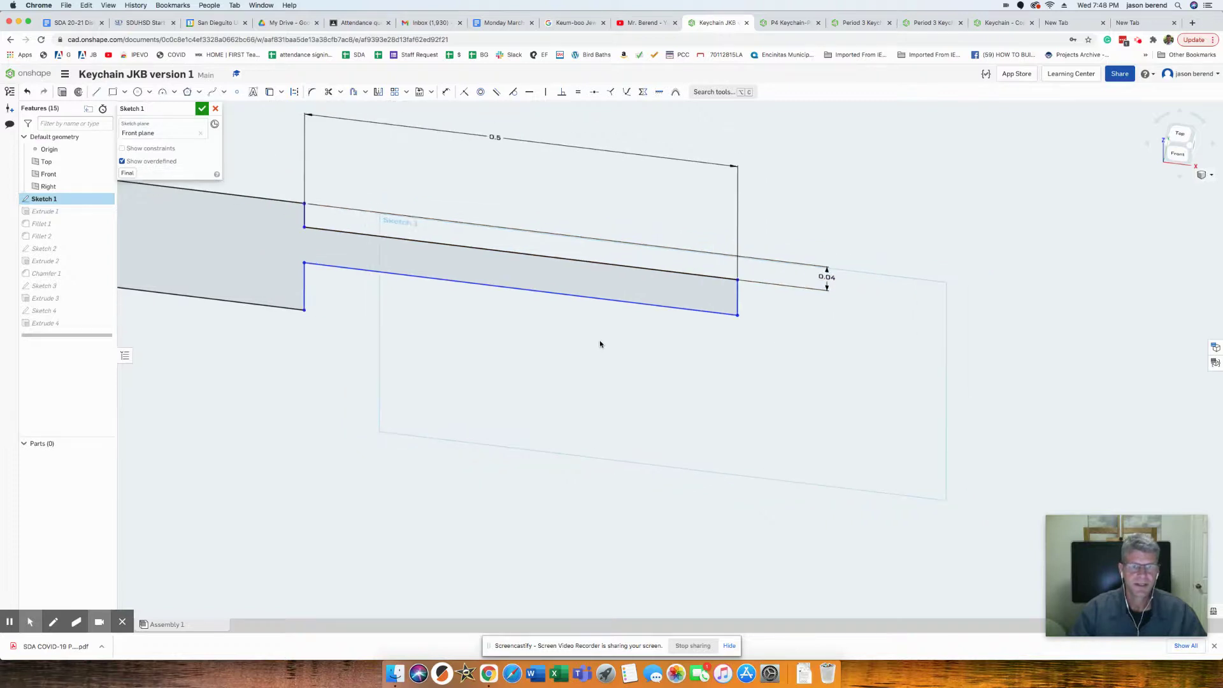
{"action": "scroll", "coordinate": [600, 344], "scroll_direction": "down", "scroll_amount": 2}
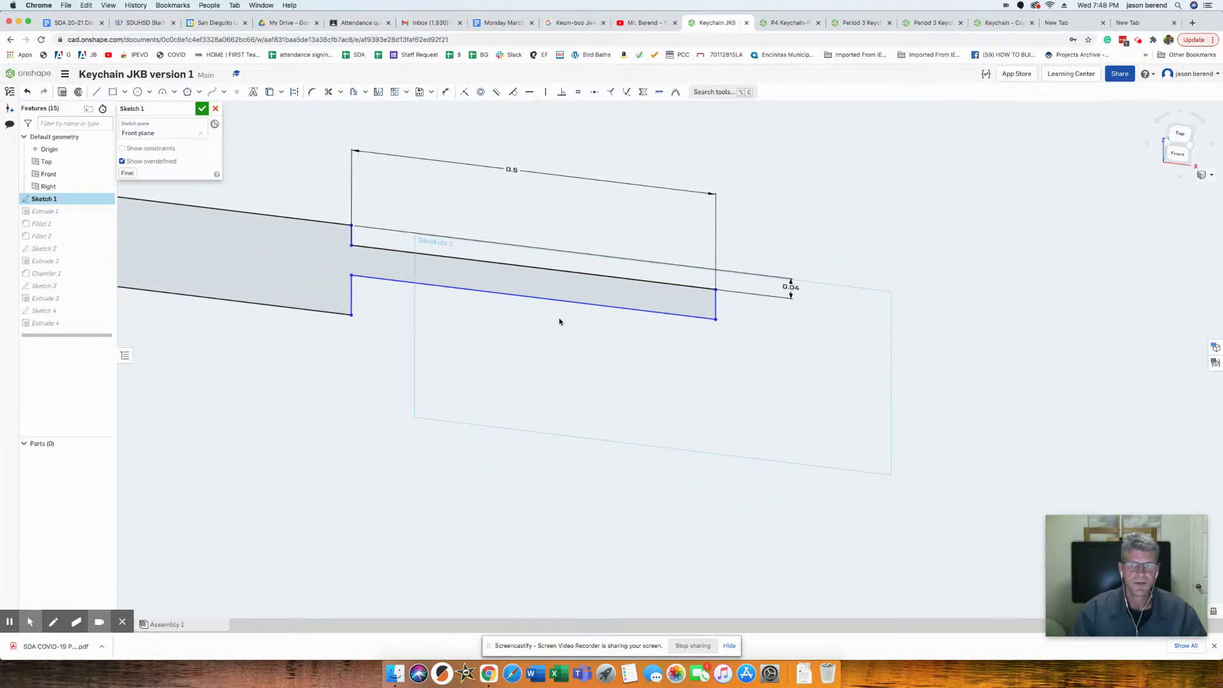
{"action": "left_click", "coordinate": [446, 91]}
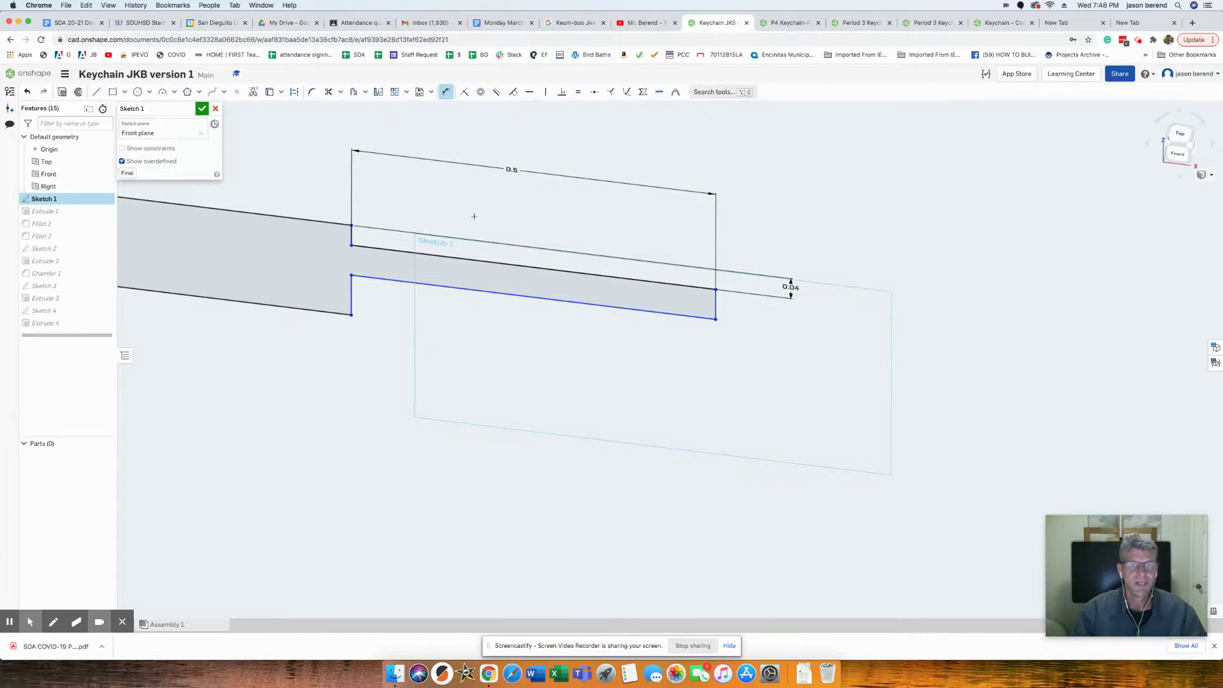
{"action": "left_click", "coordinate": [467, 286]}
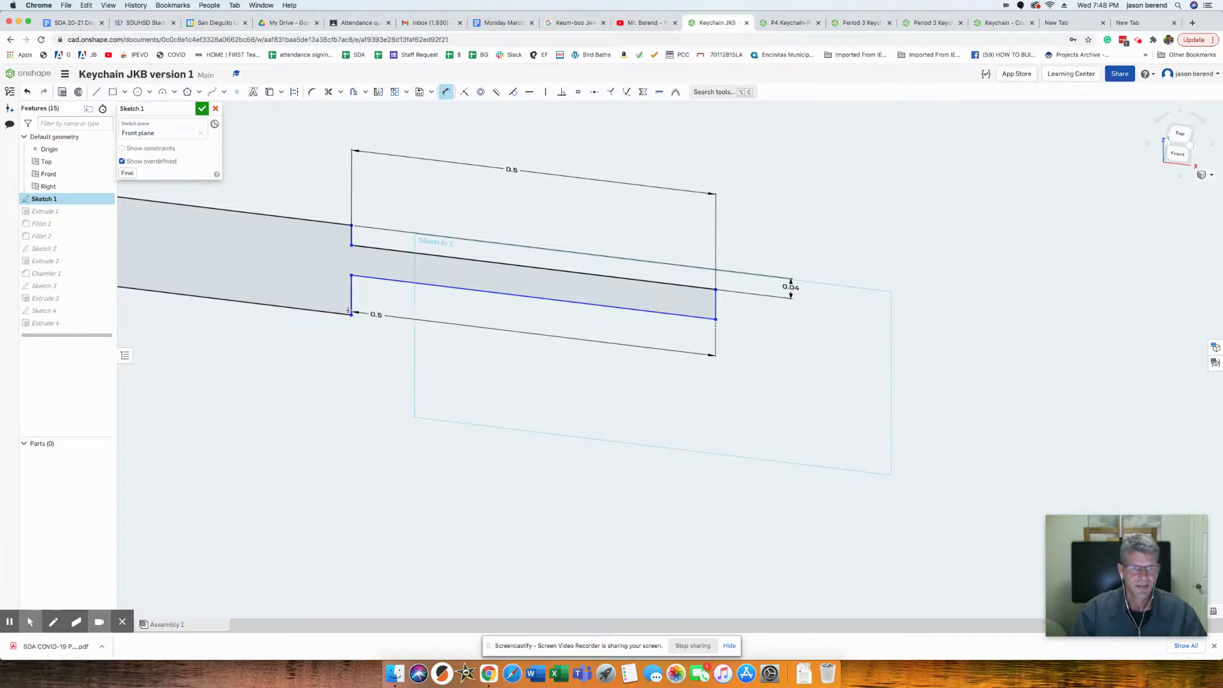
{"action": "left_click", "coordinate": [323, 311]}
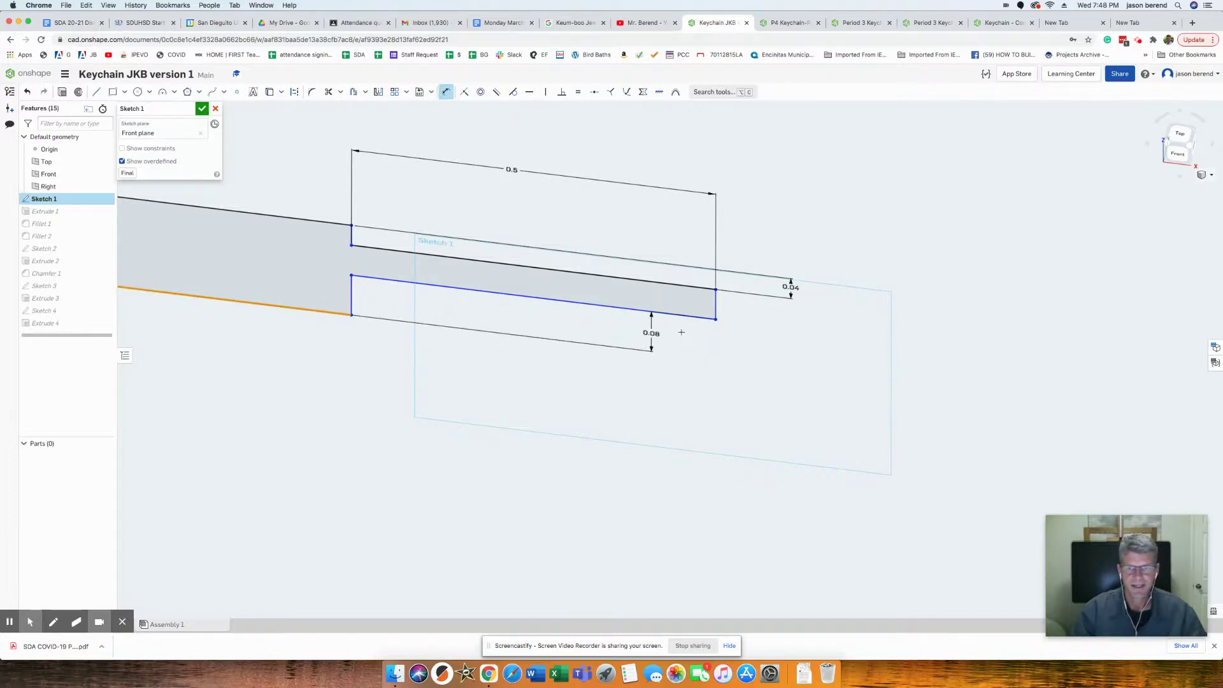
{"action": "left_click", "coordinate": [773, 344]}
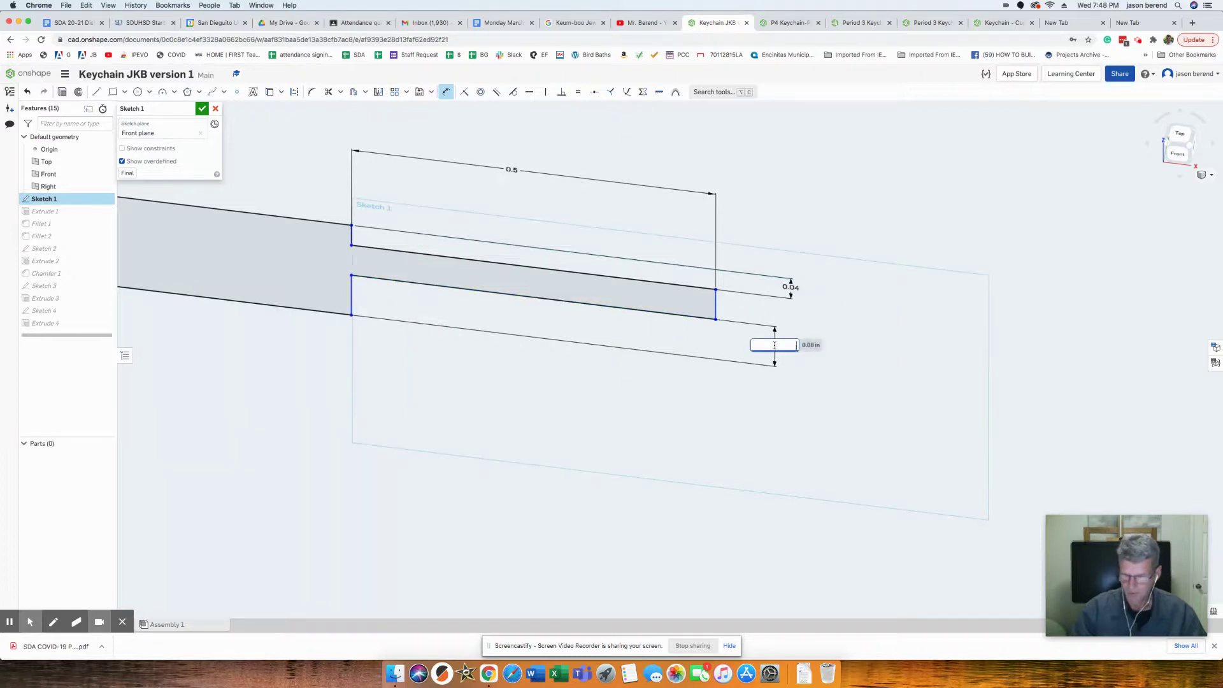
{"action": "type", "text": ".04"}
{"action": "key", "text": "Return"}
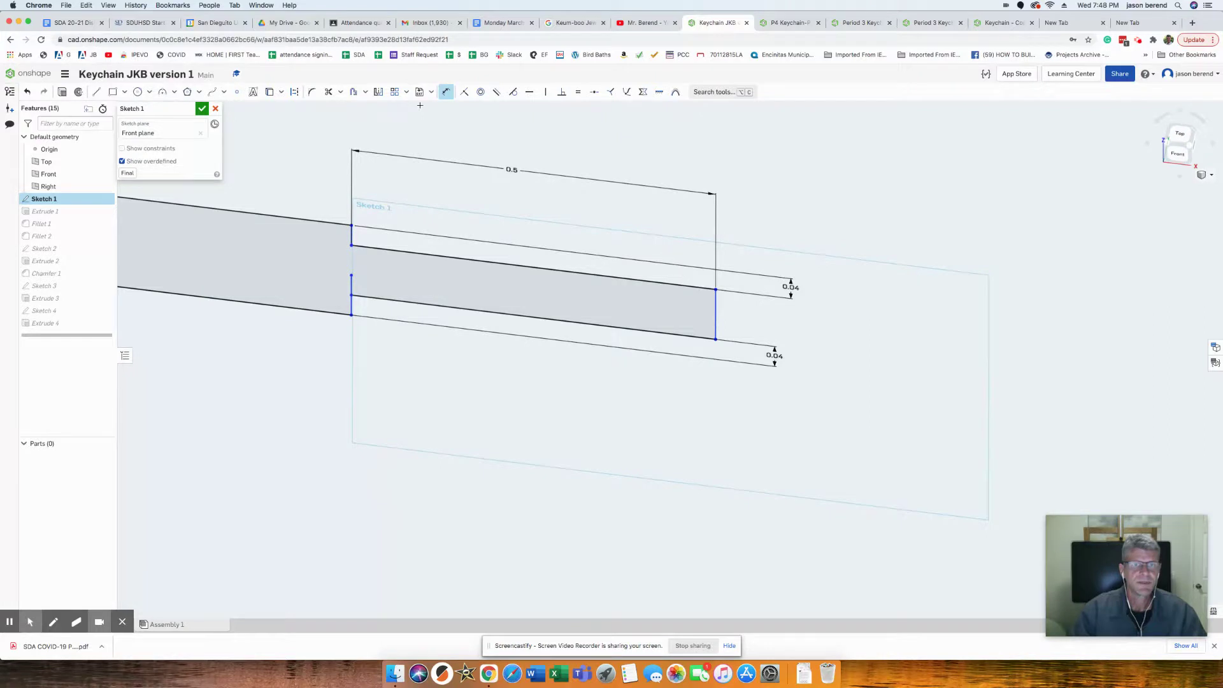
Trim the leftover line segment at the step between body and tab, and finish Sketch 1.
{"action": "left_click", "coordinate": [328, 92]}
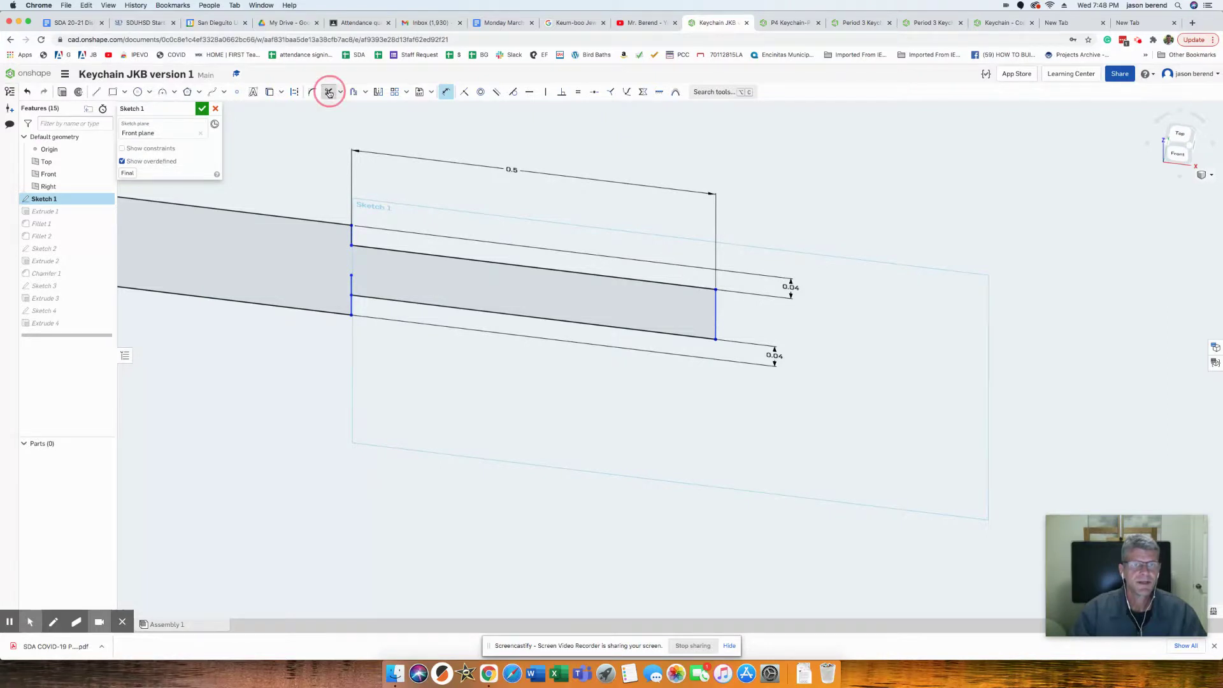
{"action": "left_click", "coordinate": [351, 280]}
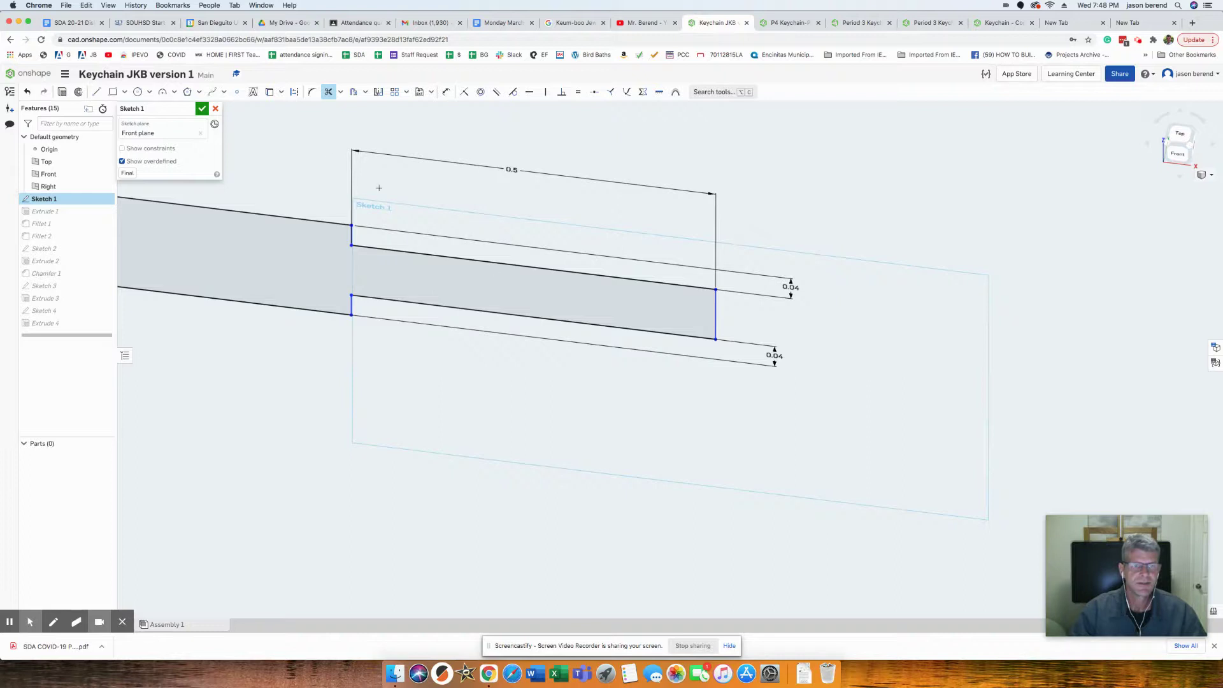
{"action": "left_click", "coordinate": [201, 108]}
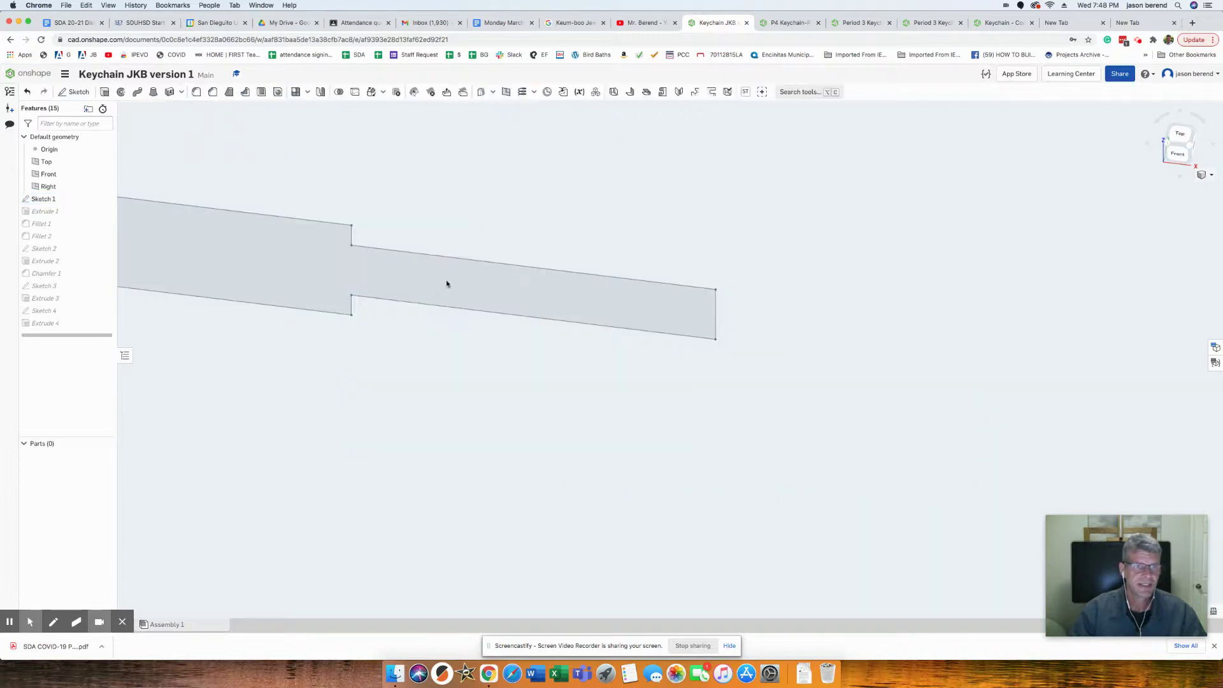
Edit Fillet 1 to set the radius of the thick body's corners to 0.25 in.
{"action": "scroll", "coordinate": [344, 339], "scroll_direction": "down", "scroll_amount": 5}
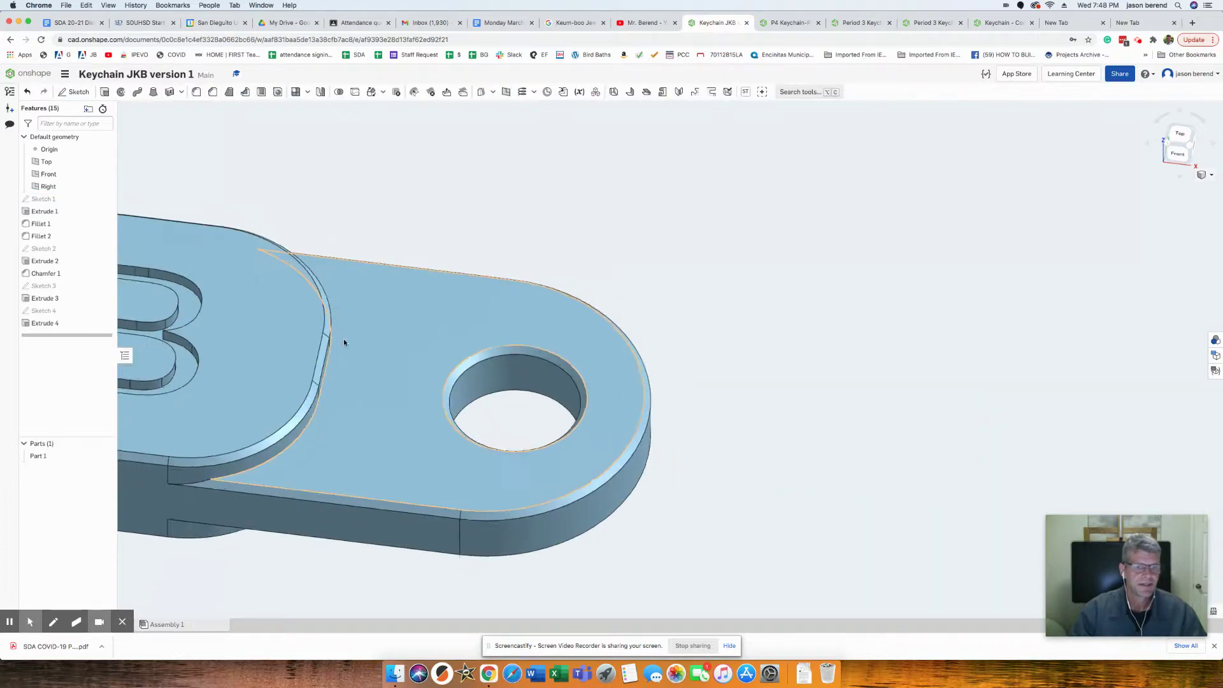
{"action": "scroll", "coordinate": [344, 339], "scroll_direction": "down", "scroll_amount": 4}
{"action": "middle_click_drag", "start_coordinate": [344, 339], "coordinate": [592, 337]}
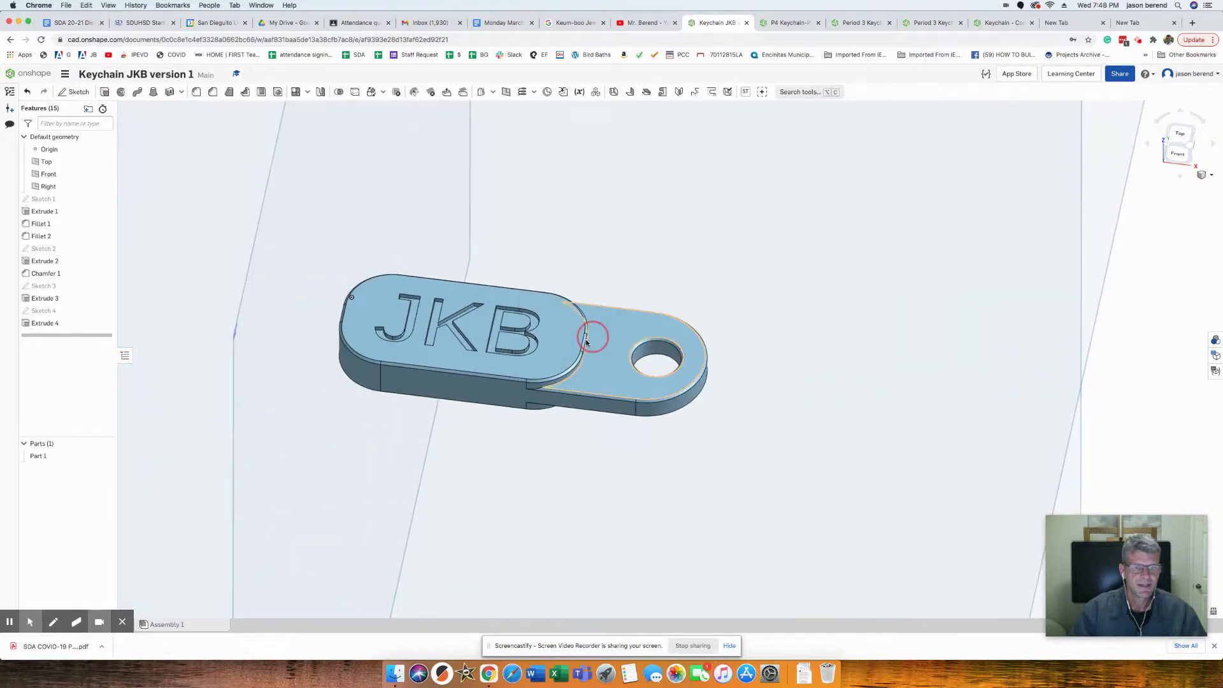
{"action": "scroll", "coordinate": [535, 365], "scroll_direction": "up", "scroll_amount": 5}
{"action": "right_click_drag", "start_coordinate": [511, 379], "coordinate": [473, 380]}
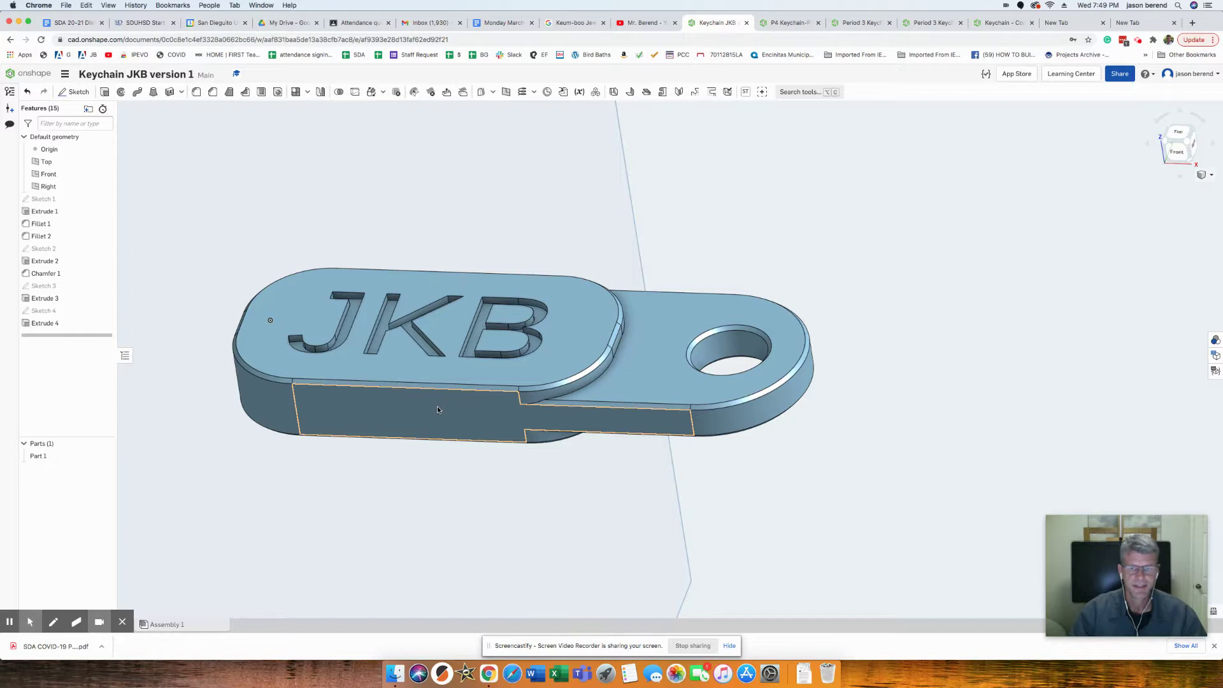
{"action": "double_click", "coordinate": [41, 224]}
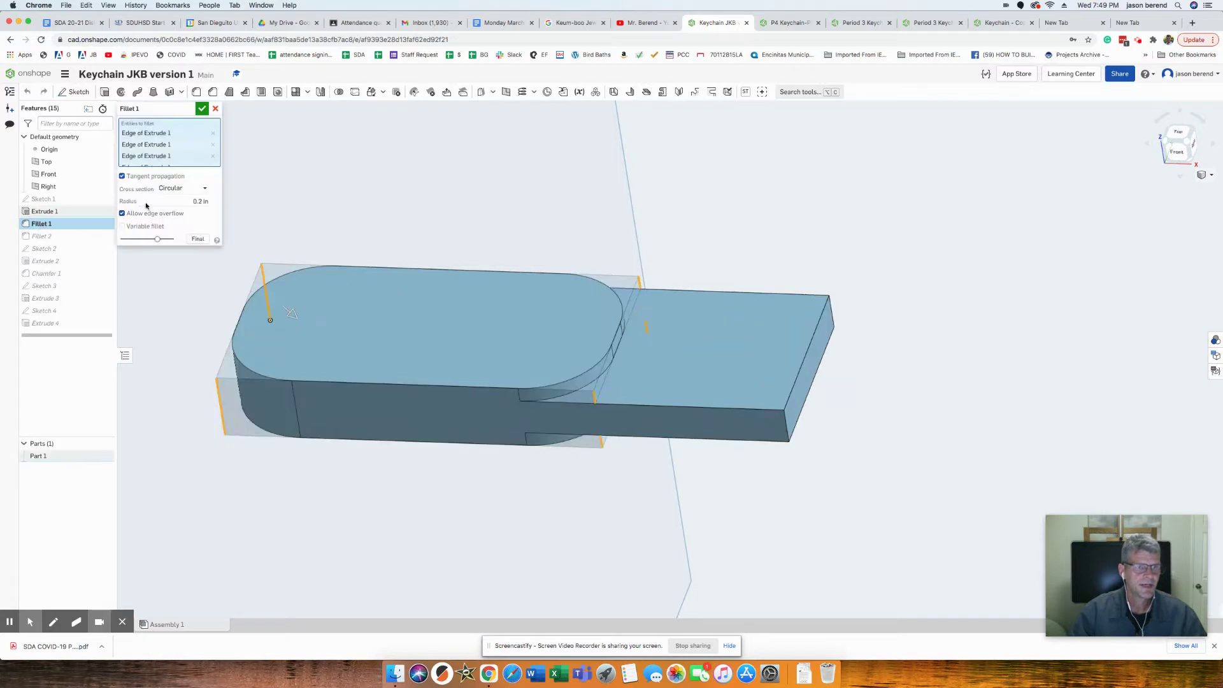
{"action": "left_click", "coordinate": [186, 201]}
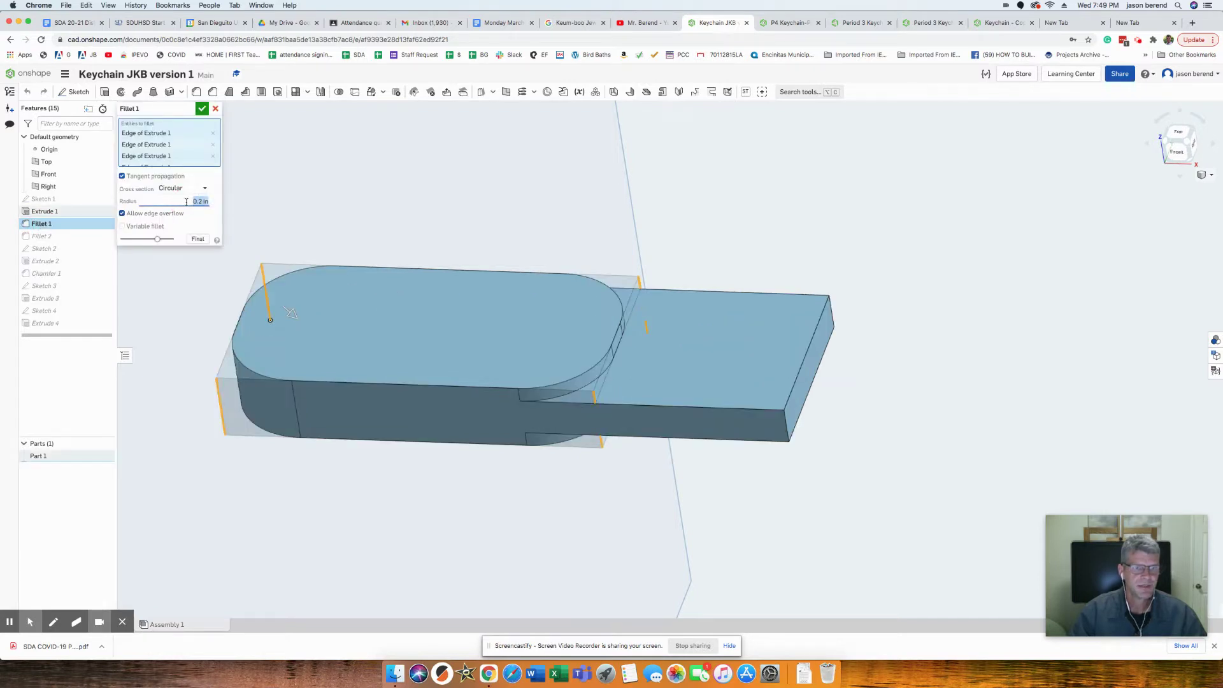
{"action": "left_click", "coordinate": [201, 201]}
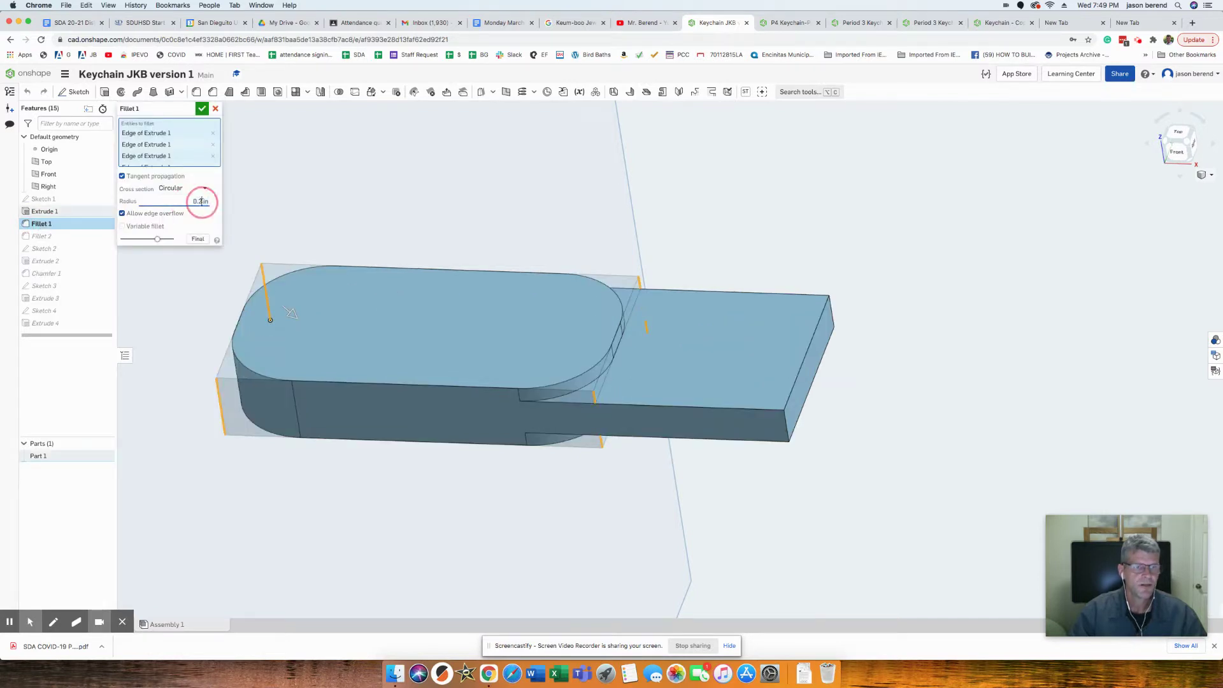
{"action": "type", "text": "5"}
{"action": "key", "text": "Return"}
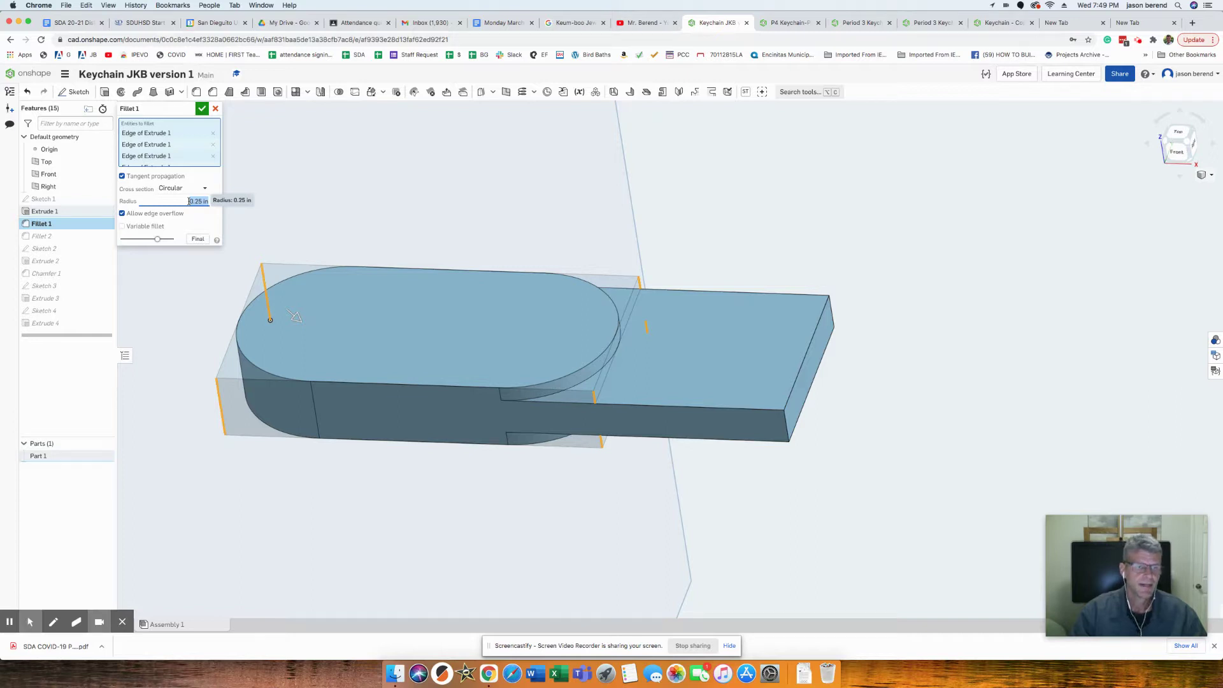
{"action": "left_click", "coordinate": [201, 109]}
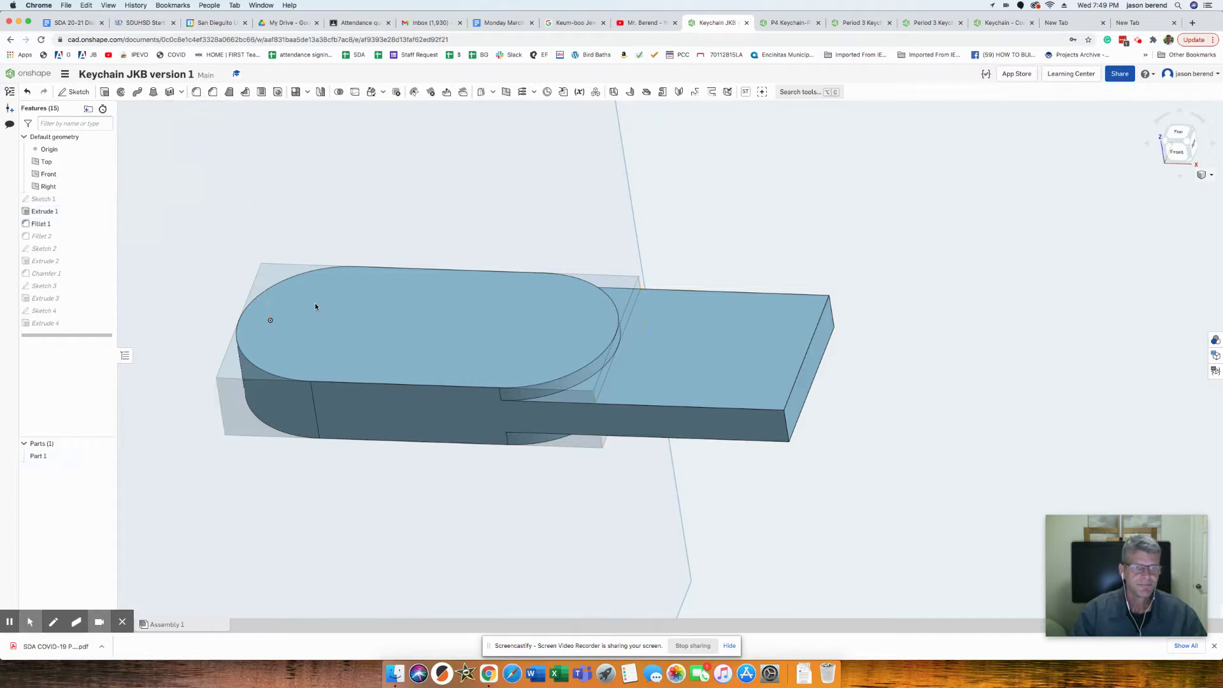
Look over the updated keychain, then review the P4 and Period 3 build plates and the Keychain - Copy document.
{"action": "right_click_drag", "start_coordinate": [390, 403], "coordinate": [379, 439]}
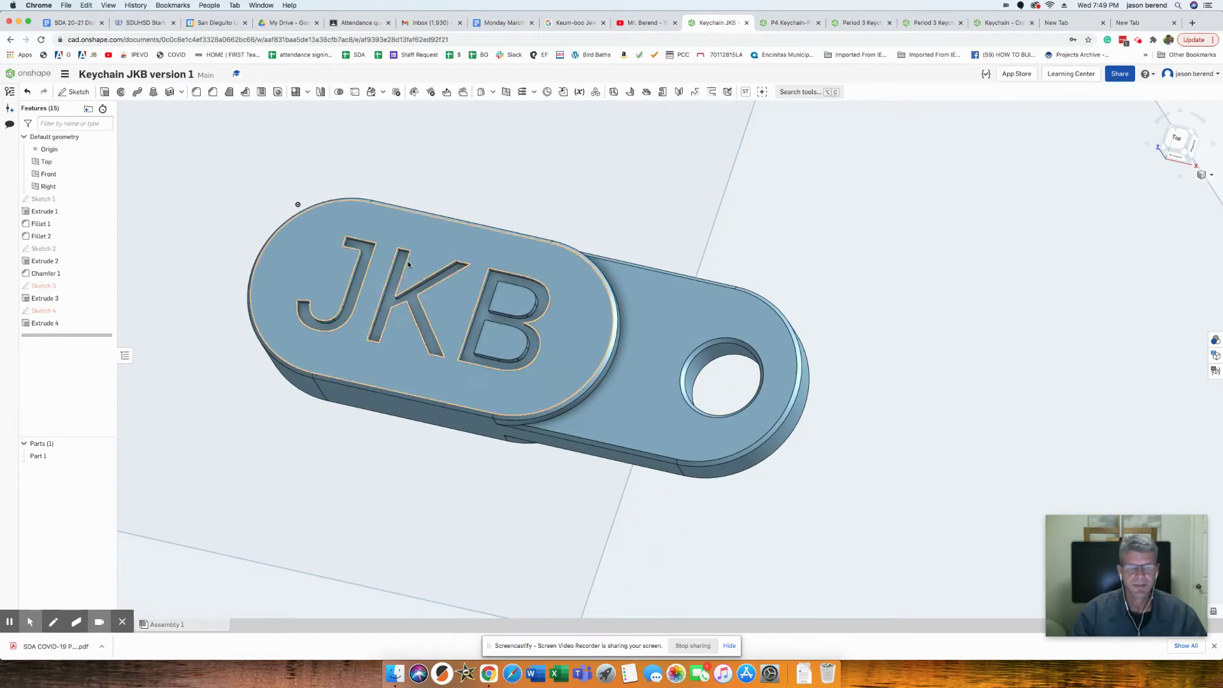
{"action": "mouse_move", "coordinate": [469, 497]}
{"action": "right_mouse_down"}
{"action": "mouse_move", "coordinate": [467, 472]}
{"action": "mouse_move", "coordinate": [477, 477]}
{"action": "right_mouse_up"}
{"action": "left_click", "coordinate": [785, 26]}
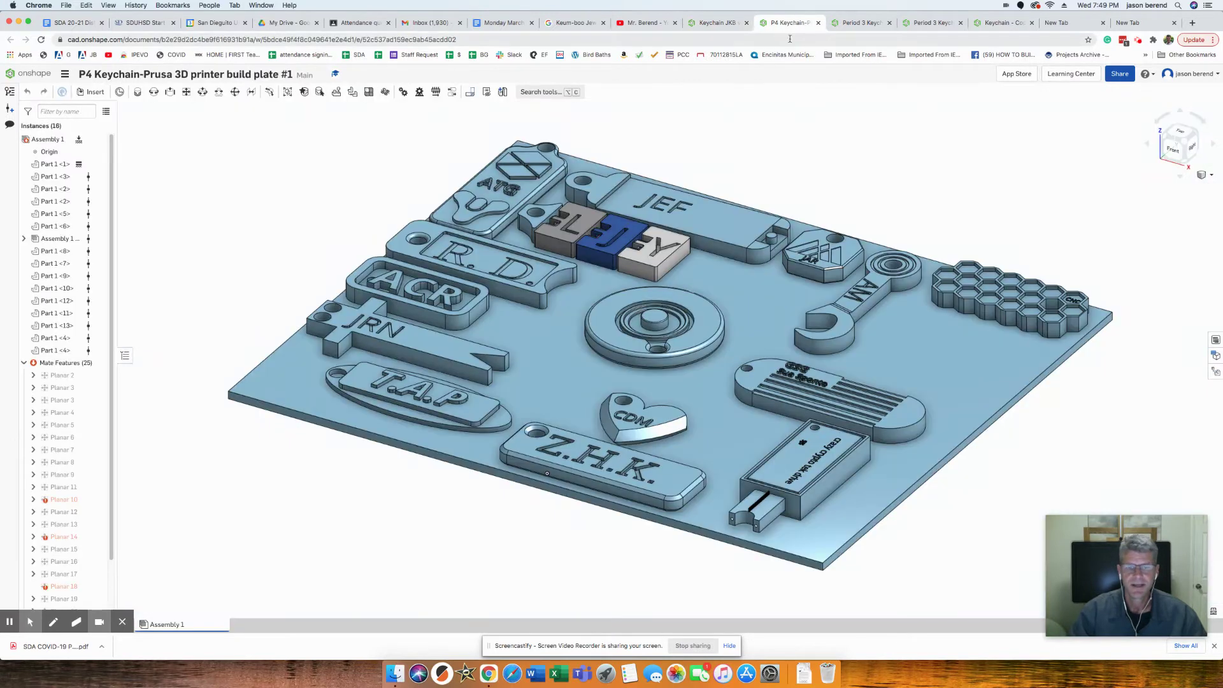
{"action": "left_click", "coordinate": [850, 24]}
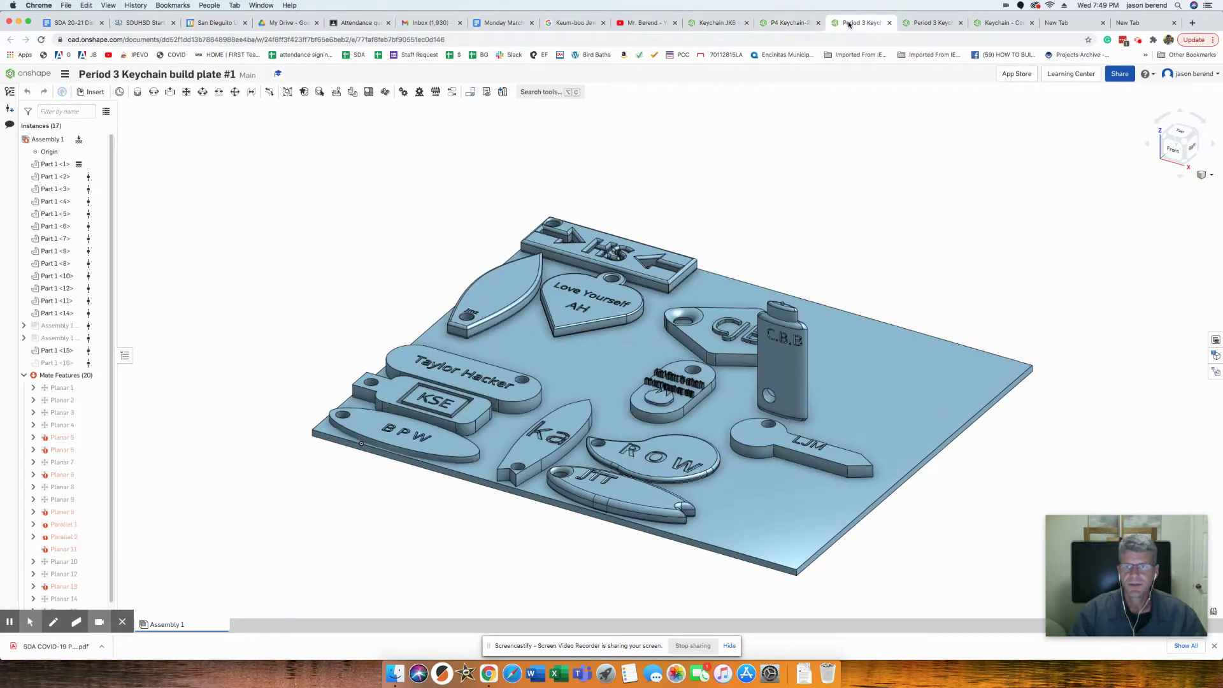
{"action": "left_click", "coordinate": [937, 24]}
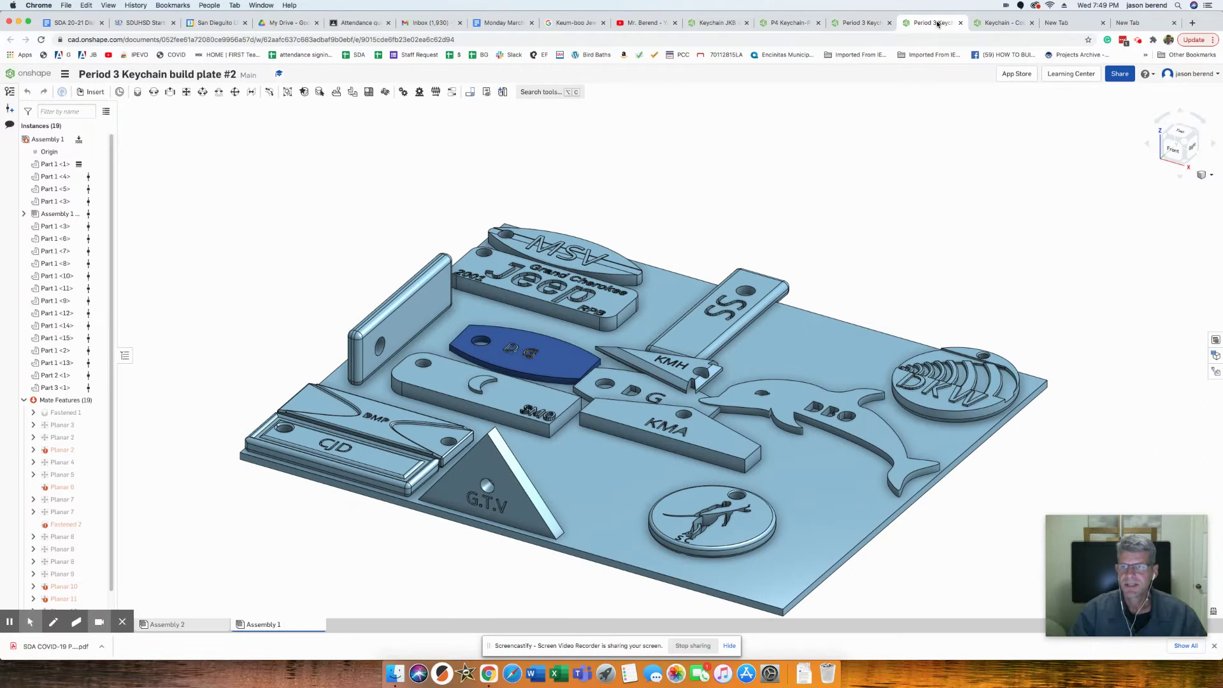
{"action": "left_click", "coordinate": [1004, 25]}
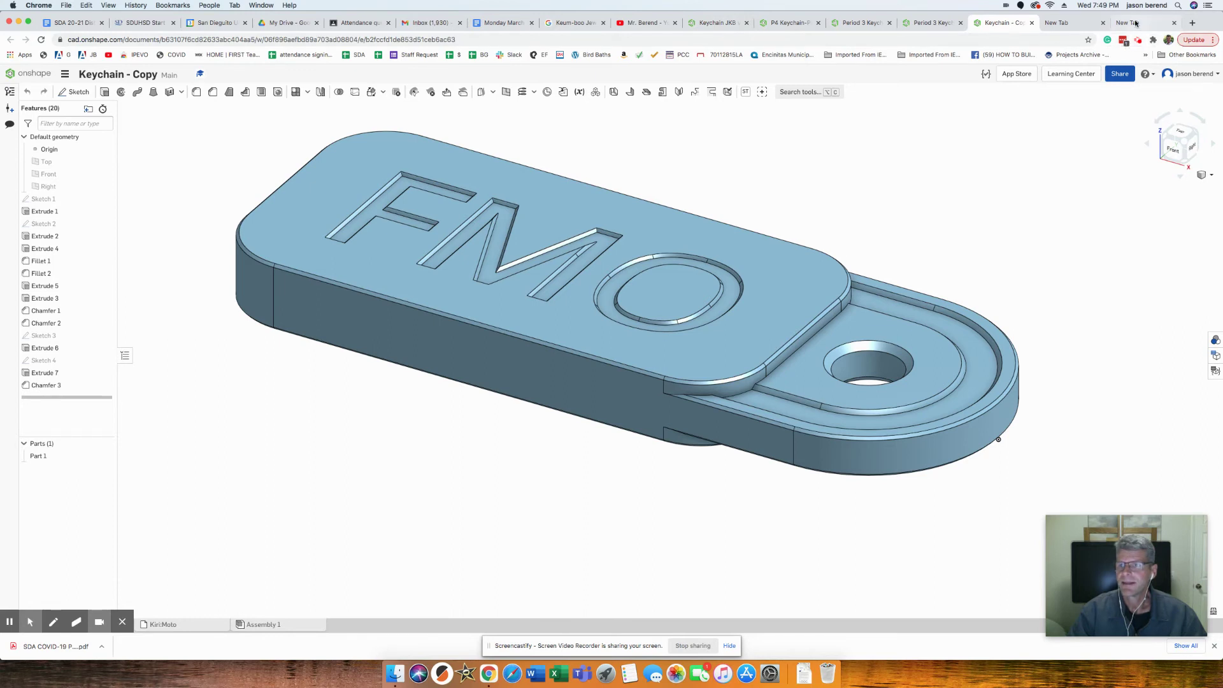
{"action": "left_click", "coordinate": [1089, 26]}
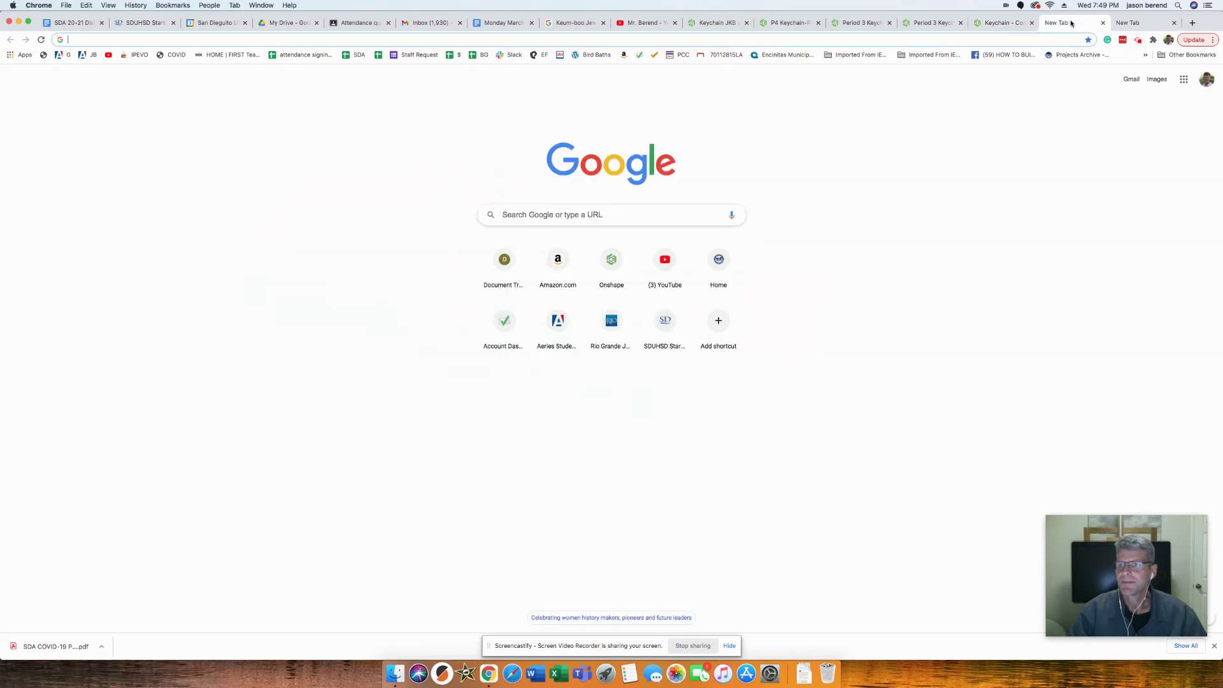